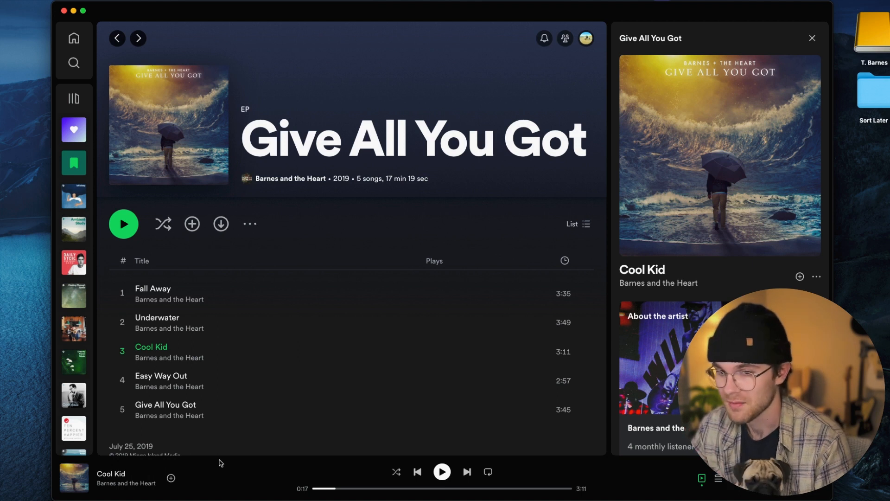
# - Listen to Cool Kid in Spotify, switch to its Logic Pro project and fit the whole arrangement in view above the mixer
pyautogui.press('space')
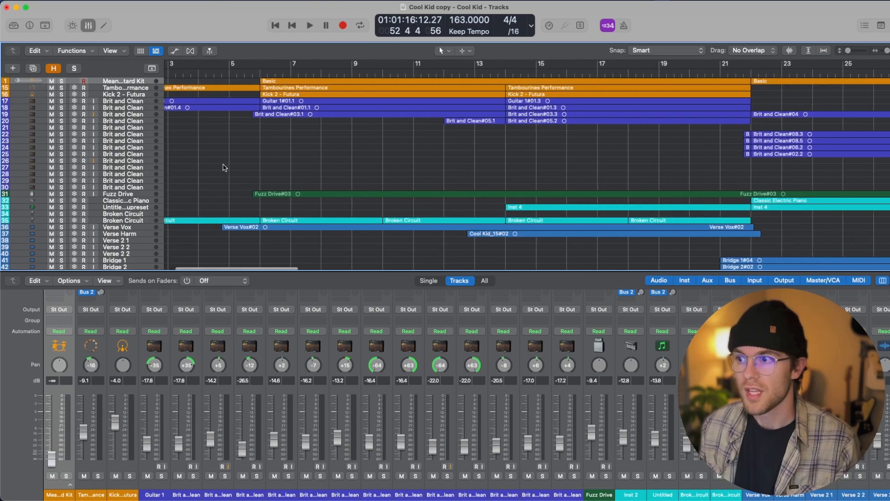
pyautogui.hscroll(10, 390, 181)
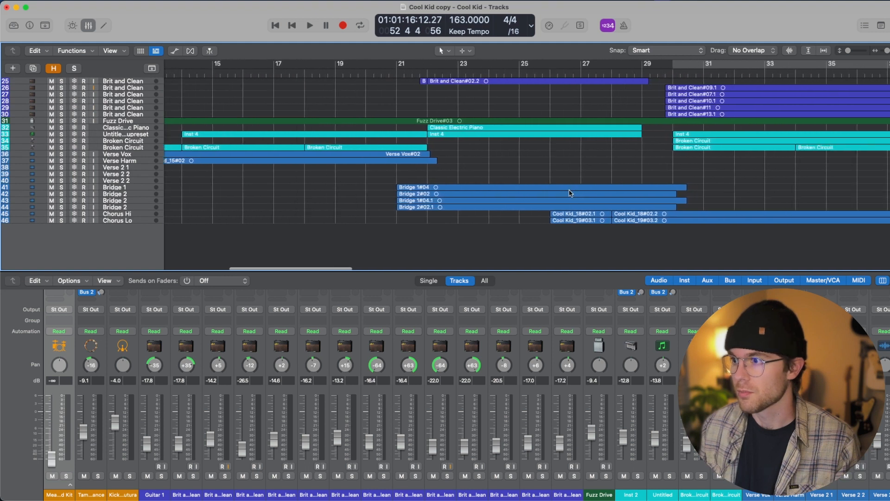
pyautogui.press('z')
pyautogui.press('x')
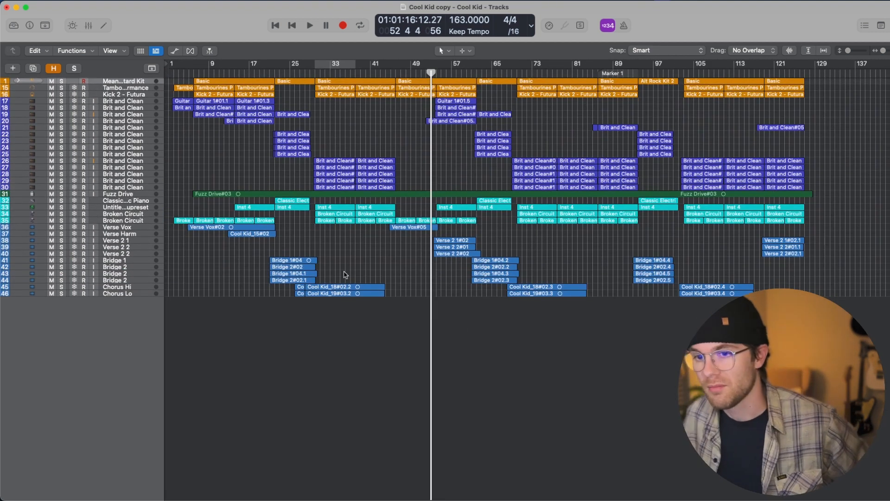
pyautogui.press('x')
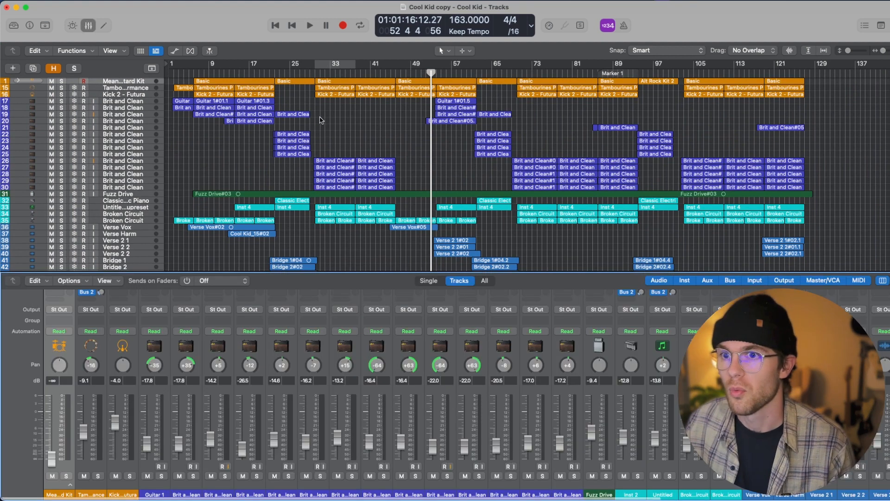
# - Turn on cycle mode, inspect the drum kit's channel strips and plug-ins, and play the soloed Mean Mr Mustard Kit
pyautogui.press('c')
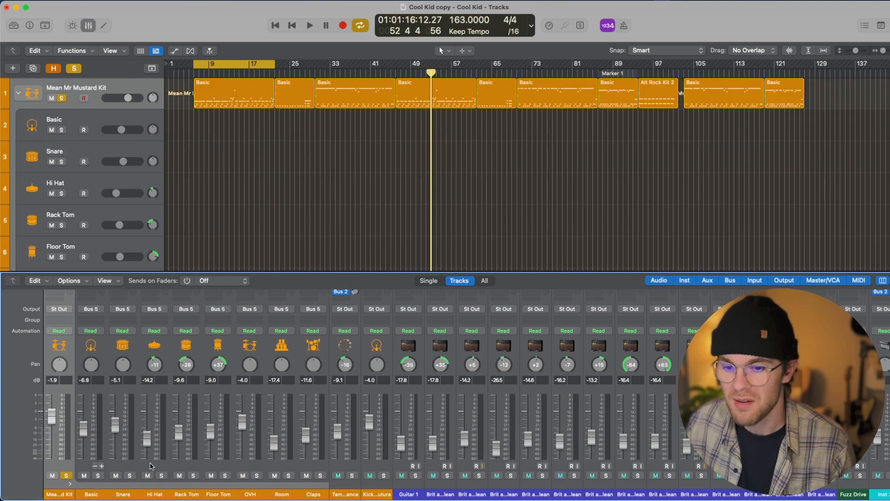
pyautogui.scroll(6, 152, 398)
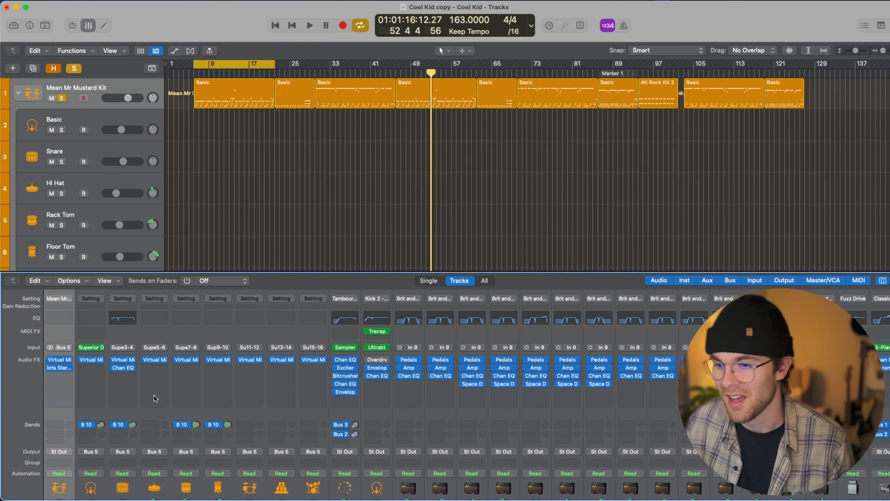
pyautogui.scroll(-6, 187, 411)
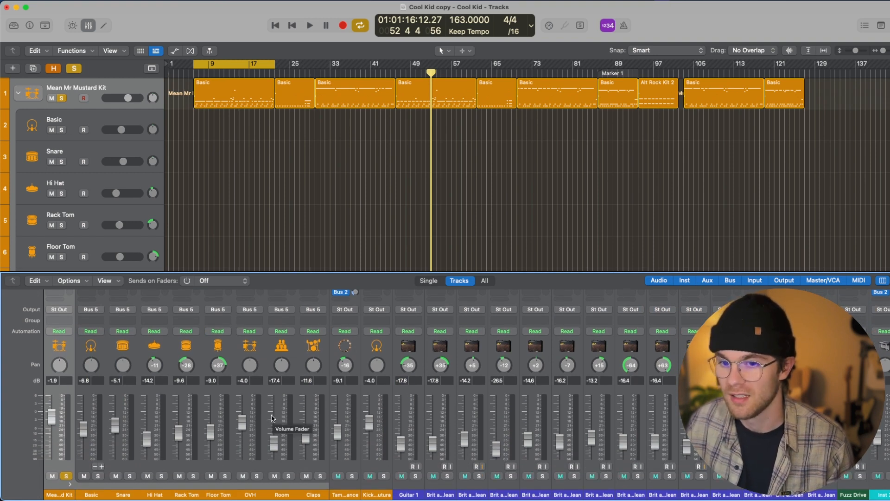
pyautogui.press('space')
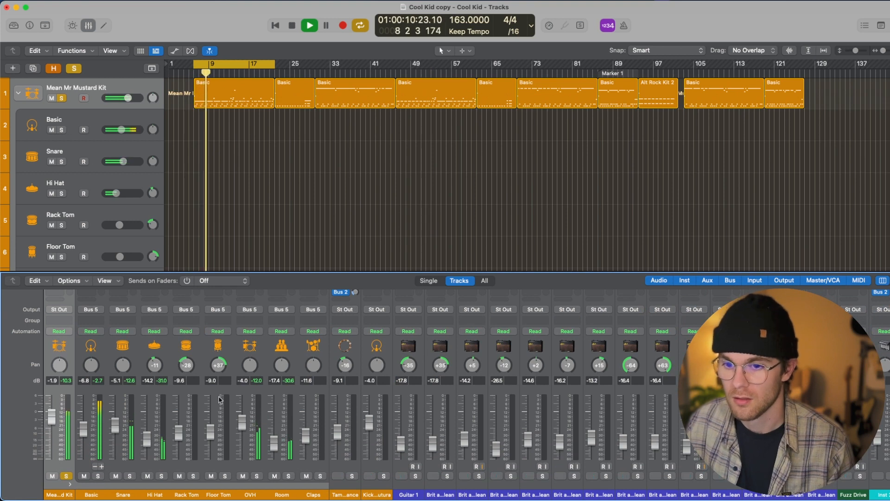
pyautogui.scroll(6, 217, 399)
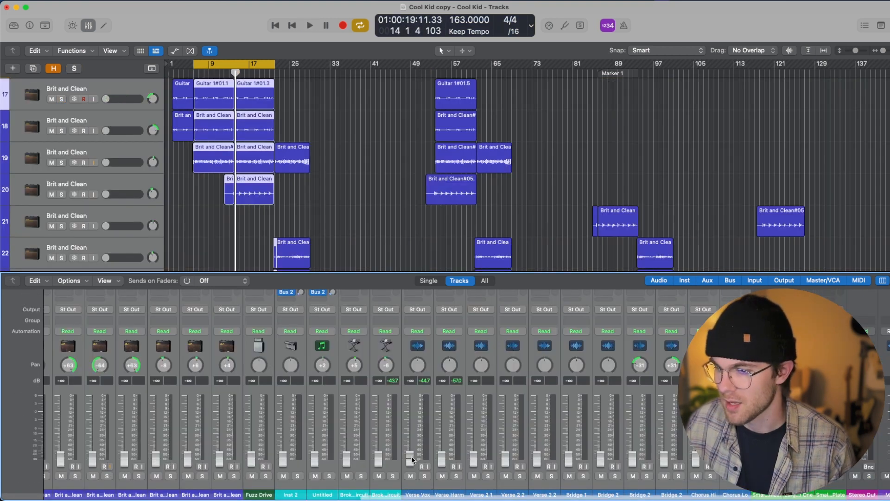
# - Remove the Channel EQ insert from the selected group of Brit and Clean guitar channels
pyautogui.hscroll(-10, 401, 432)
pyautogui.scroll(5, 401, 432)
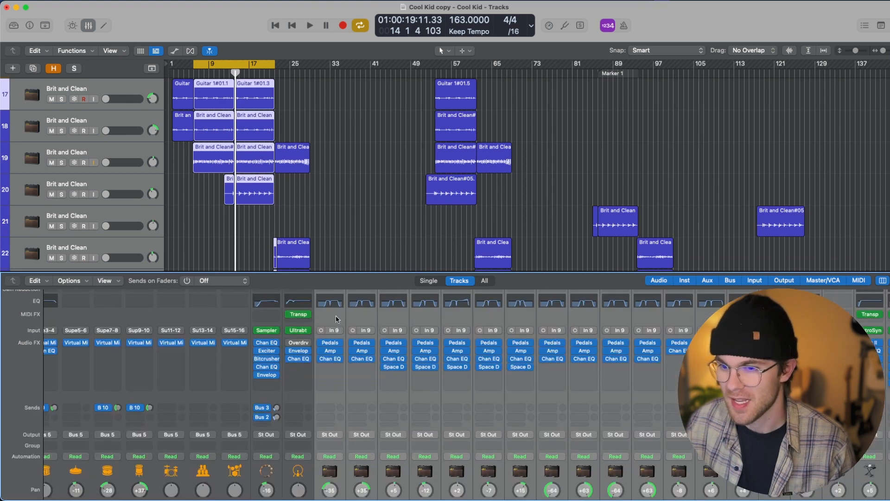
pyautogui.hscroll(6, 337, 319)
pyautogui.click(353, 356)
pyautogui.moveTo(393, 321)
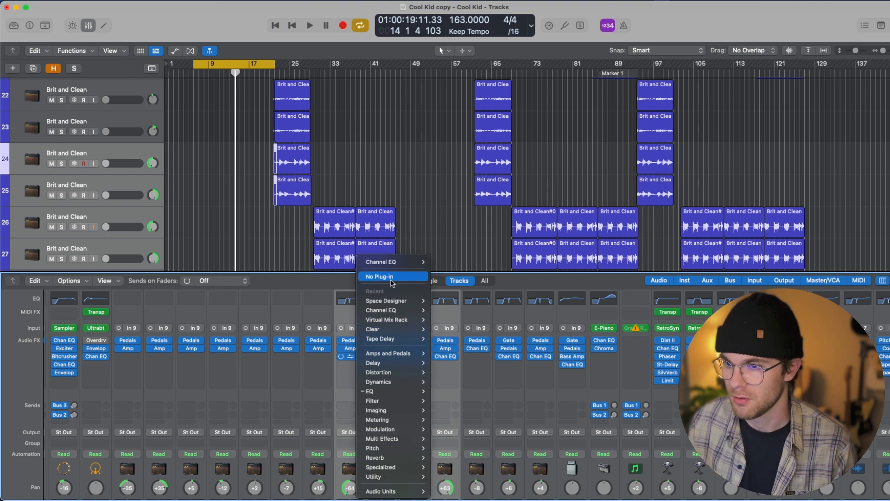
pyautogui.click(385, 276)
# - Remove the Channel EQ inserts from the remaining Brit and Clean guitar channels up to track 30
pyautogui.hscroll(2, 457, 320)
pyautogui.hscroll(1, 458, 319)
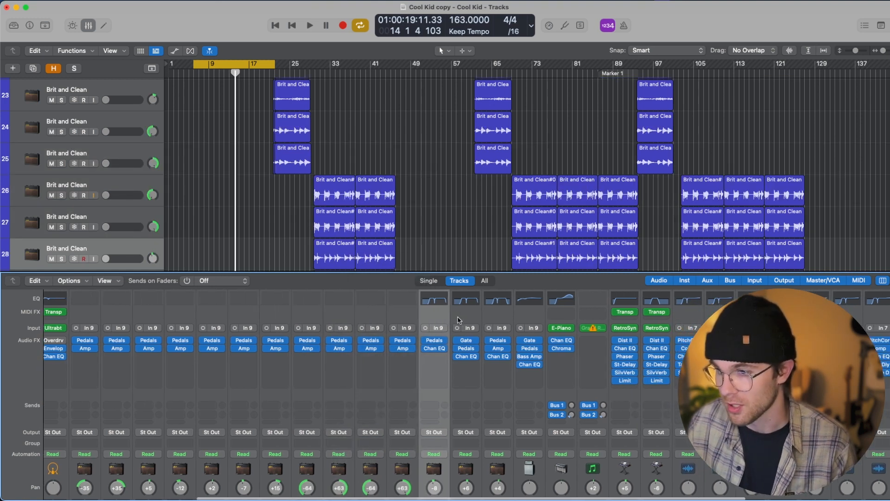
pyautogui.hscroll(2, 482, 343)
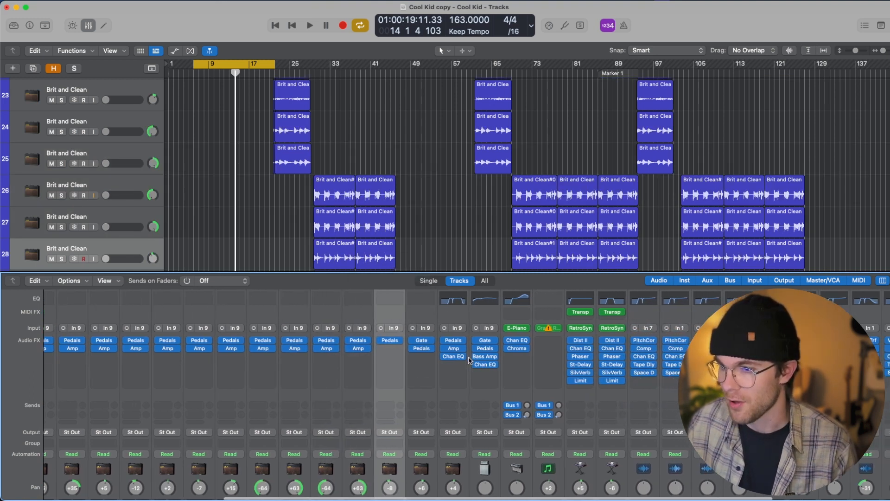
pyautogui.click(464, 357)
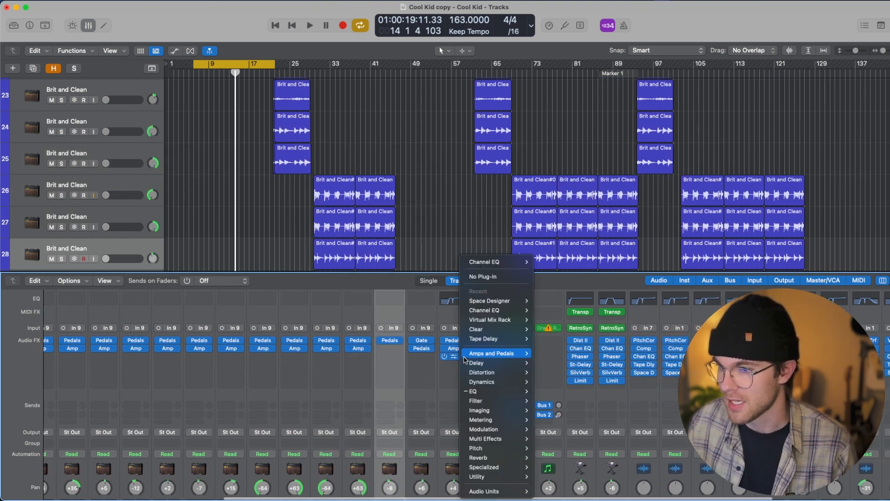
pyautogui.click(481, 277)
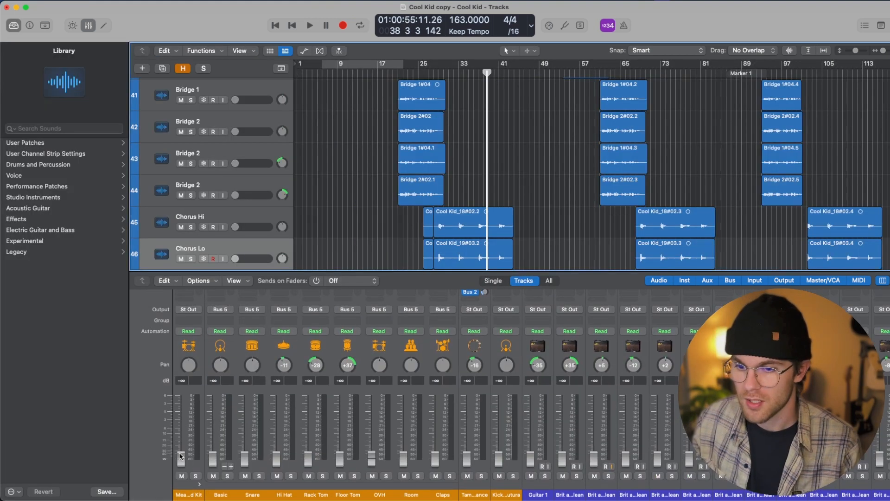
# - Set the volume of the Mean Mr Mustard Kit channel to -3 dB
pyautogui.doubleClick(182, 380)
pyautogui.write('-')
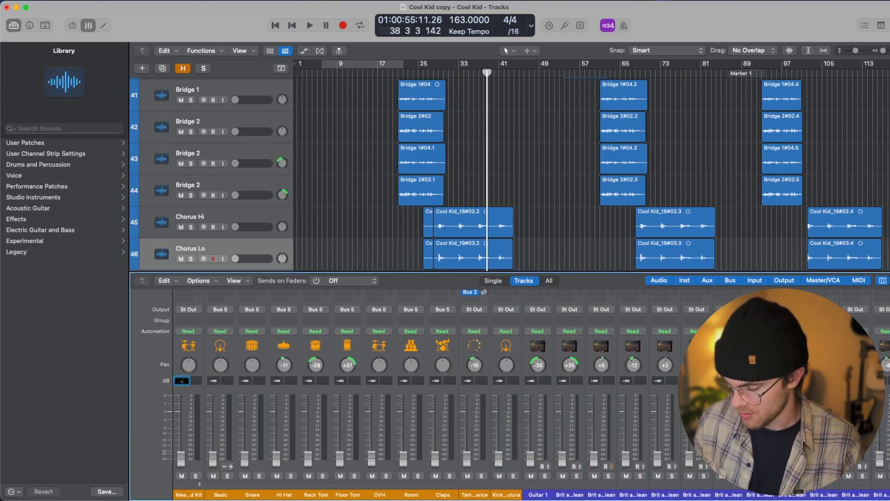
pyautogui.write('3')
pyautogui.click(216, 419)
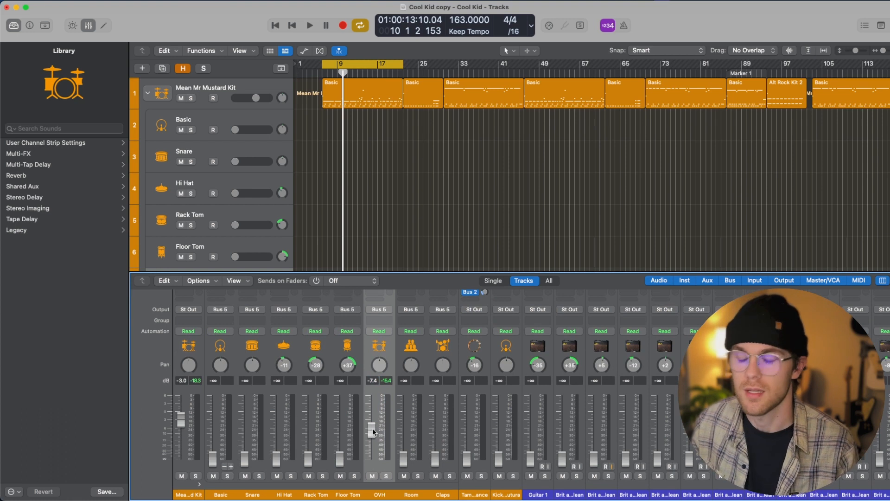
# - With the drum loop playing, raise the OVH, Basic and Snare faders to about -3.4, -14.8 and -11.2 dB
pyautogui.press('space')
pyautogui.moveTo(373, 430); pyautogui.dragTo(372, 421)
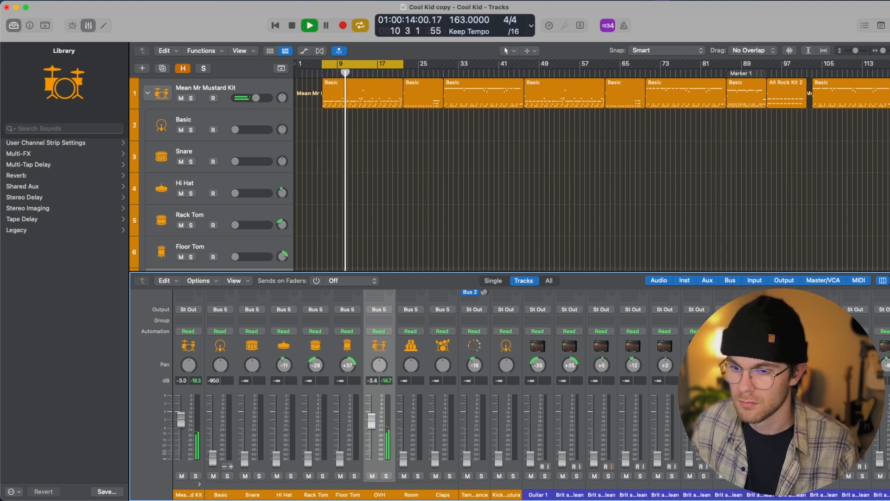
pyautogui.moveTo(212, 459); pyautogui.dragTo(214, 438)
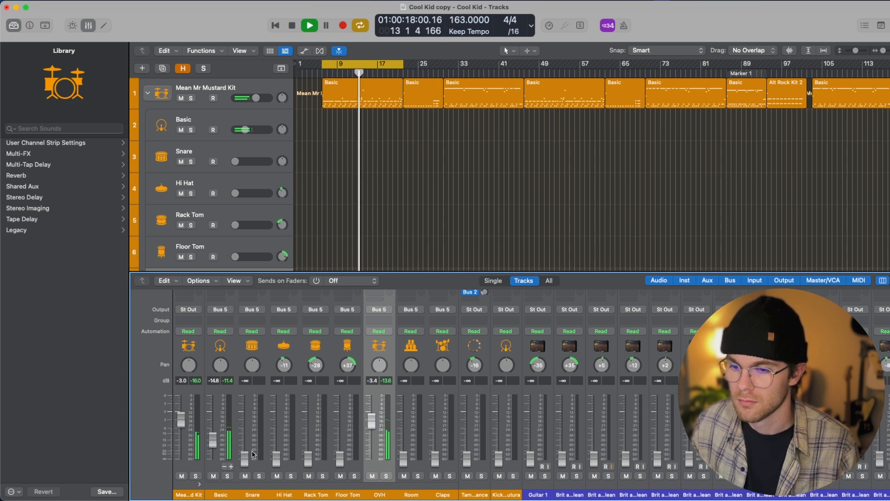
pyautogui.moveTo(245, 458); pyautogui.dragTo(244, 429)
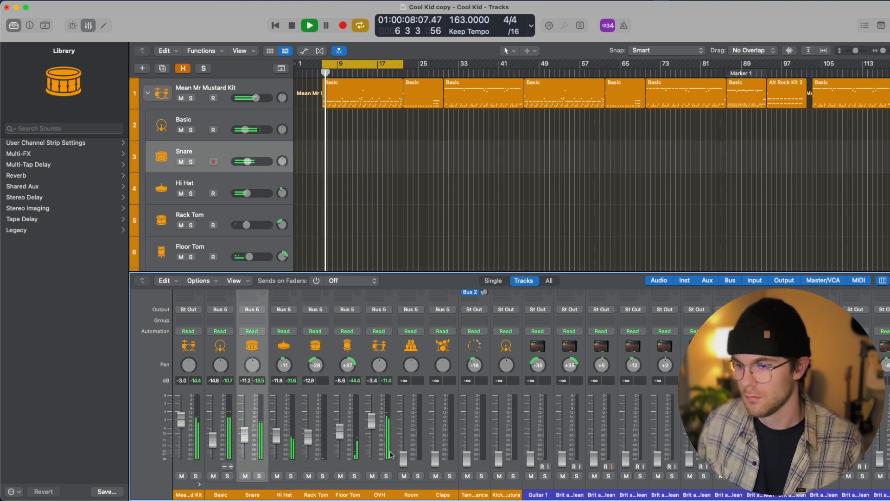
# - Lower the OVH fader to about -10.4 dB and replay the drum loop from its start
pyautogui.moveTo(371, 421); pyautogui.dragTo(371, 432)
pyautogui.press('Return')
pyautogui.press('space')
pyautogui.press('space')
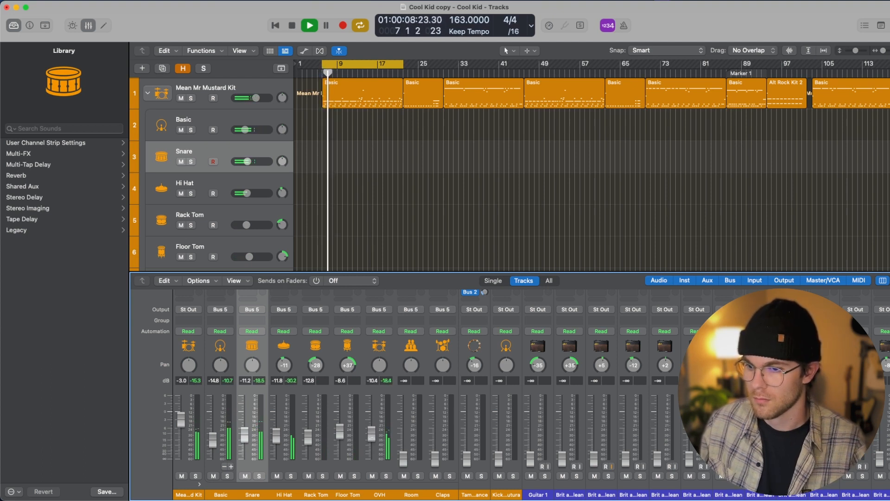
# - Lower the Hi Hat fader to about -12.8 dB and bring up the Room fader
pyautogui.moveTo(274, 438); pyautogui.dragTo(274, 440)
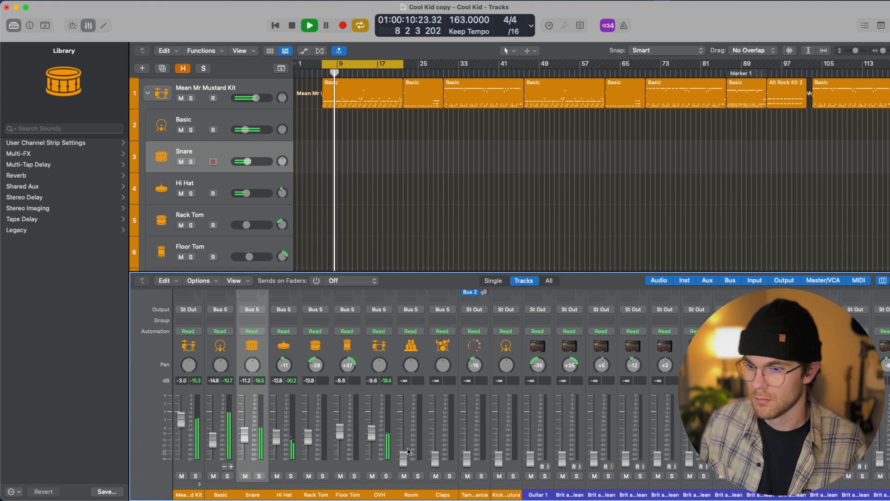
pyautogui.press('space')
pyautogui.moveTo(402, 460); pyautogui.dragTo(403, 437)
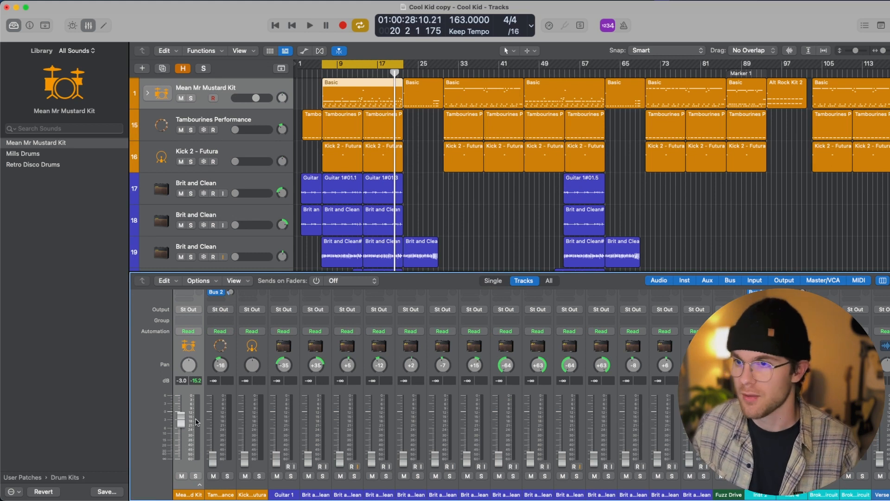
# - With the drum loop playing, raise the Tambourines Performance fader to about -9 dB
pyautogui.hscroll(-1, 419, 131)
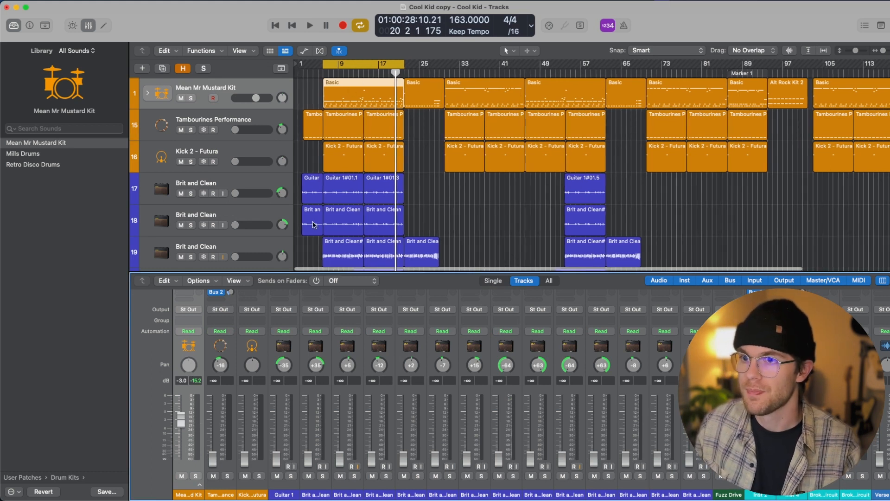
pyautogui.press('space')
pyautogui.click(220, 465)
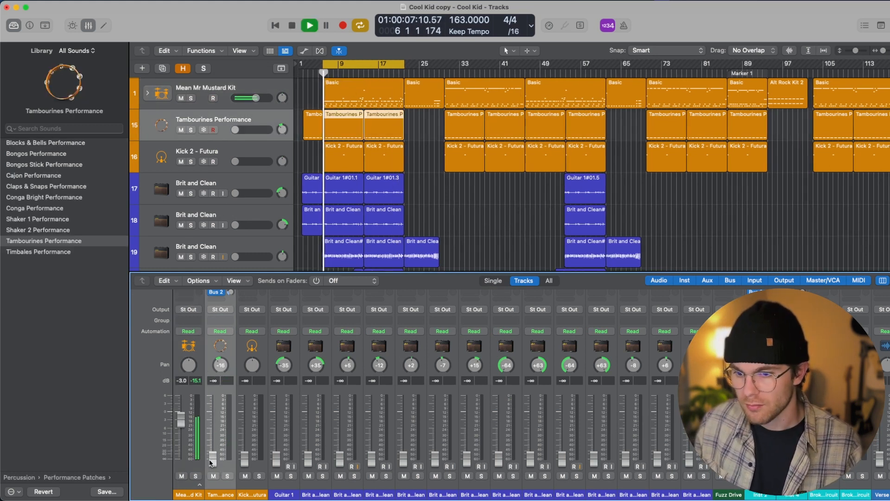
pyautogui.moveTo(211, 462); pyautogui.dragTo(212, 432)
pyautogui.scroll(2, 226, 419)
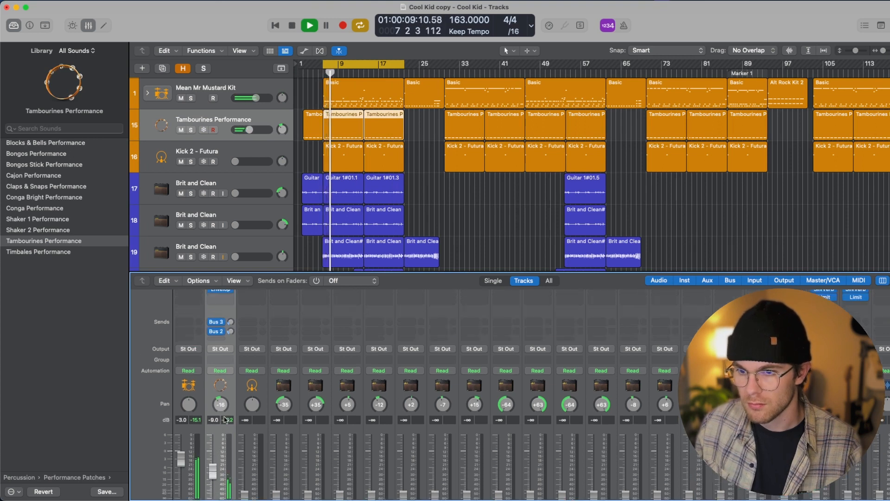
# - Audition the Tambourines Performance track in solo with its Smart Controls, unsolo it and settle its mixer level at about -12.2 dB
pyautogui.press('s')
pyautogui.scroll(3, 226, 408)
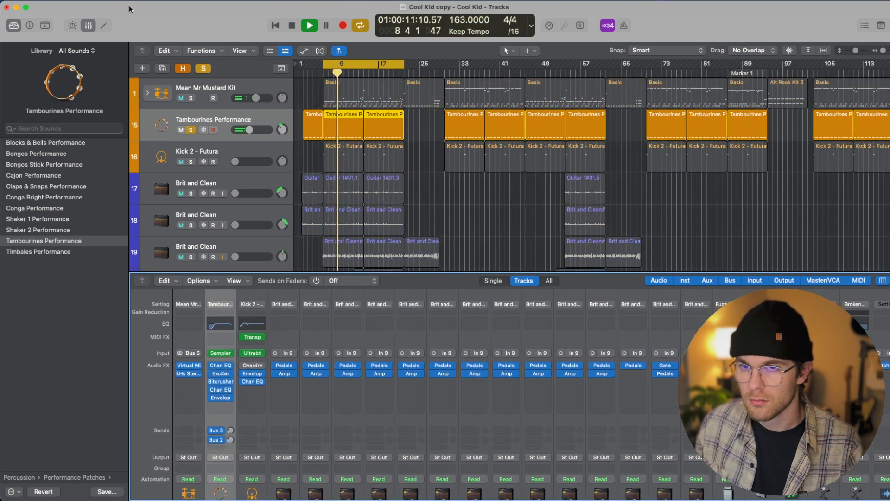
pyautogui.click(73, 26)
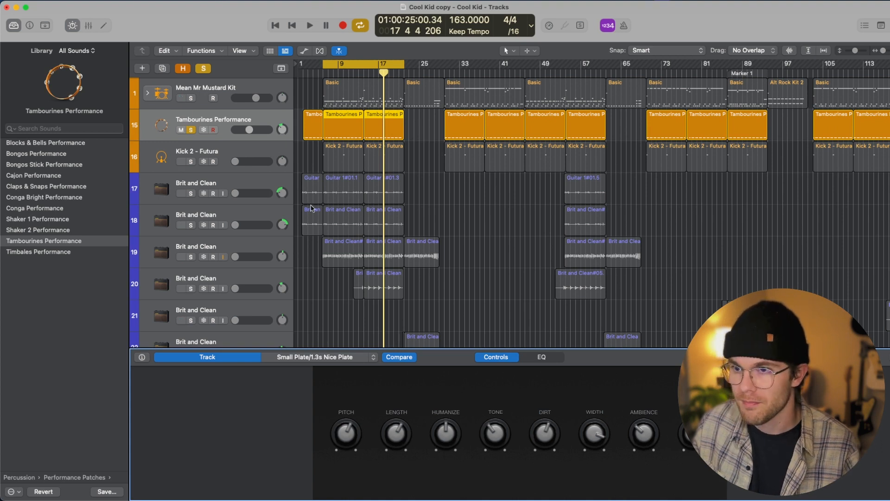
pyautogui.press('space')
pyautogui.press('s')
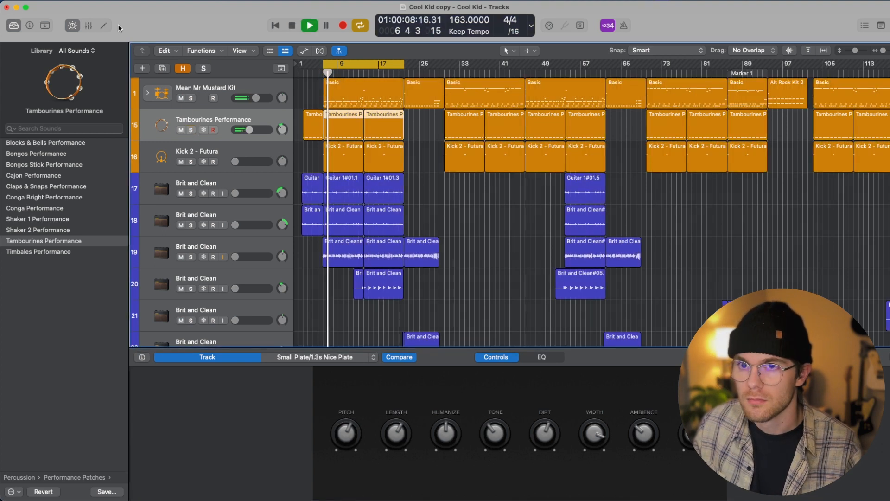
pyautogui.click(92, 27)
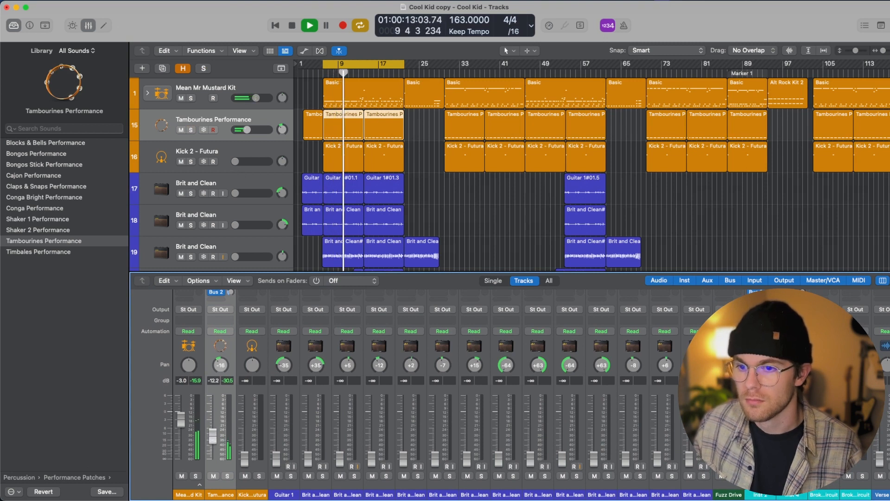
# - Bring in the Kick 2 - Futura track against the drums and balance its fader at about -10.2 dB
pyautogui.click(249, 468)
pyautogui.press('space')
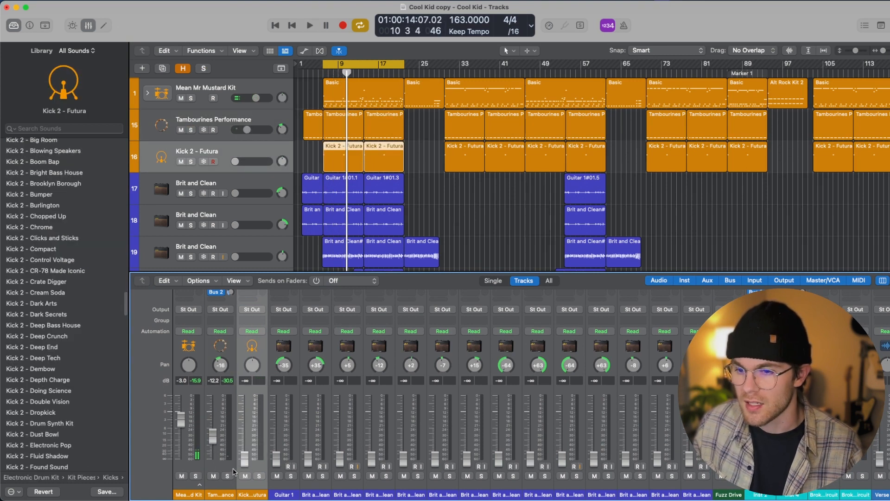
pyautogui.moveTo(244, 463); pyautogui.dragTo(245, 431)
pyautogui.press('space')
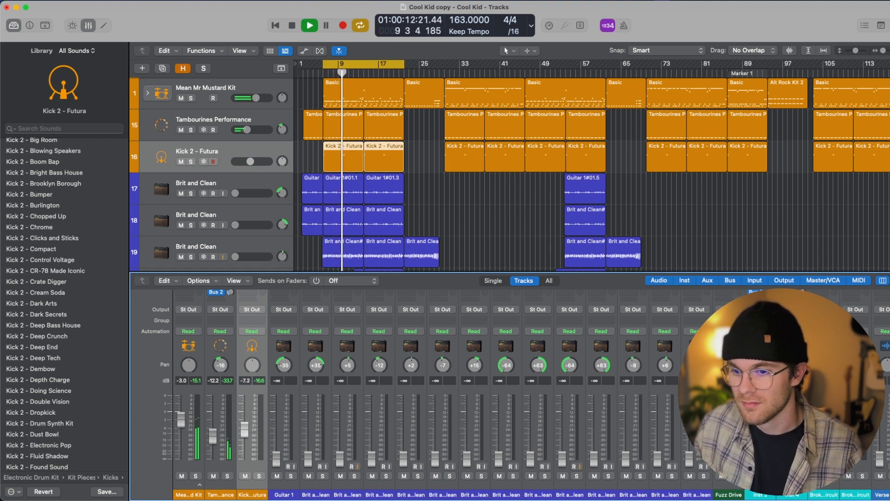
pyautogui.moveTo(244, 429); pyautogui.dragTo(242, 442)
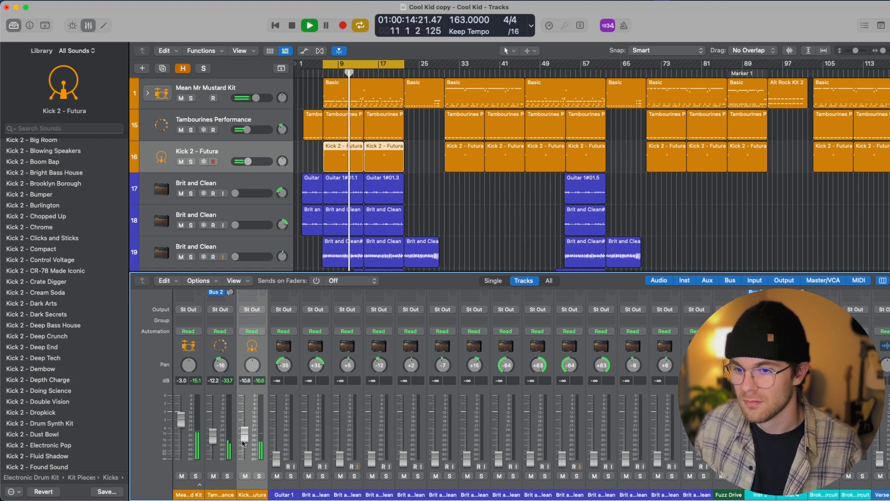
pyautogui.press('space')
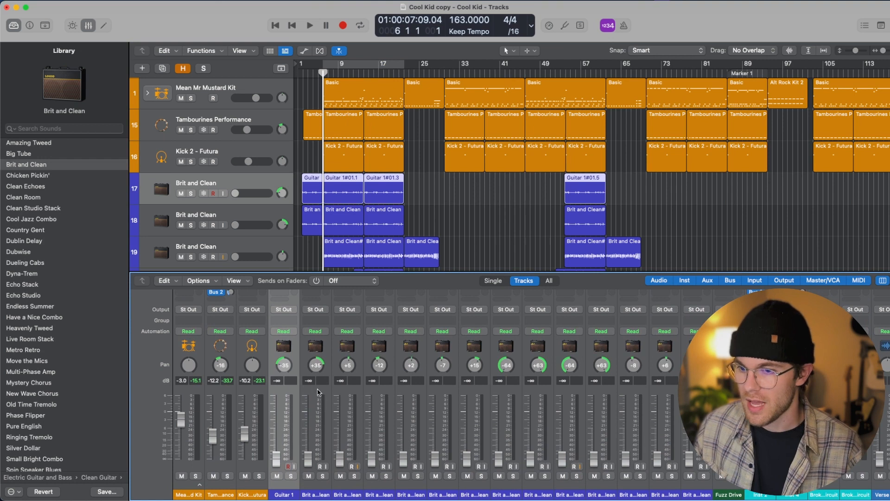
# - Turn on the cycle range starting at bar 6, over the first guitar regions
pyautogui.scroll(-2, 324, 186)
pyautogui.click(344, 63)
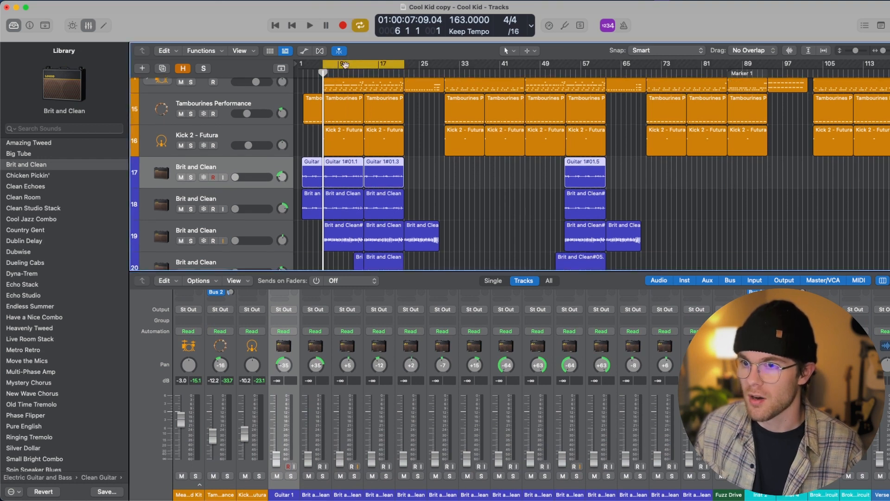
# - Centre the pan of the second Brit and Clean guitar and audition it soloed with Guitar 1, with its fader at about -14.6 dB
pyautogui.keyDown('alt'); pyautogui.click(316, 365); pyautogui.keyUp('alt')
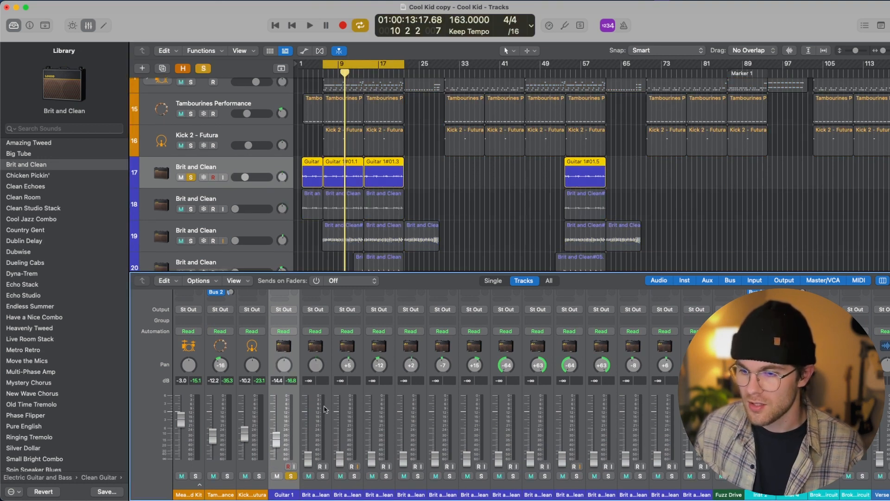
pyautogui.scroll(5, 299, 440)
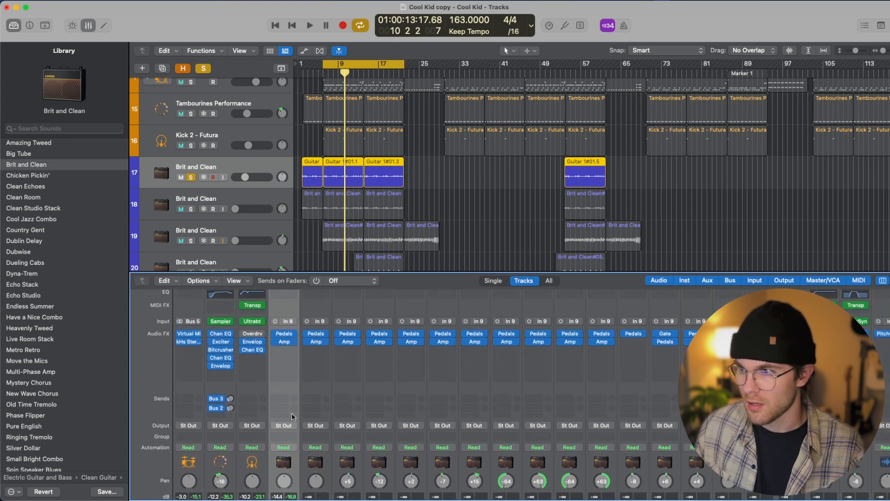
pyautogui.scroll(-5, 294, 416)
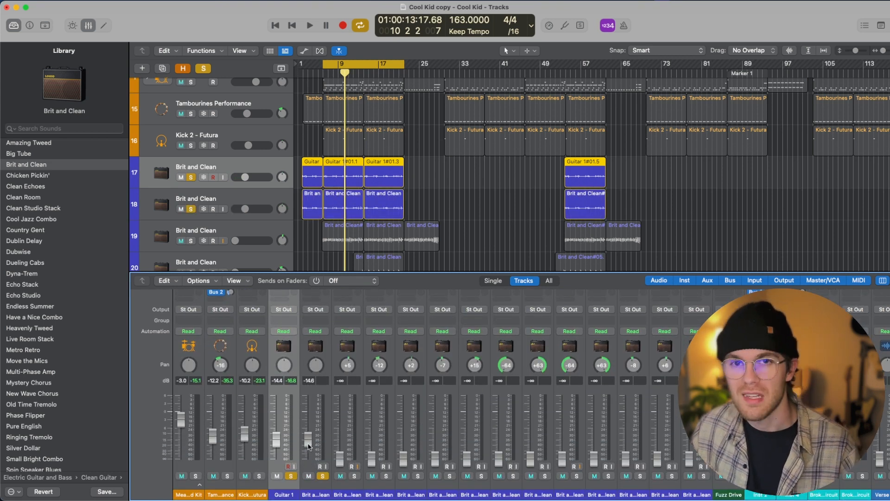
pyautogui.press('space')
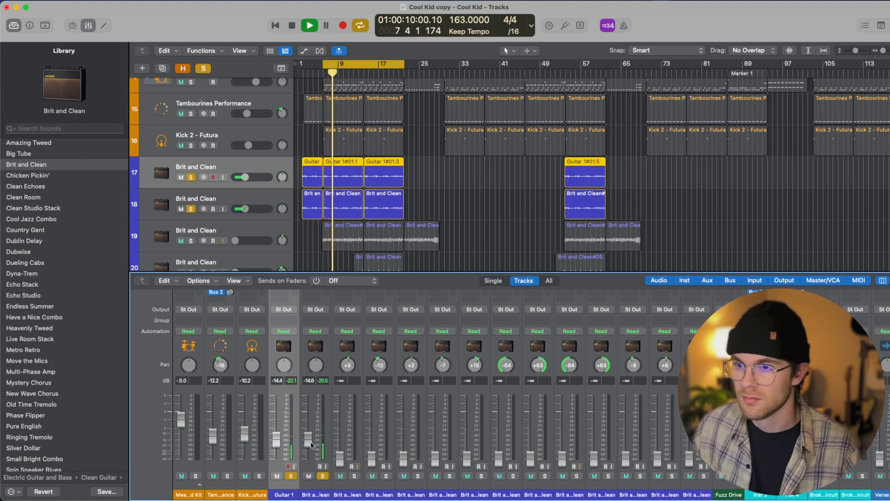
pyautogui.press('space')
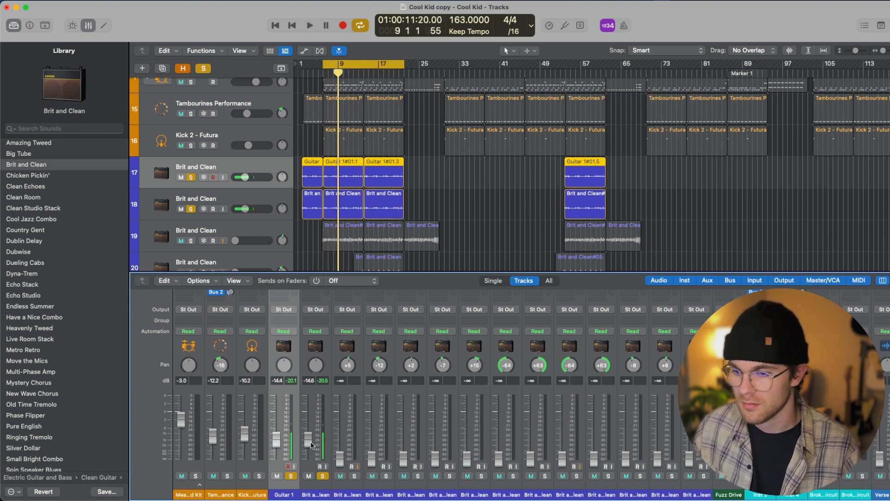
# - Pull down and unsolo the second guitar, and lower the treble in Guitar 1's Amp Designer while auditioning it
pyautogui.moveTo(311, 445); pyautogui.dragTo(312, 465)
pyautogui.click(323, 476)
pyautogui.scroll(5, 292, 429)
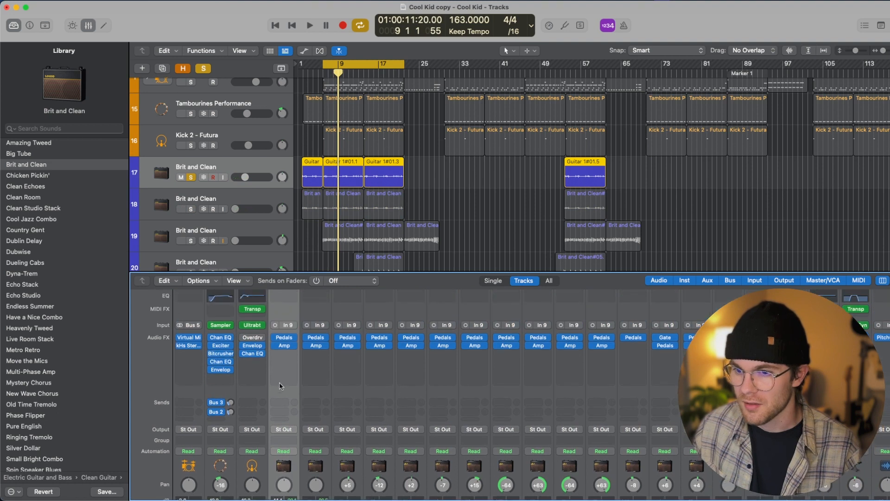
pyautogui.click(284, 341)
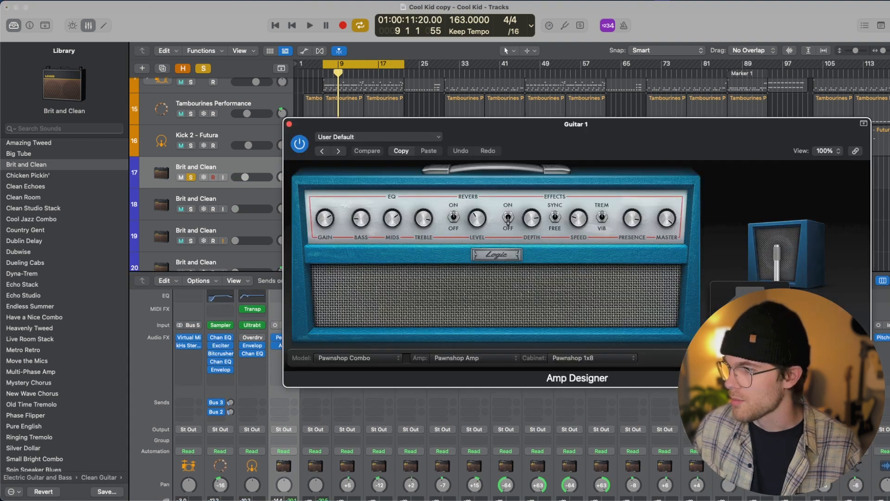
pyautogui.moveTo(642, 227); pyautogui.dragTo(638, 251)
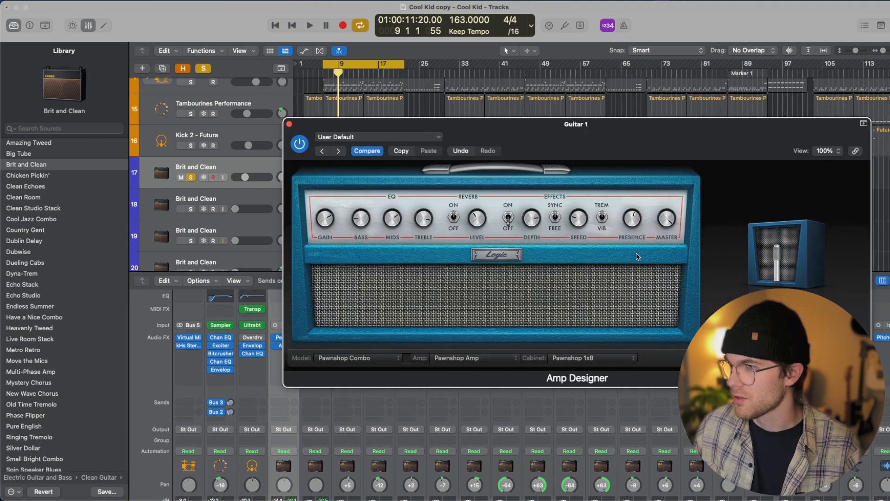
pyautogui.press('space')
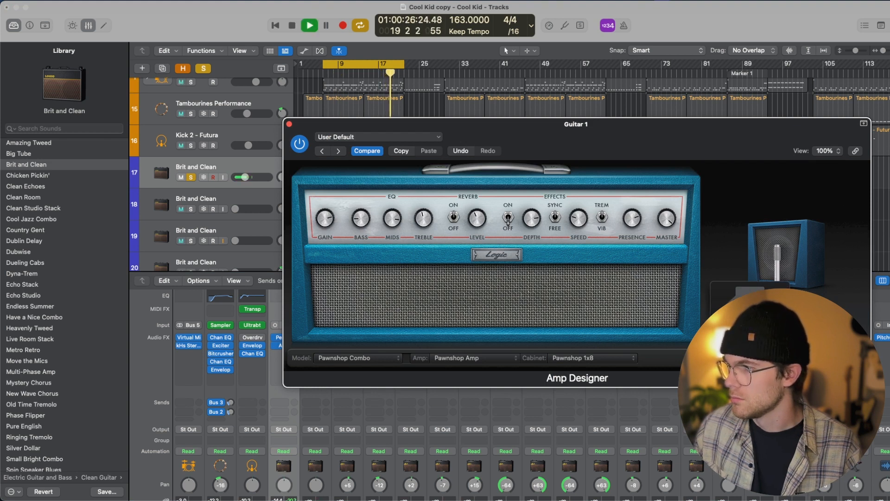
pyautogui.click(290, 125)
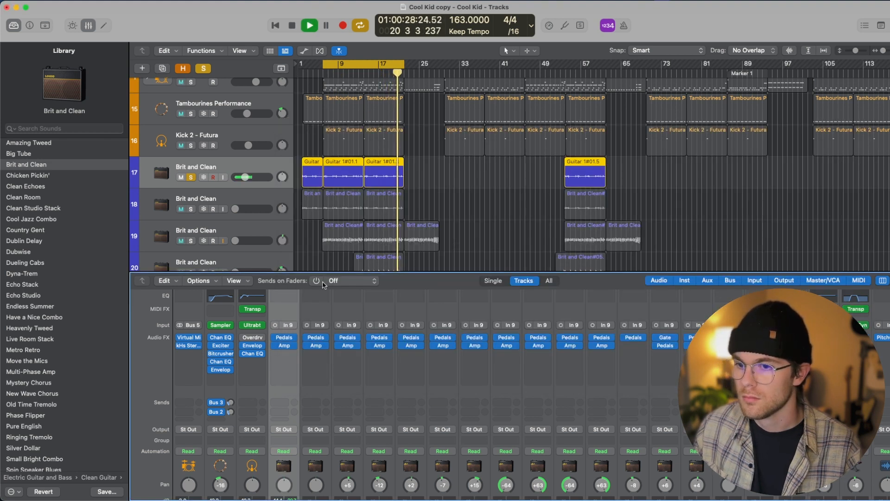
# - Adjust Guitar 1's pan and combine the two main guitar tracks into a stack named Main Guitar
pyautogui.scroll(-4, 325, 353)
pyautogui.press('space')
pyautogui.scroll(-2, 325, 353)
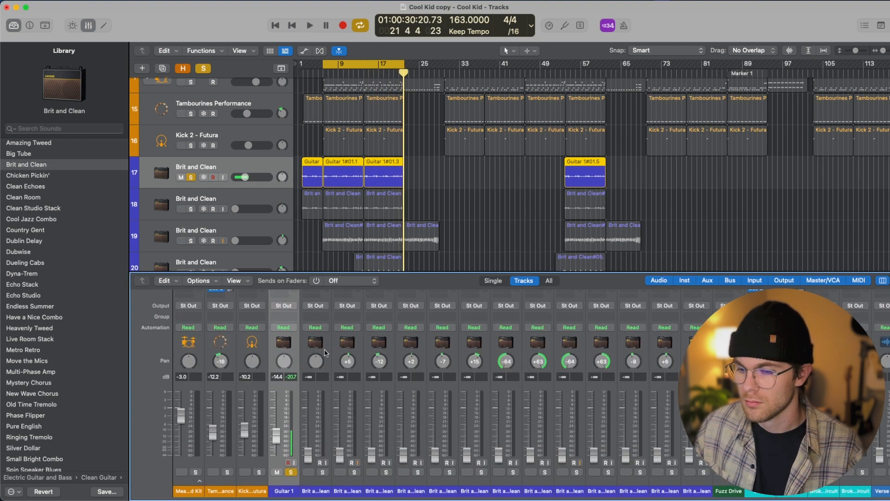
pyautogui.moveTo(283, 364); pyautogui.dragTo(283, 380)
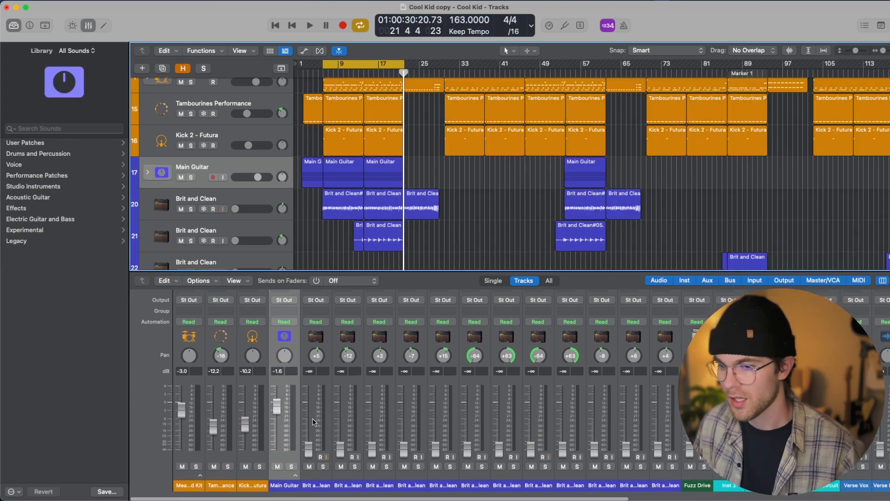
# - Open the Virtual Mix Rack on the Main Guitar stack and load the FG-73 preamp into its first slot
pyautogui.scroll(5, 292, 417)
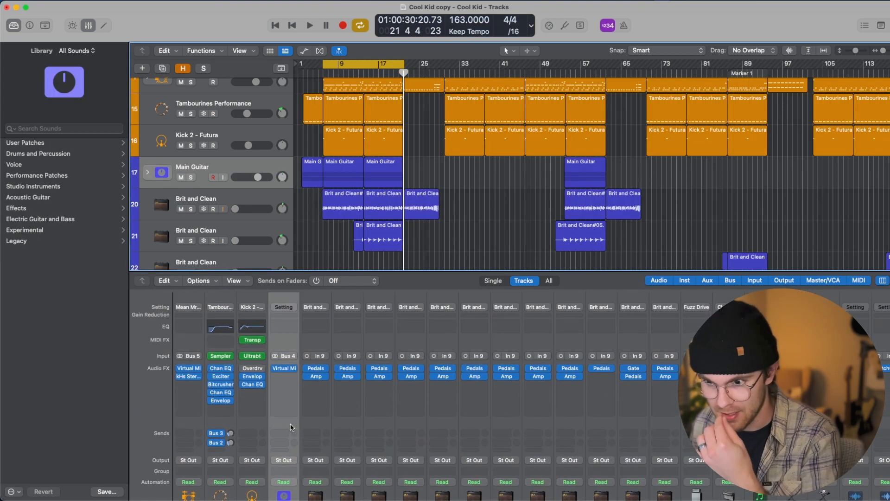
pyautogui.click(284, 366)
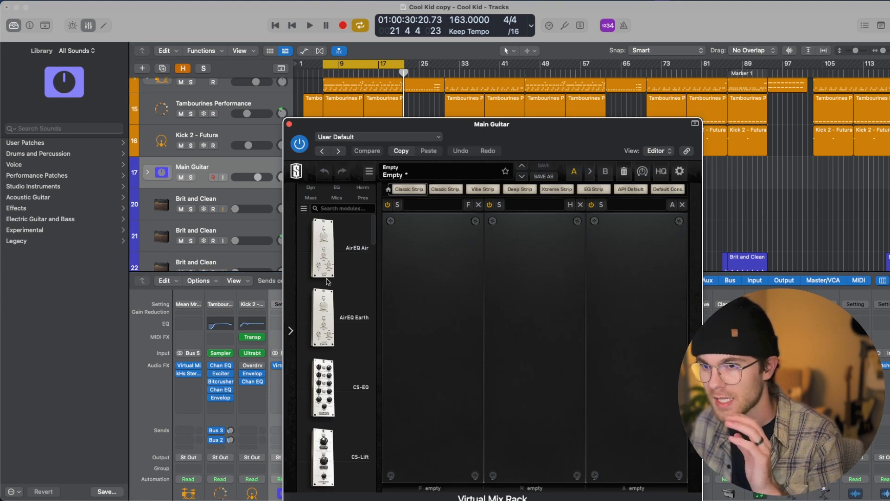
pyautogui.moveTo(314, 129); pyautogui.dragTo(407, 78)
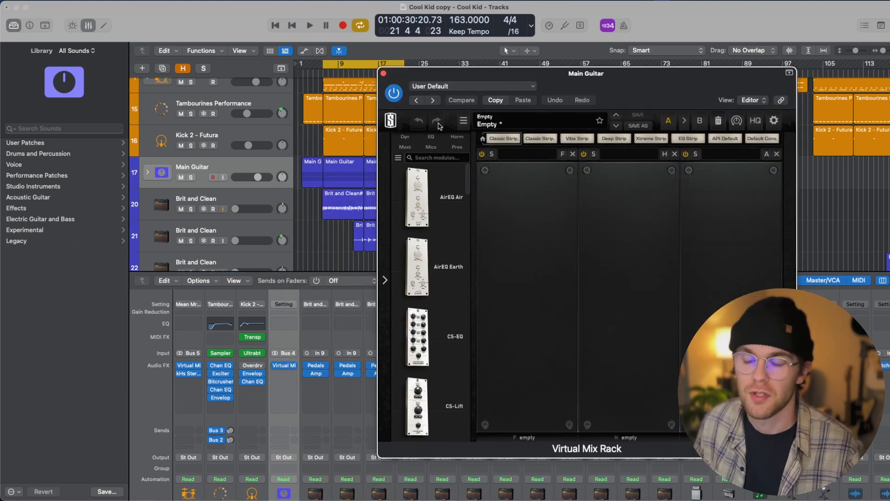
pyautogui.click(405, 136)
pyautogui.scroll(-10, 452, 250)
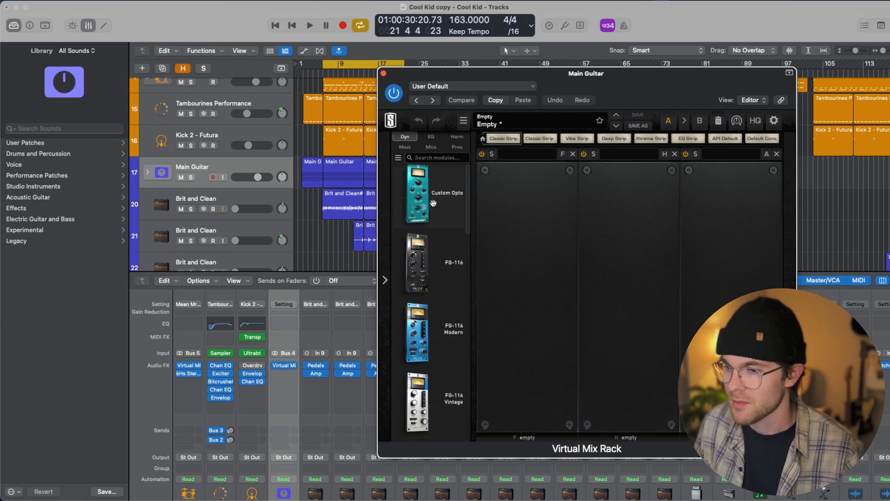
pyautogui.scroll(-4, 450, 389)
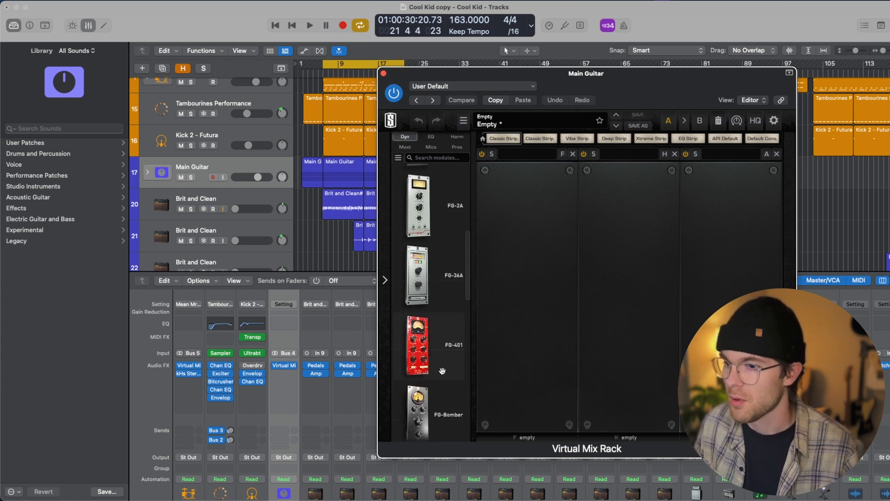
pyautogui.scroll(-5, 448, 325)
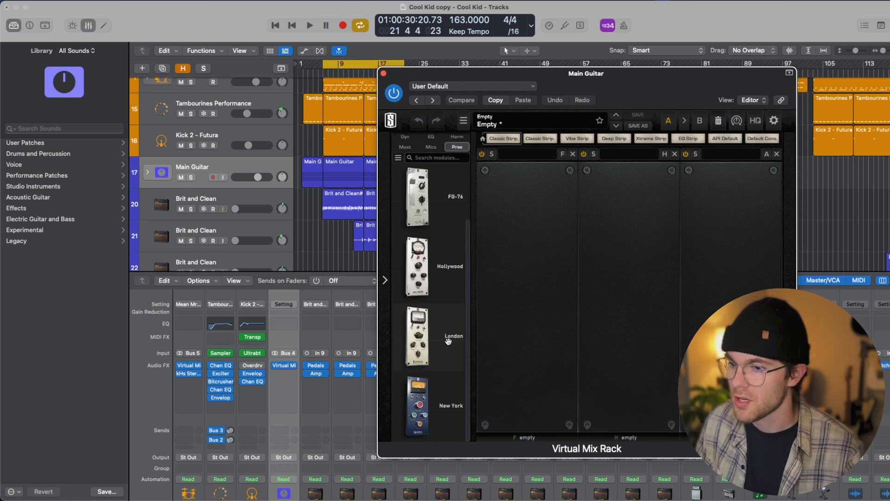
pyautogui.scroll(1, 447, 343)
pyautogui.moveTo(445, 214); pyautogui.dragTo(535, 231)
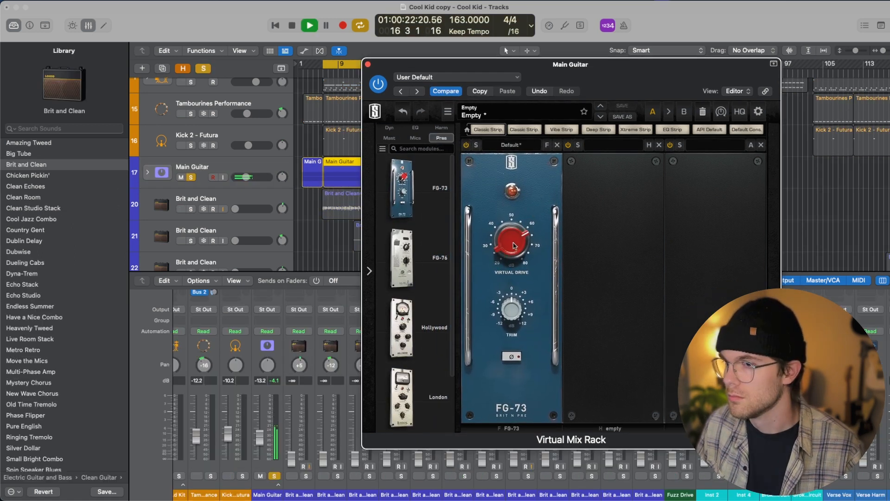
# - Set the FG-73's Virtual Drive to about 64.6 dB while auditioning the Main Guitar stack in solo
pyautogui.moveTo(513, 246); pyautogui.dragTo(515, 241)
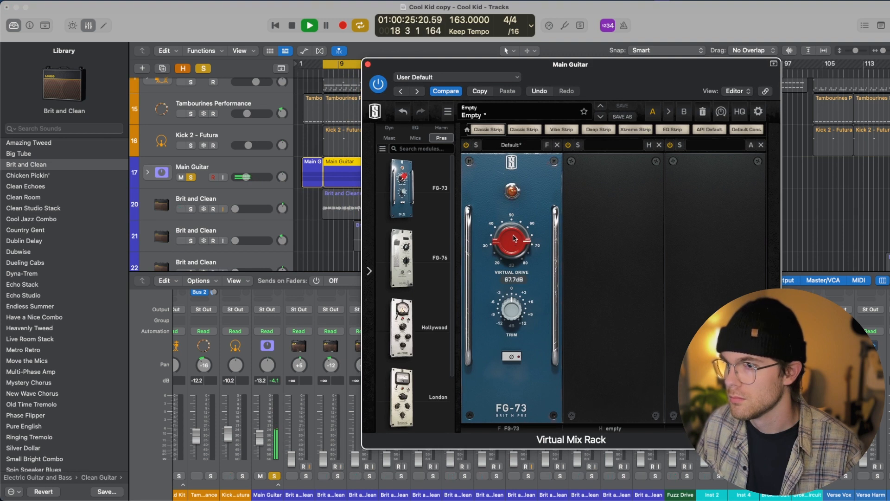
pyautogui.moveTo(514, 240); pyautogui.dragTo(513, 247)
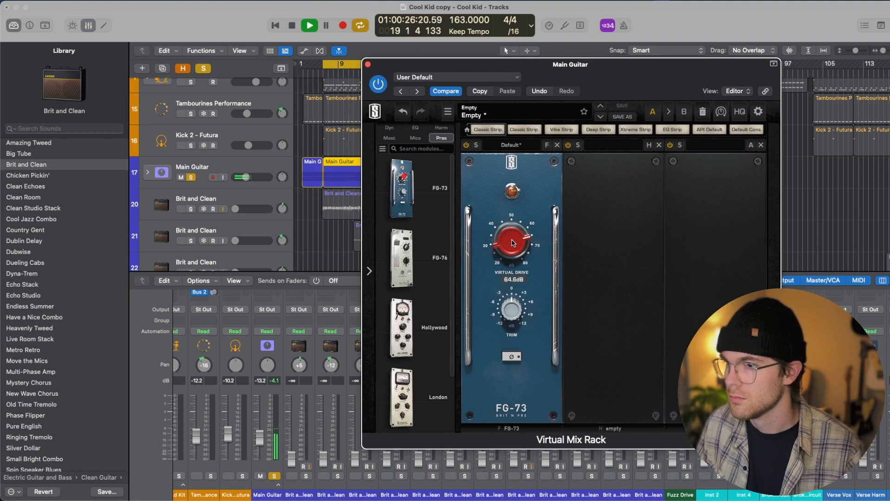
pyautogui.click(511, 357)
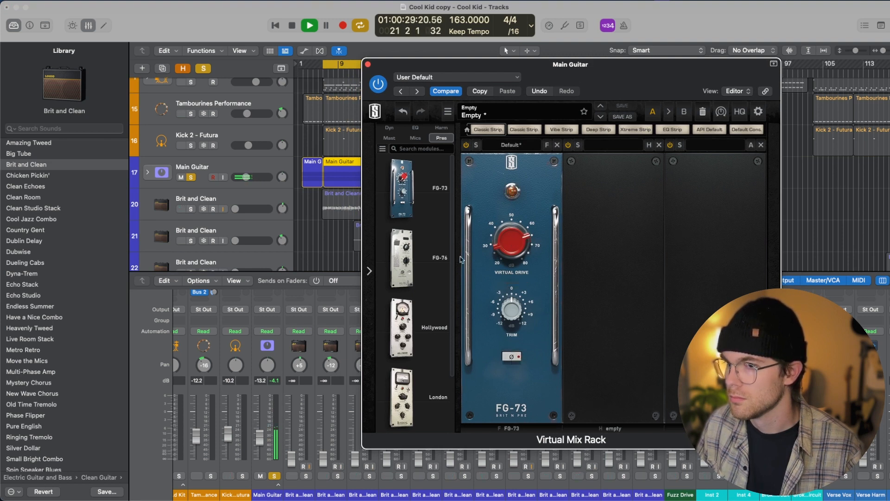
pyautogui.press('space')
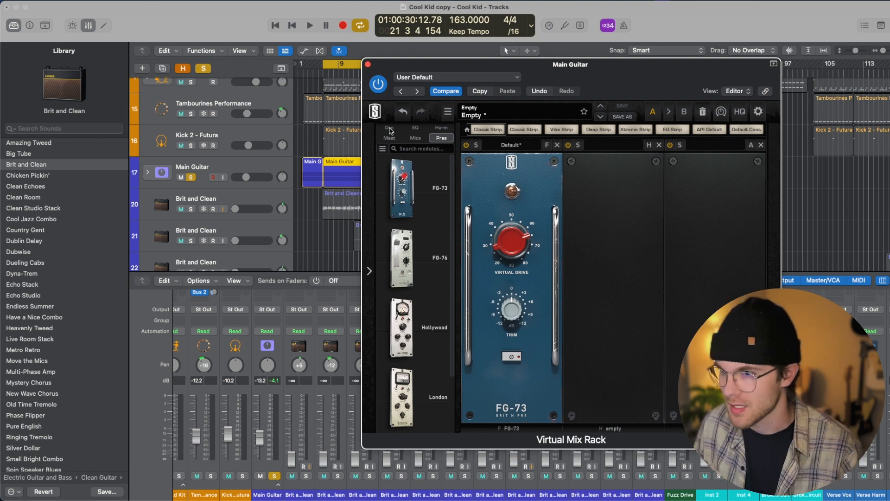
# - Add the FG-2A compressor and the CS-EQ in the second and third slots, and reduce the compressor's Peak Reduction
pyautogui.click(389, 129)
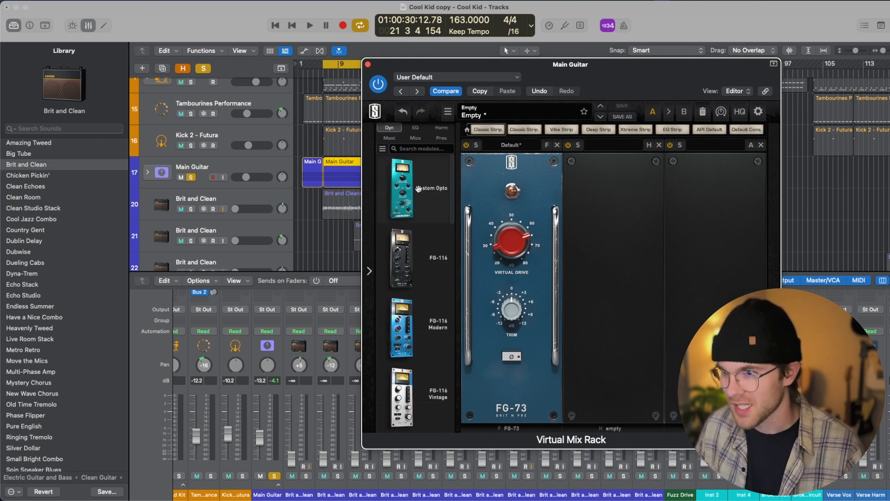
pyautogui.moveTo(402, 282); pyautogui.dragTo(623, 274)
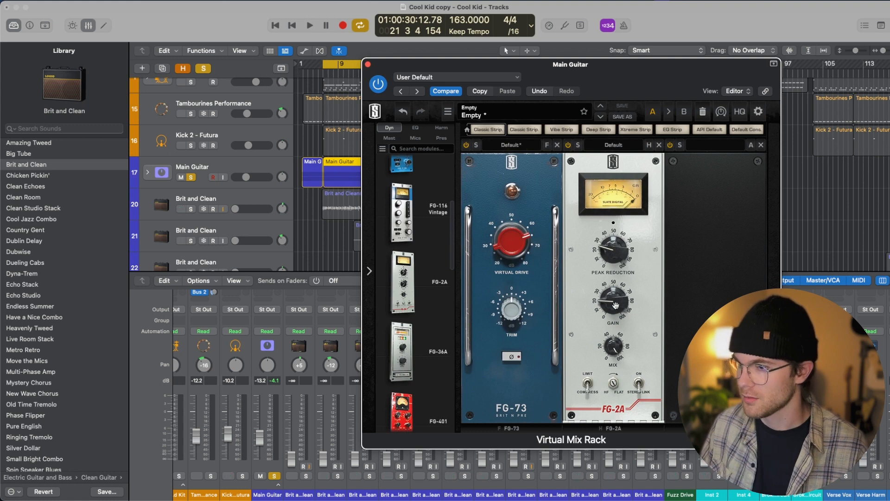
pyautogui.press('space')
pyautogui.moveTo(615, 307); pyautogui.dragTo(614, 261)
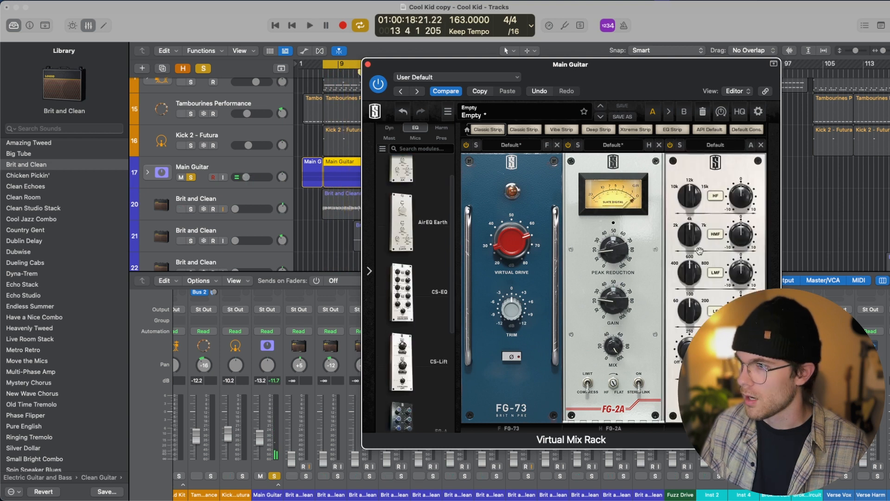
# - Shape the playing Main Guitar with the CS-EQ, setting its high-pass and low-pass filters, LMF frequency toward 800 Hz and LMF gain to about 1.98
pyautogui.moveTo(685, 85); pyautogui.dragTo(406, 85)
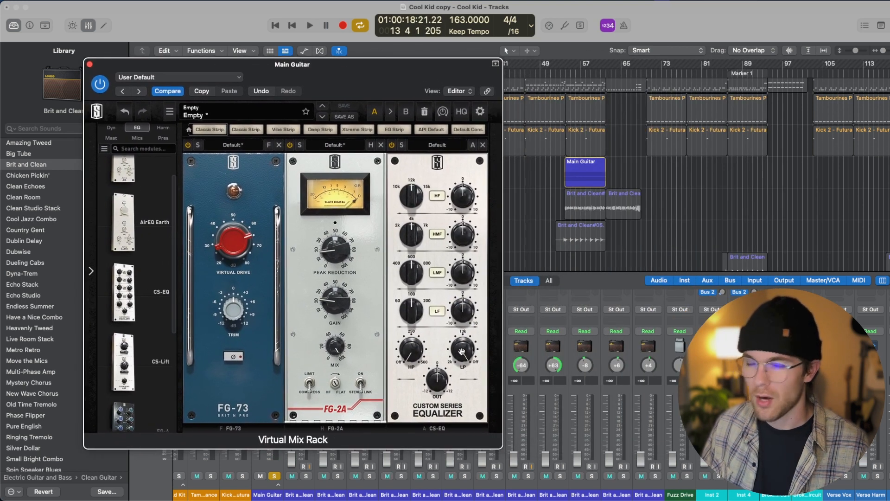
pyautogui.press('space')
pyautogui.moveTo(461, 352); pyautogui.dragTo(465, 245)
pyautogui.moveTo(411, 274); pyautogui.dragTo(430, 239)
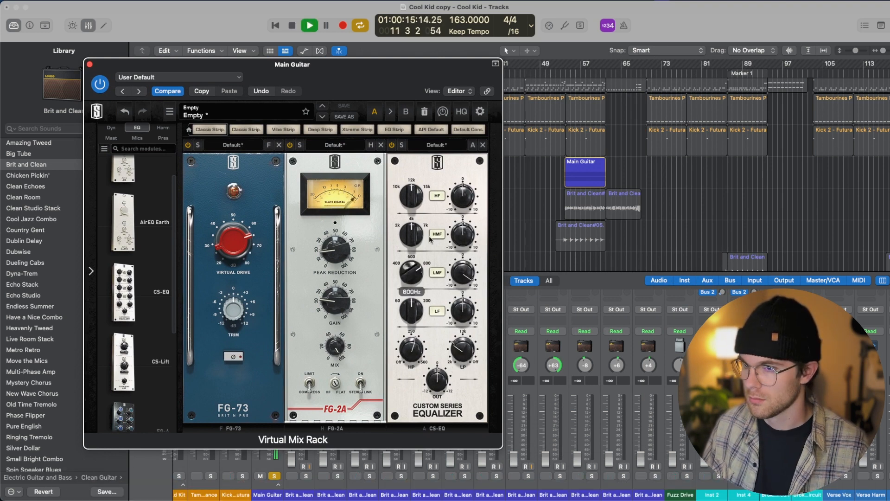
pyautogui.moveTo(463, 273); pyautogui.dragTo(466, 308)
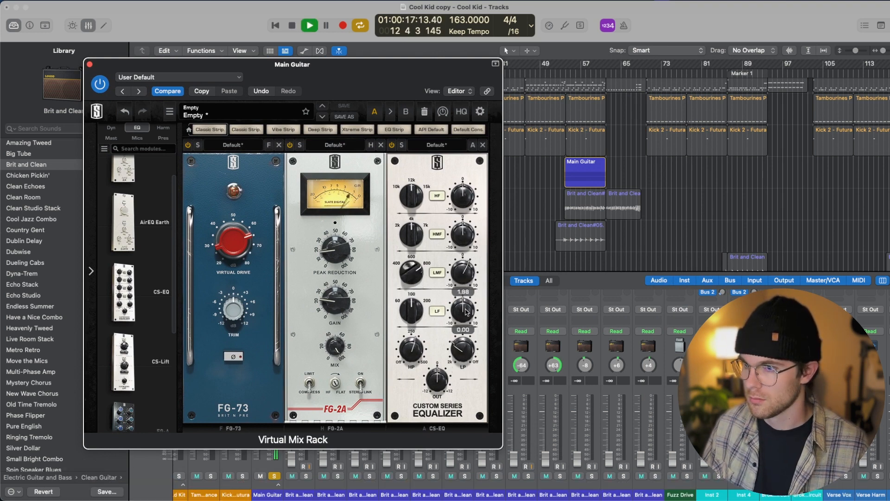
pyautogui.moveTo(462, 195); pyautogui.dragTo(462, 241)
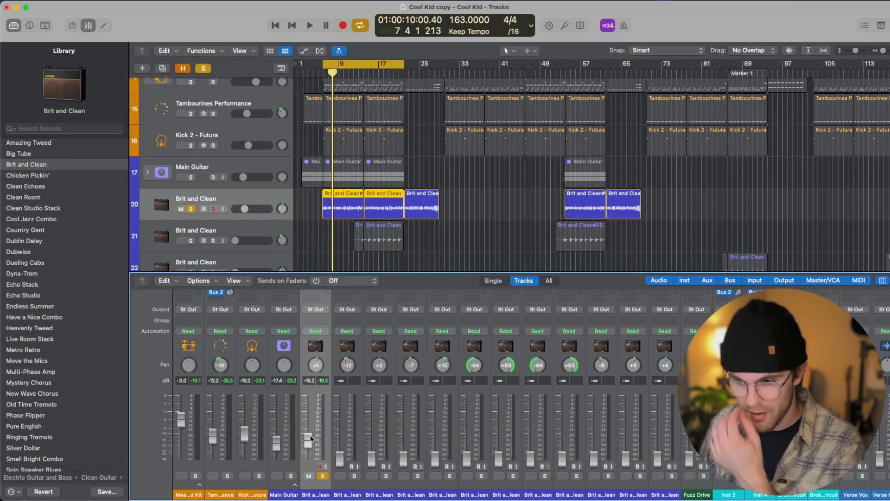
# - Set the soloed Brit and Clean guitar on track 20 to about -15.8 dB and adjust gain, presence and microphone position in its Amp Designer
pyautogui.moveTo(311, 438); pyautogui.dragTo(309, 441)
pyautogui.hscroll(1, 308, 441)
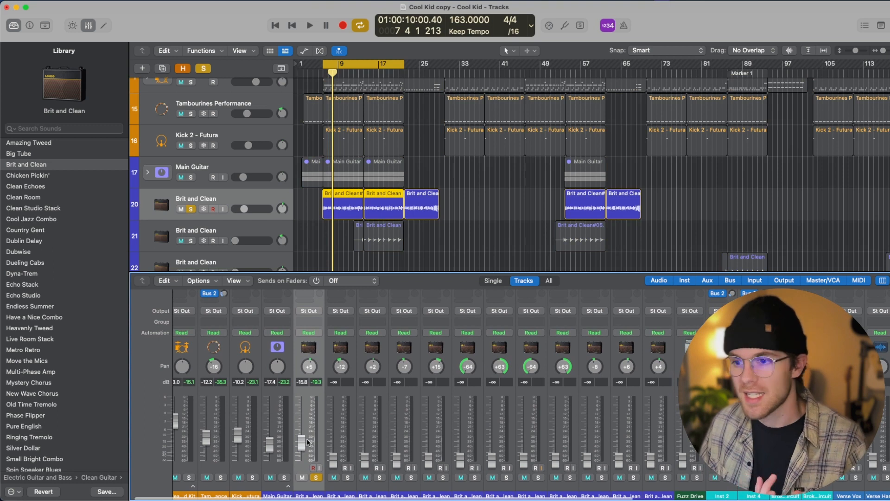
pyautogui.scroll(-1, 304, 432)
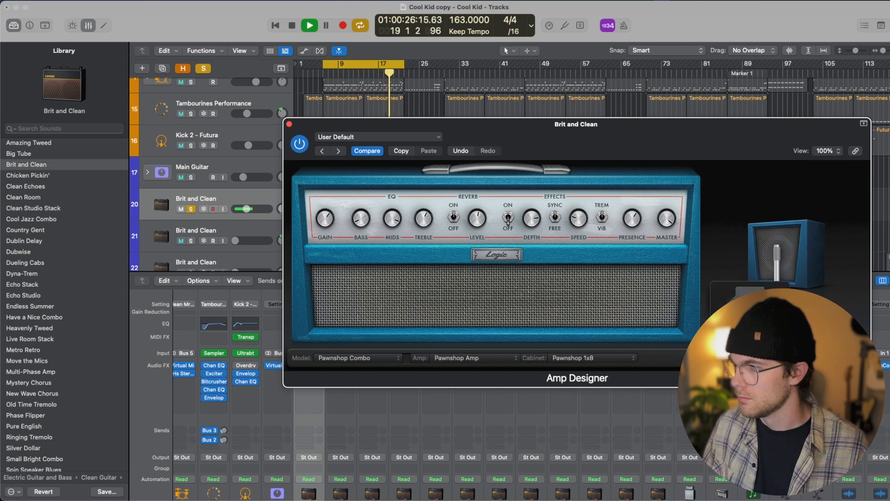
pyautogui.moveTo(746, 313); pyautogui.dragTo(748, 312)
pyautogui.moveTo(633, 220); pyautogui.dragTo(633, 196)
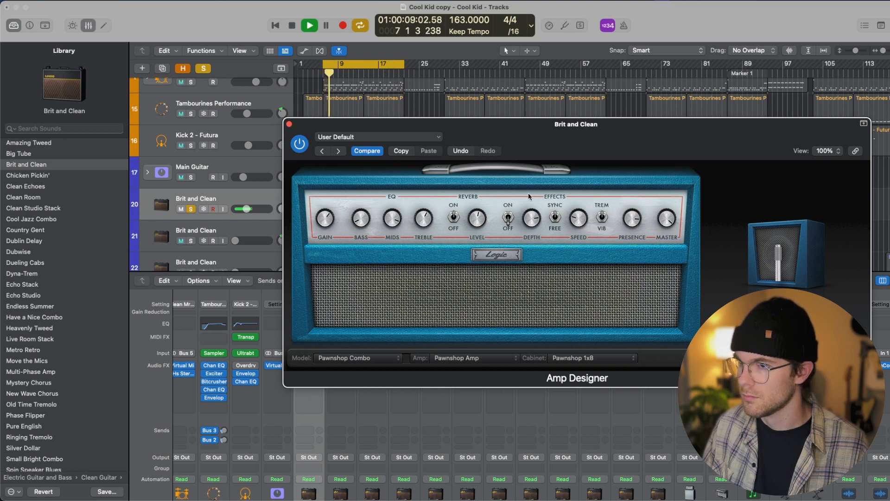
pyautogui.press('space')
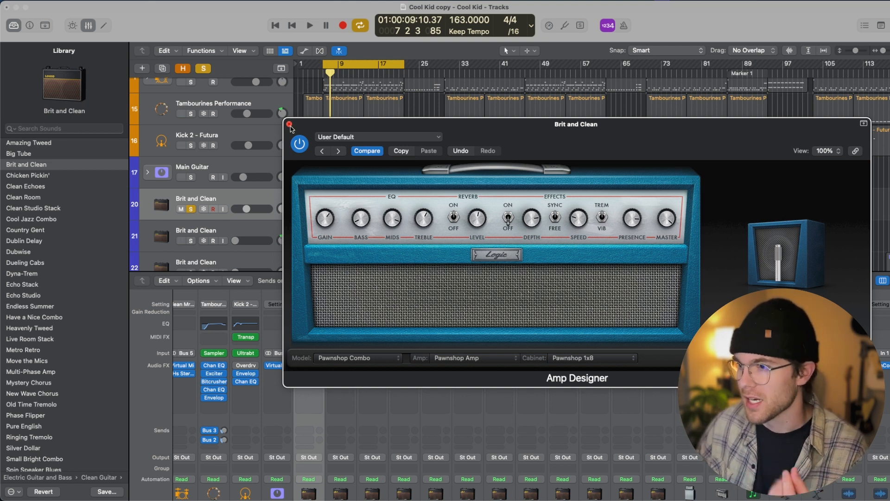
pyautogui.click(289, 125)
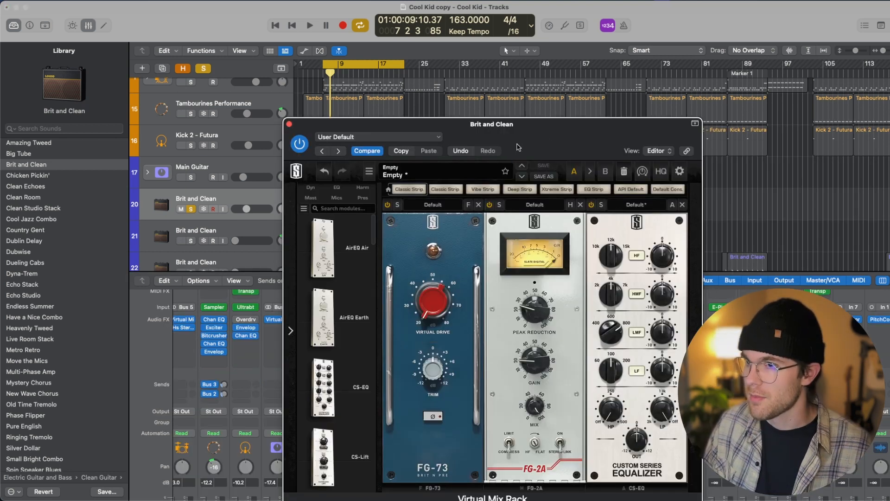
# - Set the FG-73's Virtual Drive to about 62 dB while auditioning the Brit and Clean guitar on track 20
pyautogui.moveTo(518, 147); pyautogui.dragTo(603, 97)
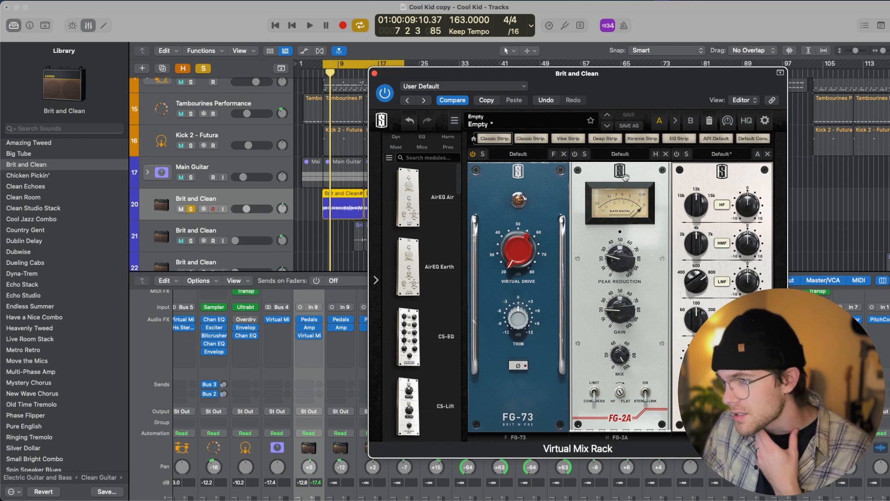
pyautogui.press('space')
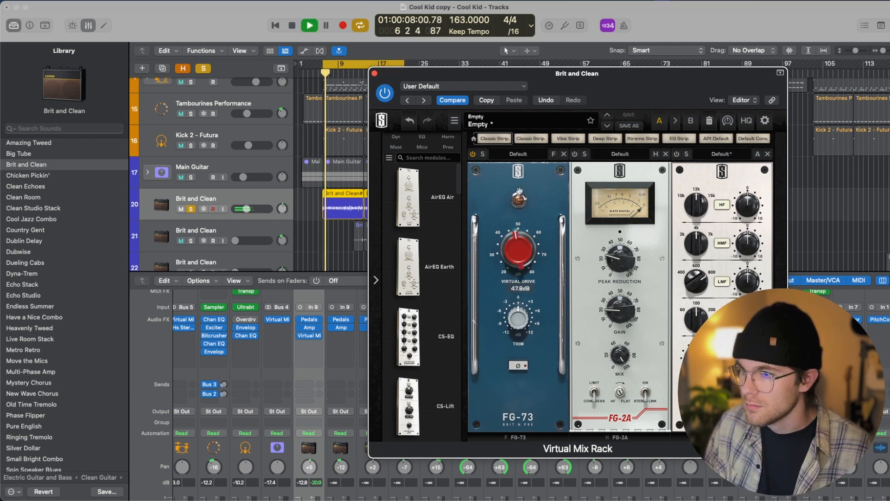
pyautogui.moveTo(526, 156); pyautogui.dragTo(525, 168)
pyautogui.moveTo(524, 253); pyautogui.dragTo(525, 258)
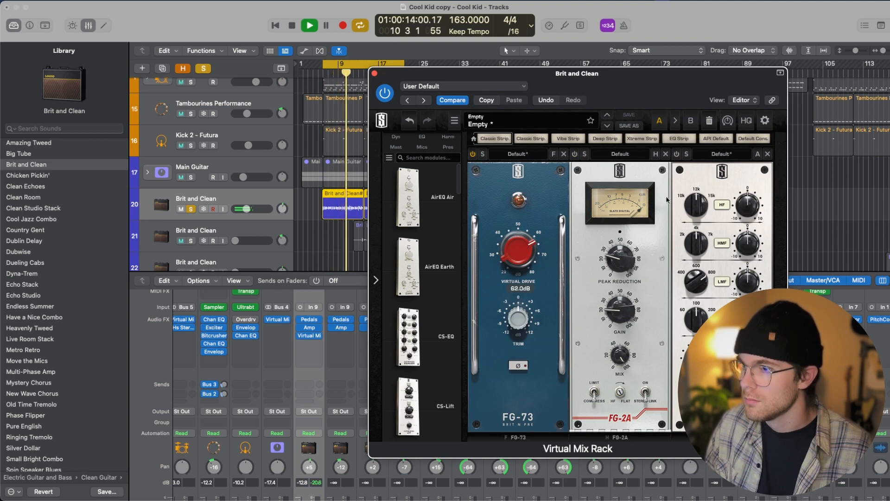
# - Enable the FG-2A compressor during playback, adjust its Peak Reduction and set its Gain to about 18.8
pyautogui.click(575, 154)
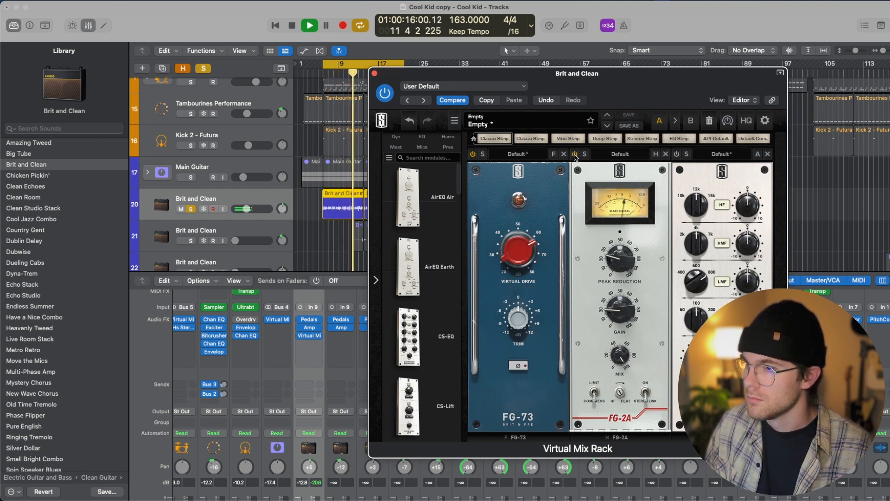
pyautogui.moveTo(622, 270); pyautogui.dragTo(623, 276)
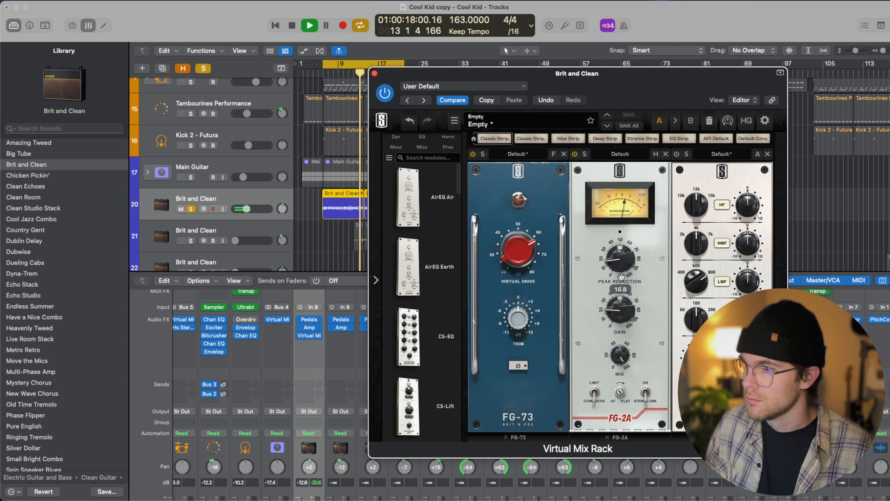
pyautogui.moveTo(626, 307); pyautogui.dragTo(627, 318)
pyautogui.moveTo(619, 271); pyautogui.dragTo(625, 300)
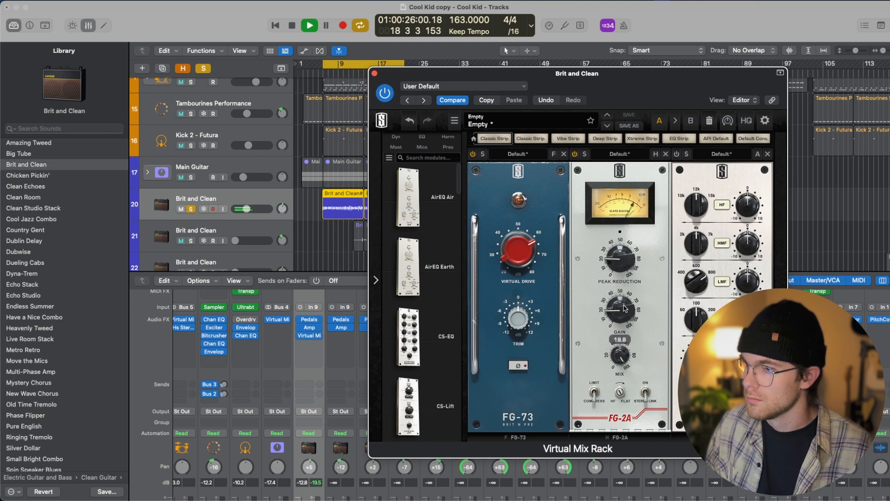
pyautogui.press('space')
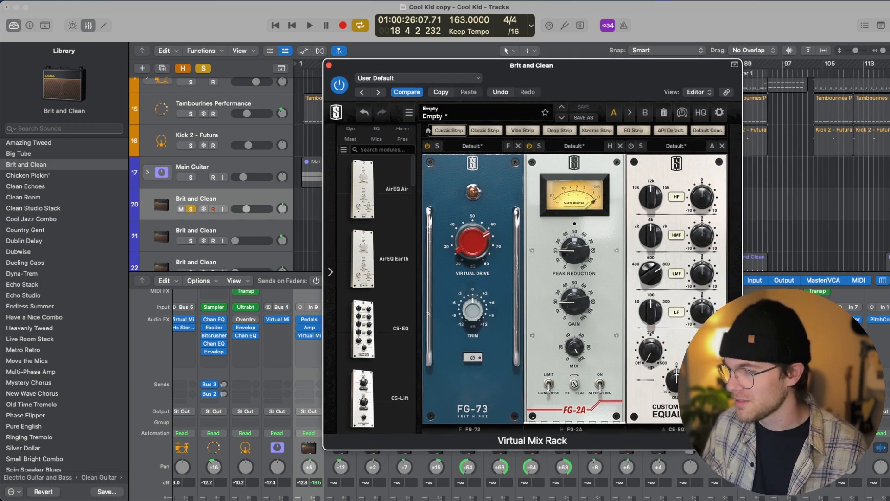
# - Compare track 20's guitar with the Virtual Mix Rack bypassed and enabled during playback, leaving it enabled and closing it
pyautogui.press('space')
pyautogui.click(340, 85)
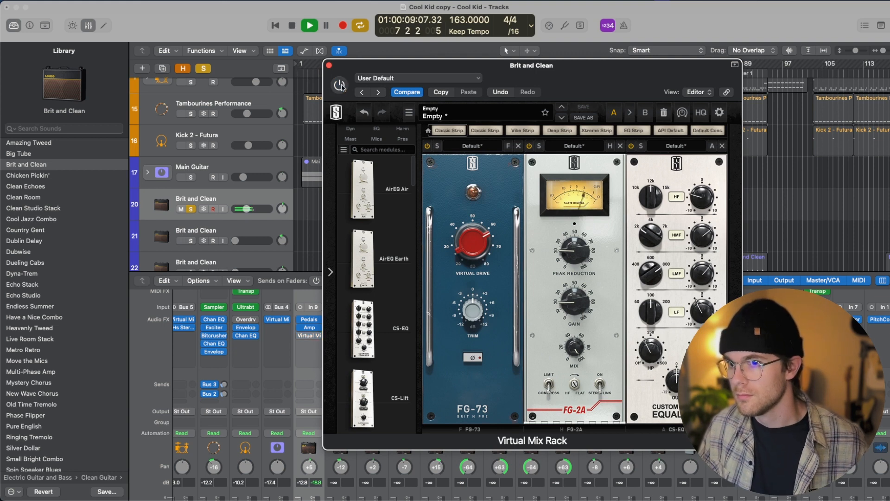
pyautogui.press('space')
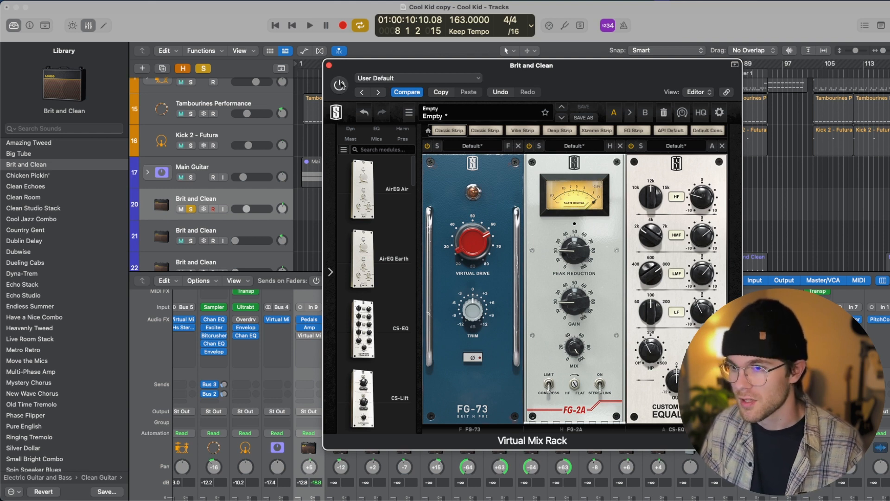
pyautogui.press('space')
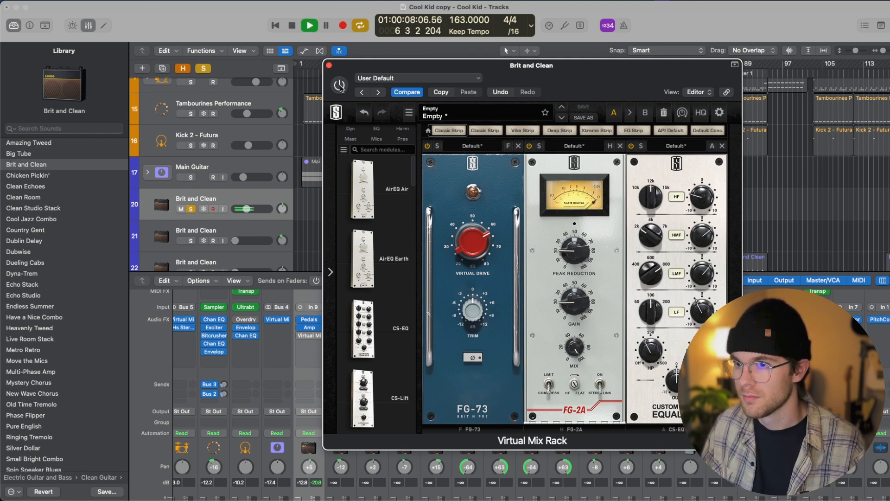
pyautogui.click(340, 86)
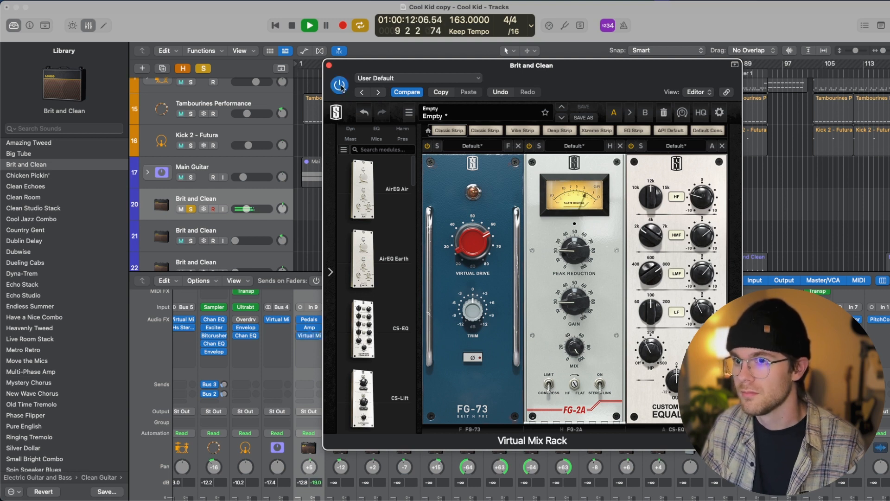
pyautogui.click(329, 66)
pyautogui.press('space')
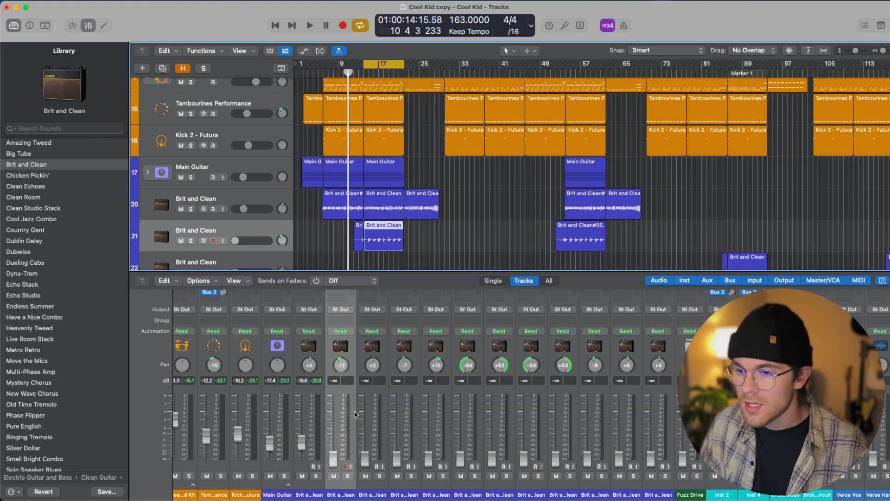
# - Raise the Brit and Clean guitar on track 21 to about -21 dB and audition it in solo
pyautogui.moveTo(333, 458); pyautogui.dragTo(333, 448)
pyautogui.press('space')
pyautogui.click(348, 476)
pyautogui.scroll(4, 337, 425)
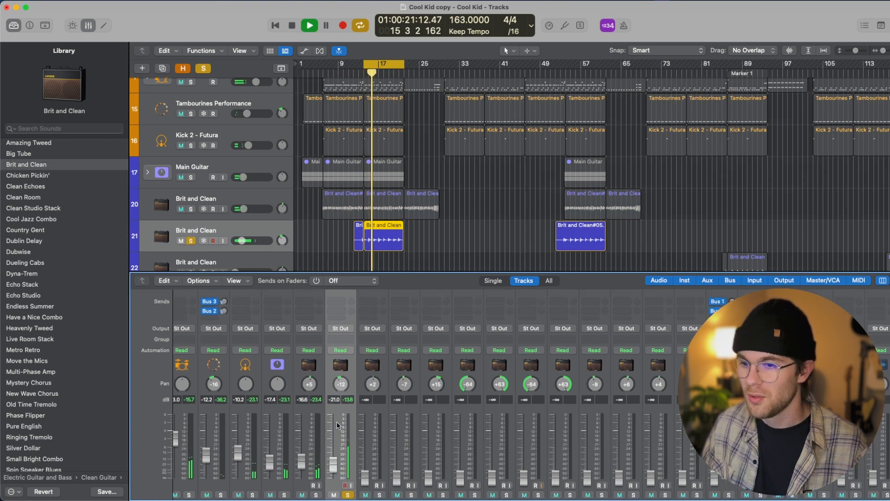
pyautogui.scroll(5, 337, 425)
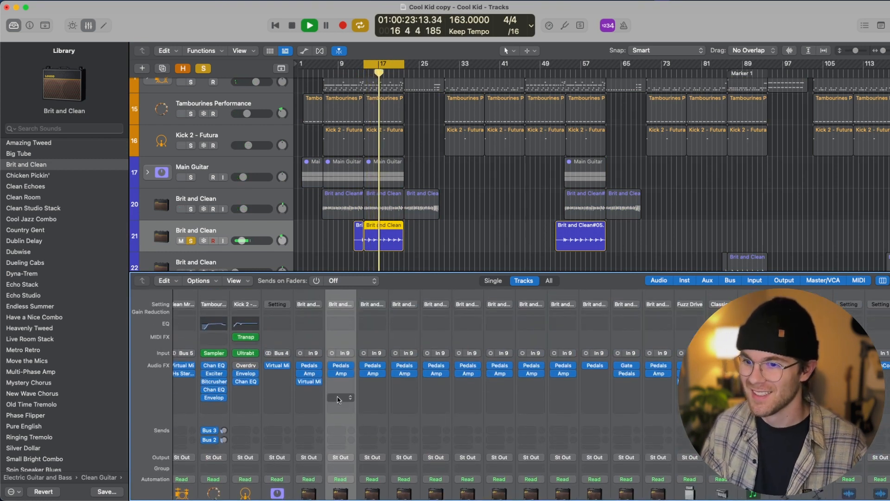
pyautogui.press('space')
# - Adjust the Tru-Tape Delay's high cut and set its feedback to about 84% on track 21's Pedalboard during playback
pyautogui.click(341, 366)
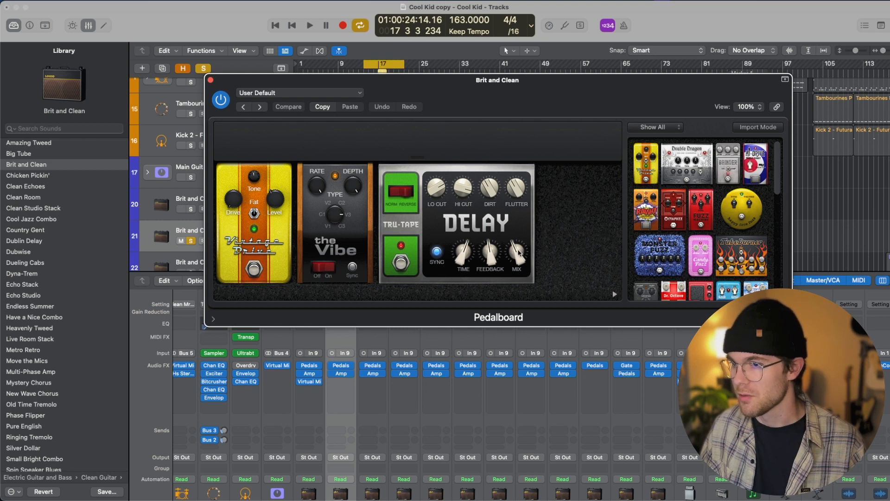
pyautogui.moveTo(463, 187); pyautogui.dragTo(465, 203)
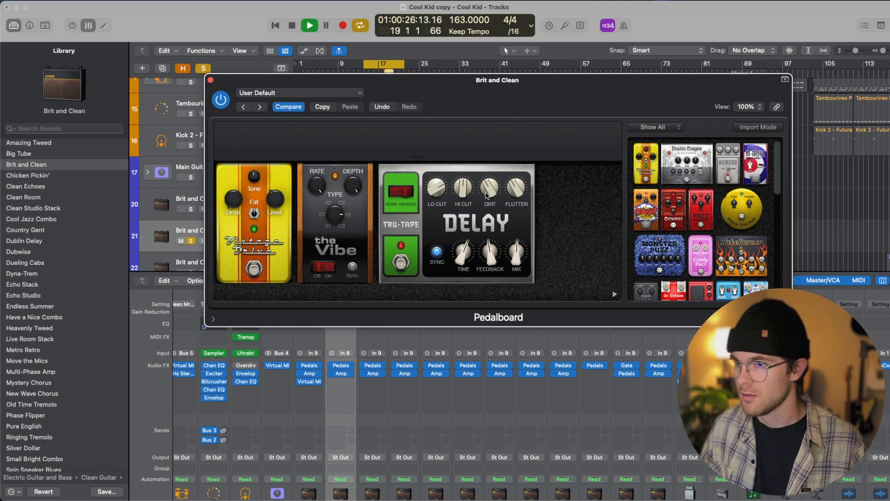
pyautogui.click(466, 255)
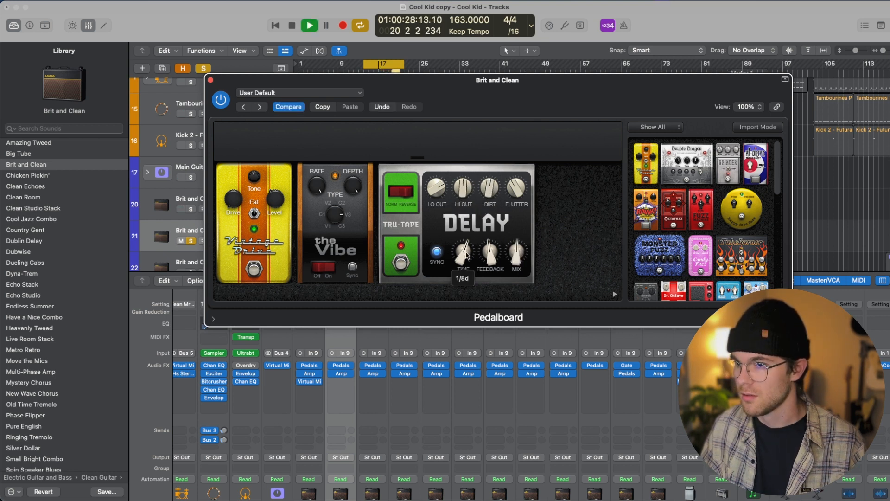
pyautogui.moveTo(492, 258); pyautogui.dragTo(493, 253)
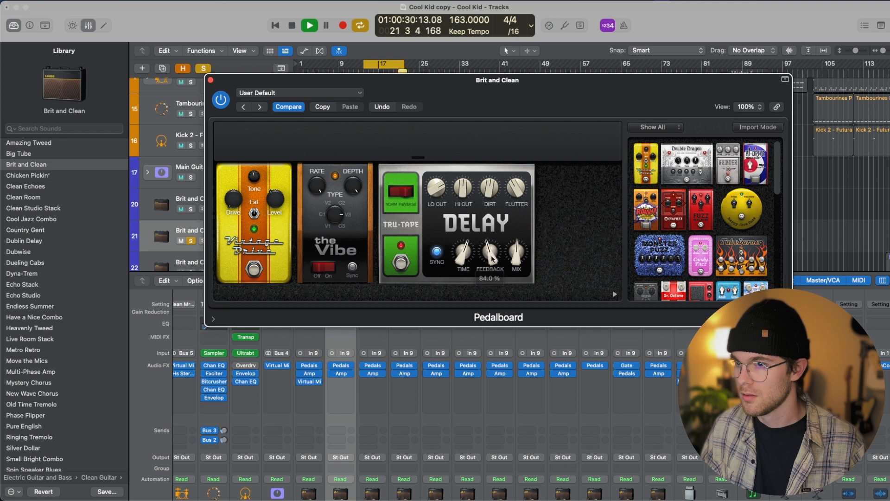
pyautogui.press('space')
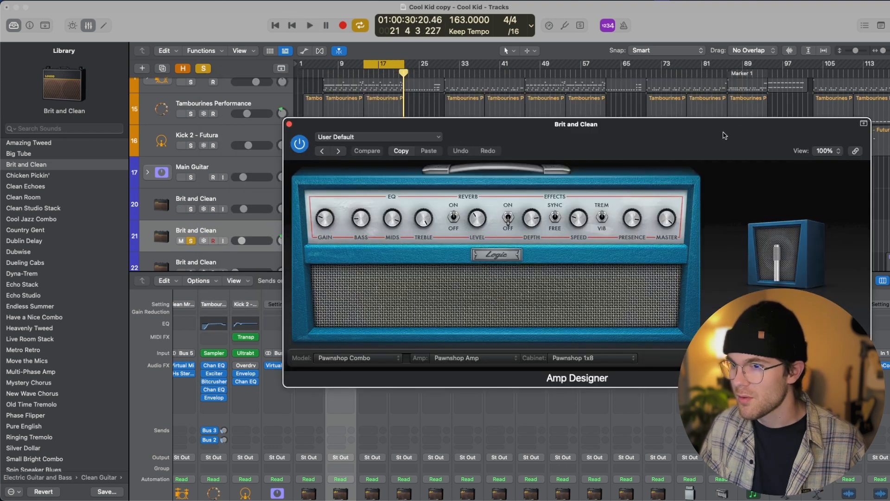
# - Adjust the treble, reverb level, presence and microphone position in track 21's Amp Designer while the guitar plays
pyautogui.moveTo(724, 135); pyautogui.dragTo(632, 122)
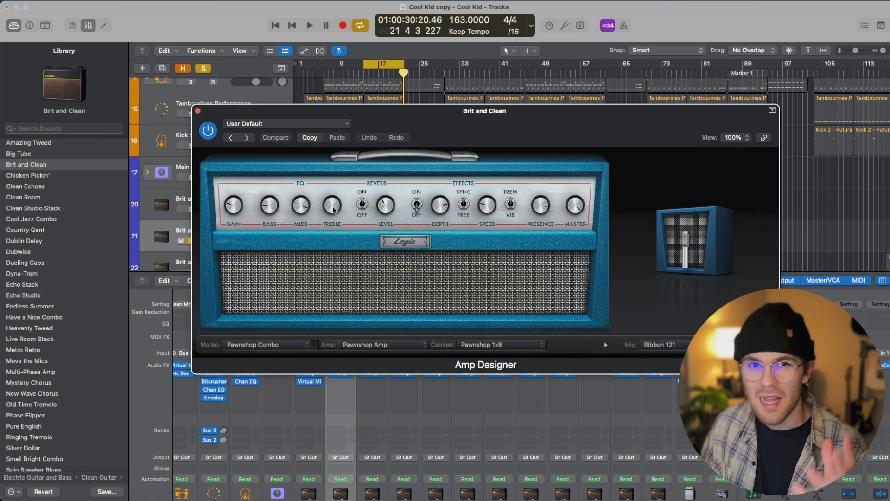
pyautogui.moveTo(658, 301)
pyautogui.press('space')
pyautogui.moveTo(658, 301); pyautogui.dragTo(666, 309)
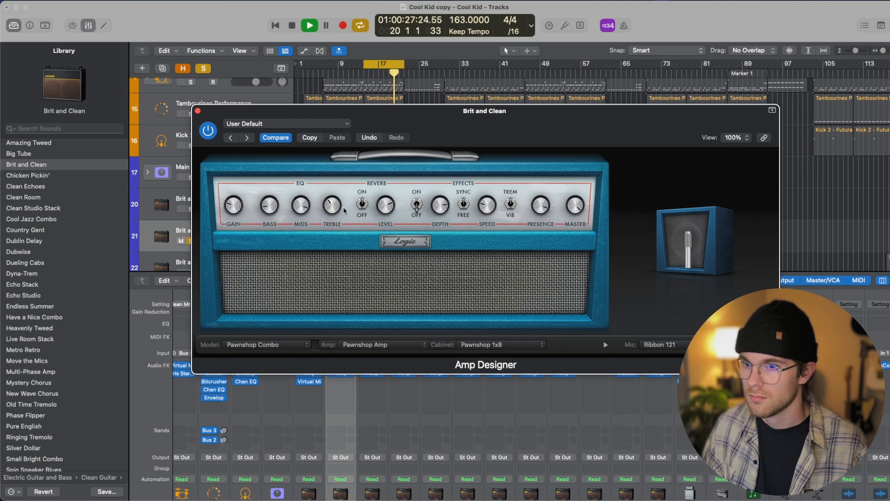
pyautogui.press('space')
pyautogui.click(198, 111)
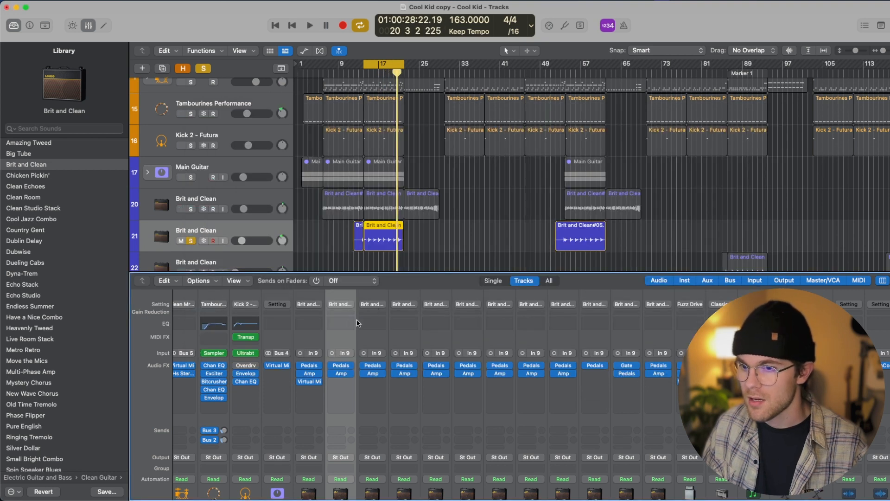
# - Add a Channel EQ after the amp on track 21 and narrow its 1040 Hz band to a Q of 65
pyautogui.click(341, 324)
pyautogui.click(341, 381)
pyautogui.moveTo(516, 145); pyautogui.dragTo(344, 170)
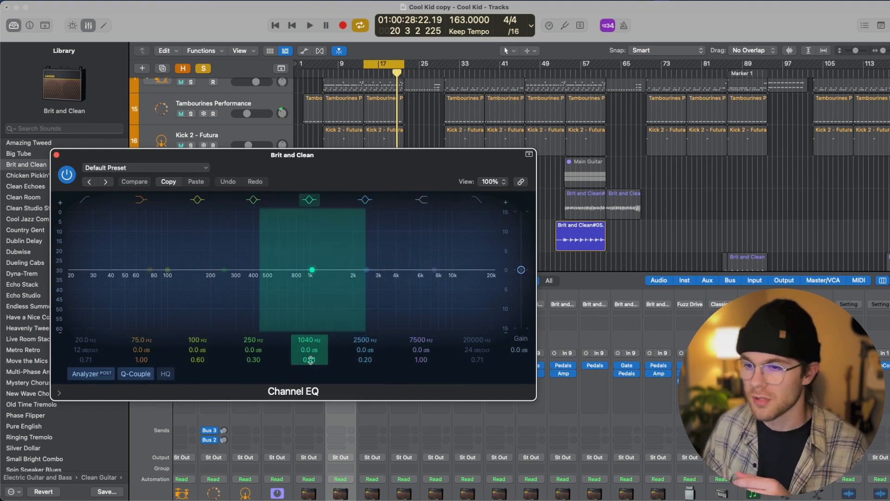
pyautogui.moveTo(309, 359); pyautogui.dragTo(309, 311)
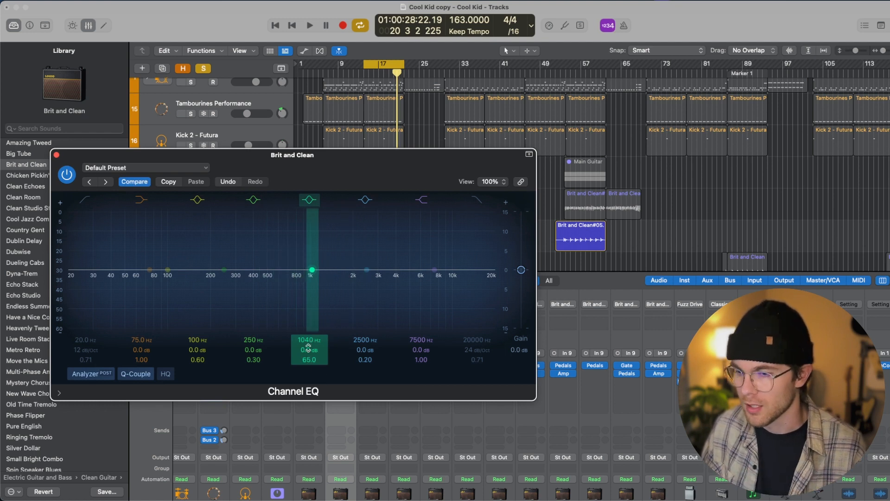
# - Boost the narrow EQ band during playback, sweep it onto the resonance just above 800 Hz and cut it there
pyautogui.press('space')
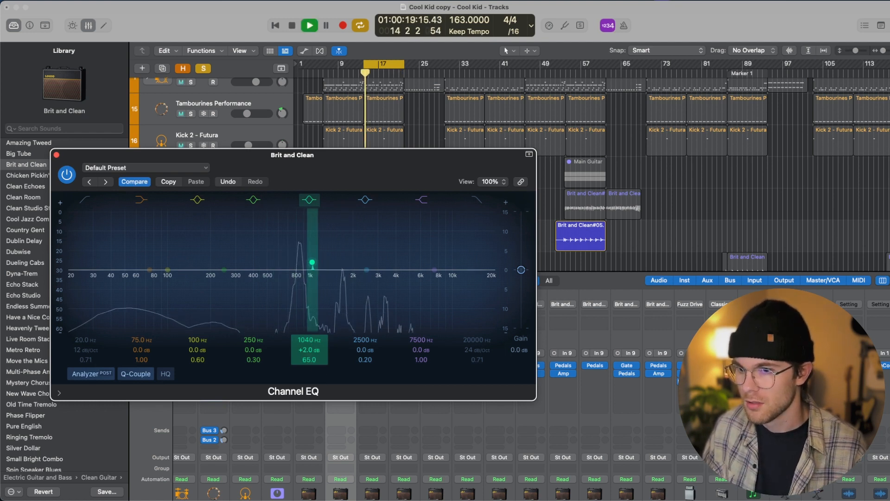
pyautogui.moveTo(309, 348); pyautogui.dragTo(308, 324)
pyautogui.moveTo(312, 224); pyautogui.dragTo(296, 311)
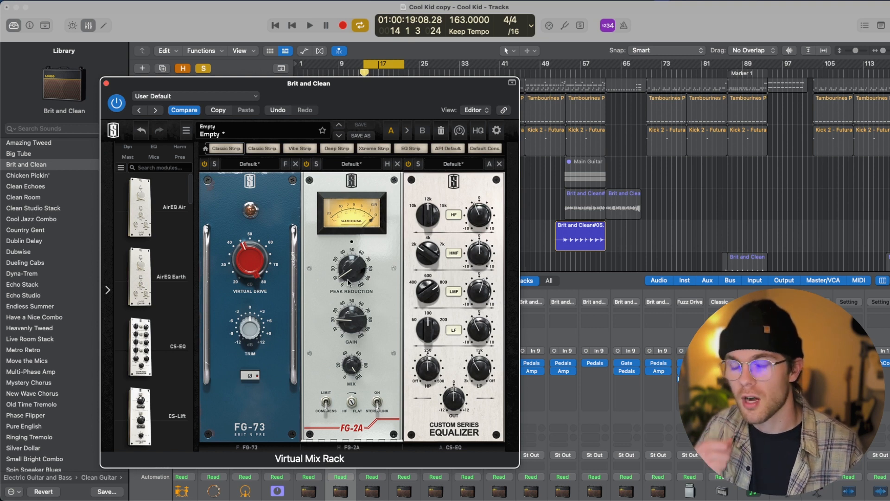
# - Close track 21's Virtual Mix Rack and balance the guitar at about -22 dB against the full mix
pyautogui.click(106, 83)
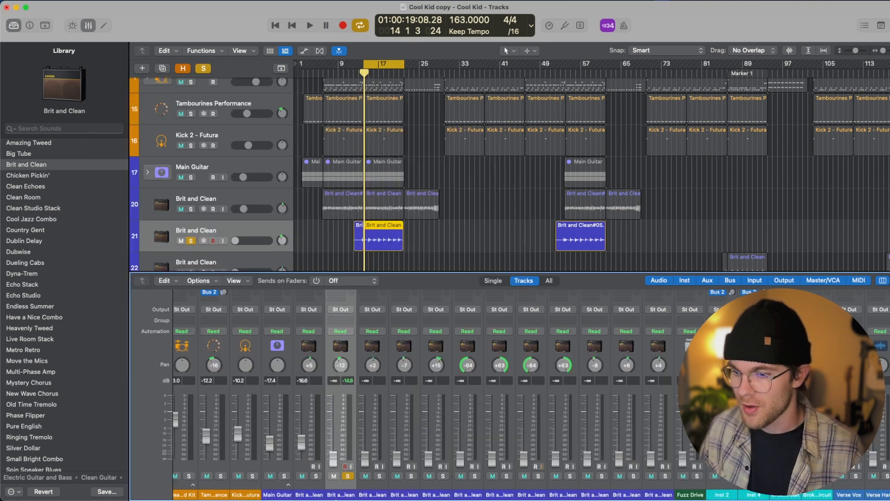
pyautogui.press('space')
pyautogui.moveTo(333, 461); pyautogui.dragTo(333, 444)
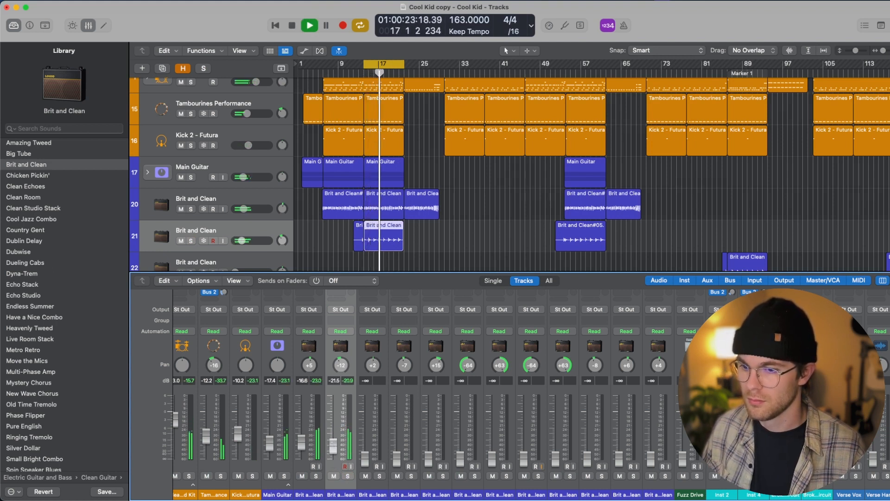
pyautogui.press('space')
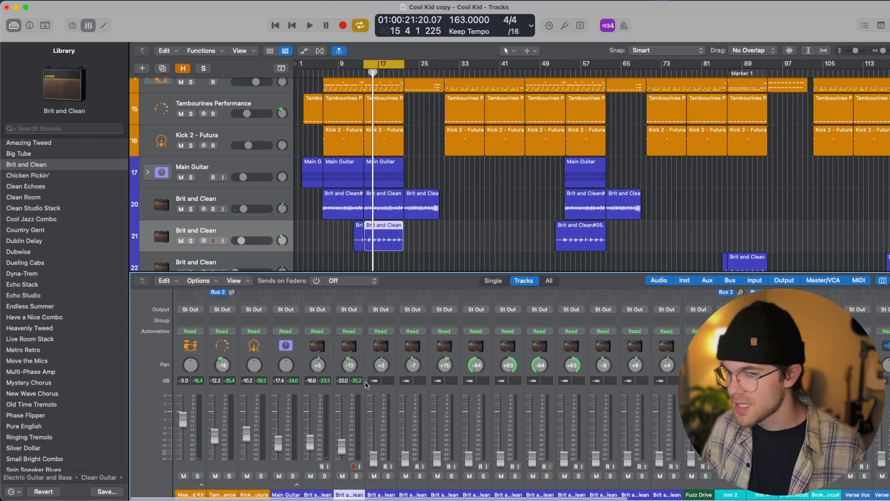
# - Open the send assignment for the Brit and Clean guitar on track 21
pyautogui.scroll(4, 350, 397)
pyautogui.hscroll(10, 350, 394)
pyautogui.scroll(2, 350, 394)
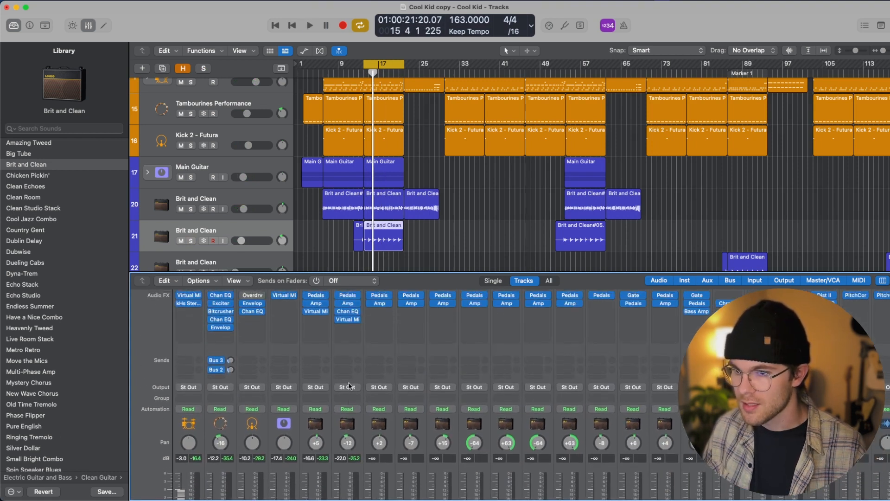
pyautogui.click(345, 365)
# - Set the Prince Hall reverb's output EQ low cut to 12 dB/Oct around 100 Hz and lower its high-cut frequency
pyautogui.click(547, 360)
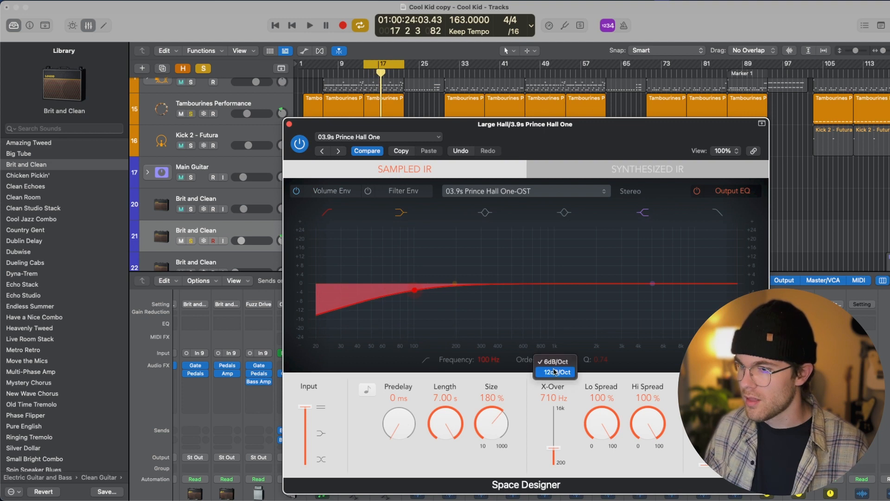
pyautogui.click(547, 373)
pyautogui.moveTo(393, 290); pyautogui.dragTo(413, 279)
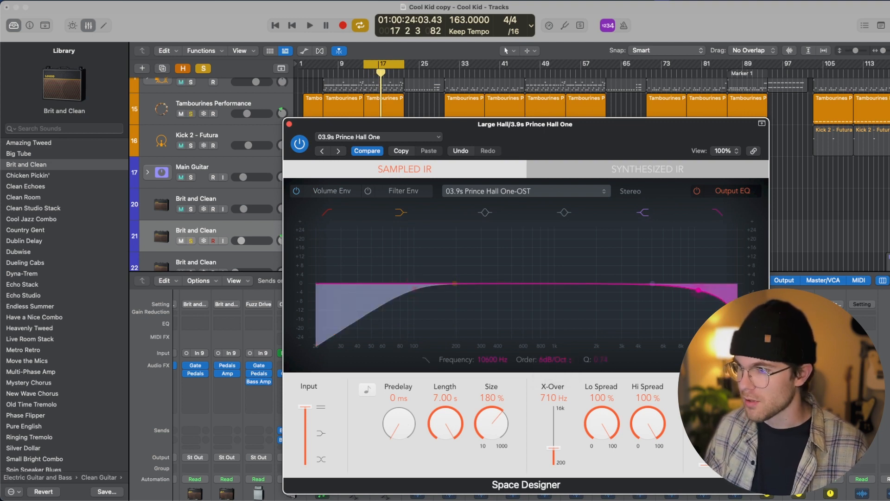
pyautogui.moveTo(698, 290); pyautogui.dragTo(678, 288)
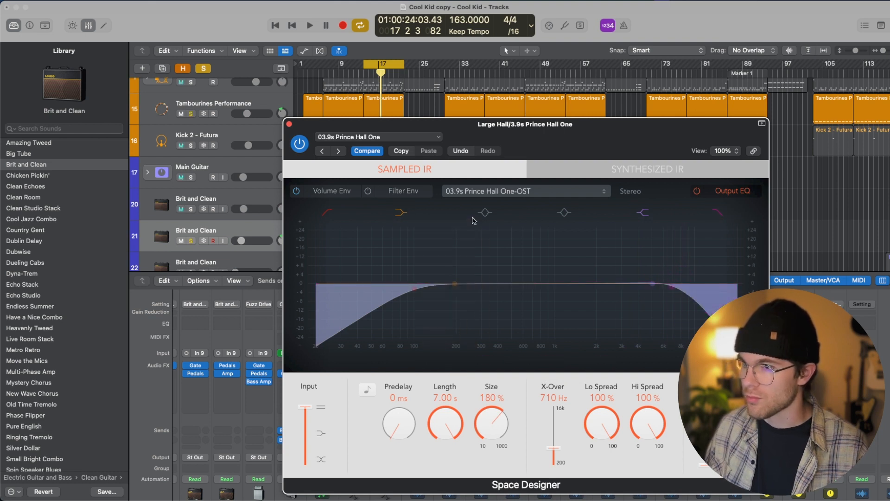
# - Boost the reverb's output EQ around 770 Hz and bypass the output EQ during playback to compare the sound
pyautogui.moveTo(541, 277)
pyautogui.mouseDown()
pyautogui.moveTo(555, 260)
pyautogui.moveTo(537, 277)
pyautogui.mouseUp()
pyautogui.press('space')
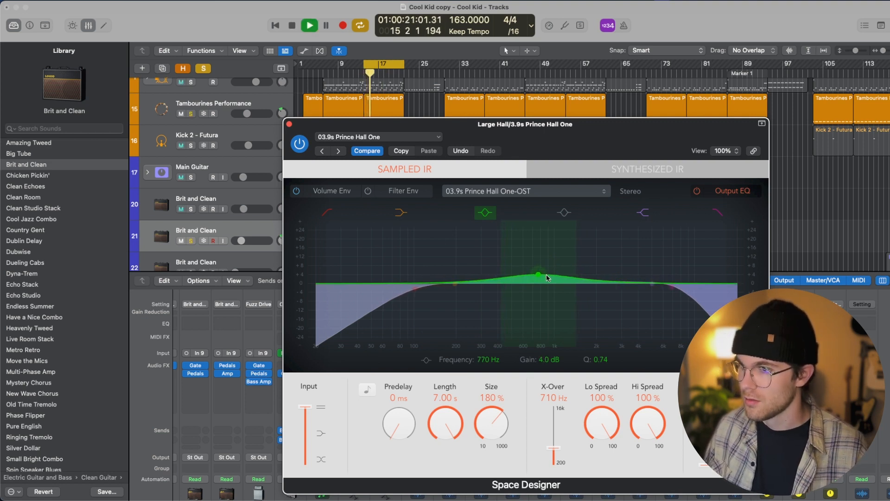
pyautogui.click(695, 191)
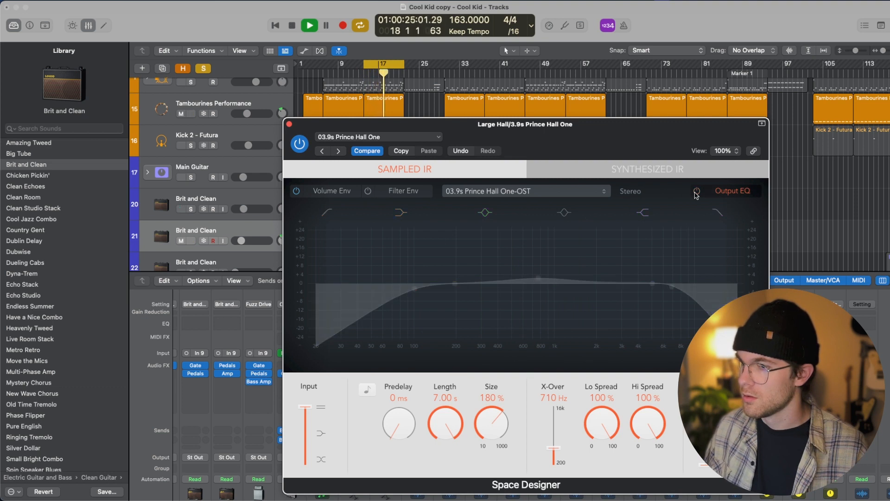
# - Switch the hall reverb's output EQ back on, and audition the soloed Fuzz Drive bass track at about -11.8 dB
pyautogui.click(696, 192)
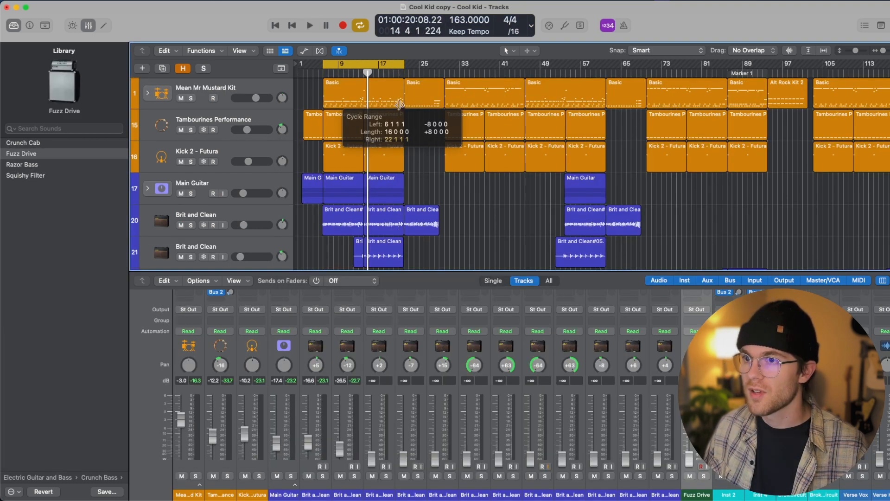
pyautogui.scroll(-10, 358, 126)
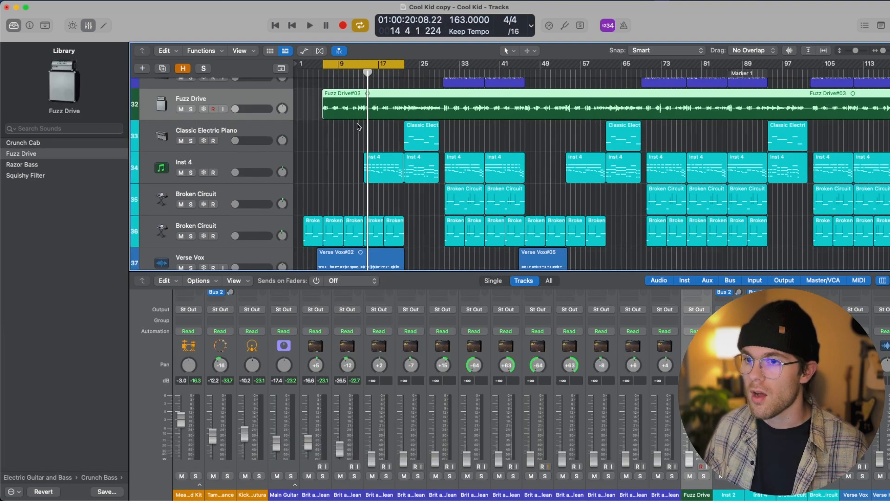
pyautogui.click(191, 108)
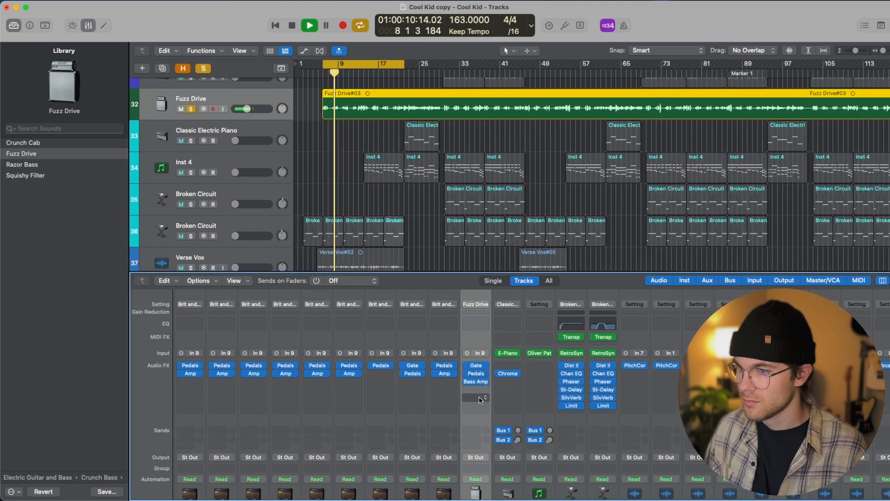
pyautogui.scroll(-10, 480, 400)
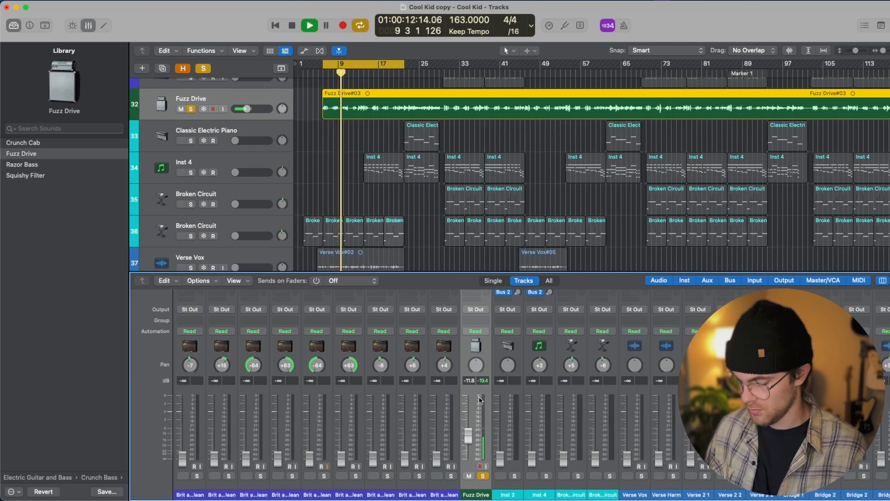
pyautogui.scroll(10, 480, 400)
pyautogui.scroll(-1, 480, 400)
pyautogui.press('space')
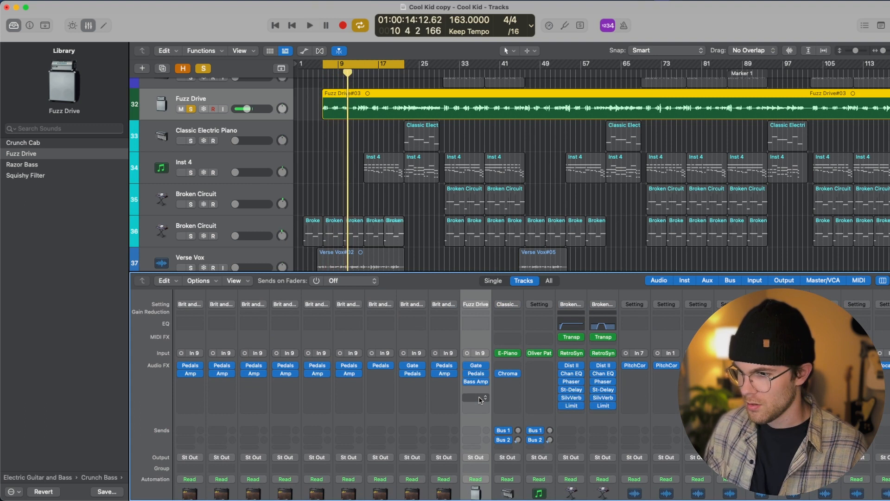
# - Duplicate the Fuzz Drive bass track with its region and remove the Pedalboard and Bass Amp Designer plug-ins from the copy
pyautogui.press('super+d')
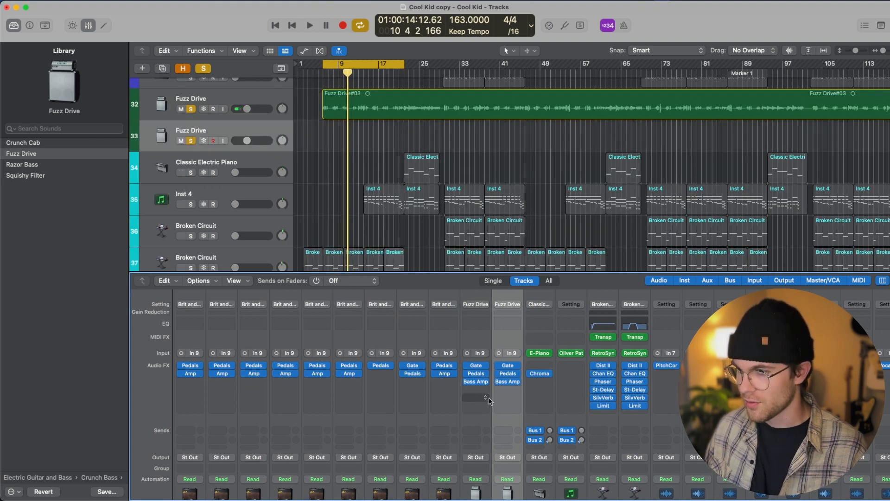
pyautogui.click(513, 374)
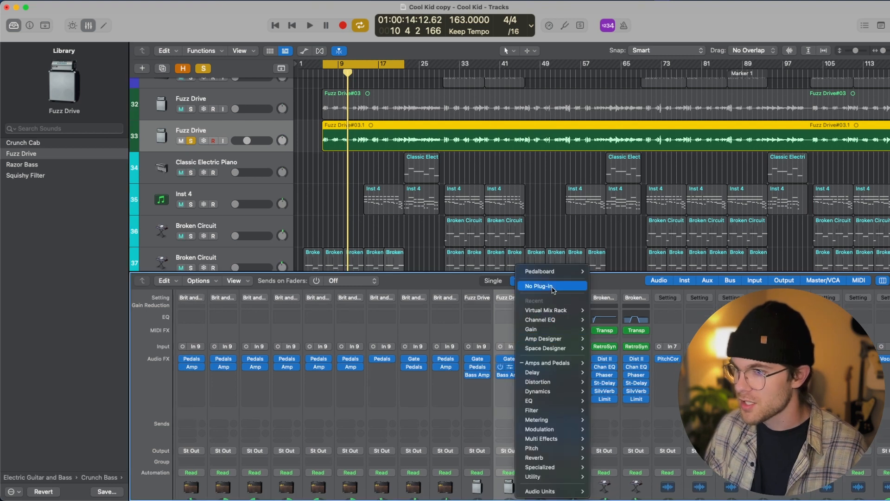
pyautogui.press('Escape')
pyautogui.click(519, 375)
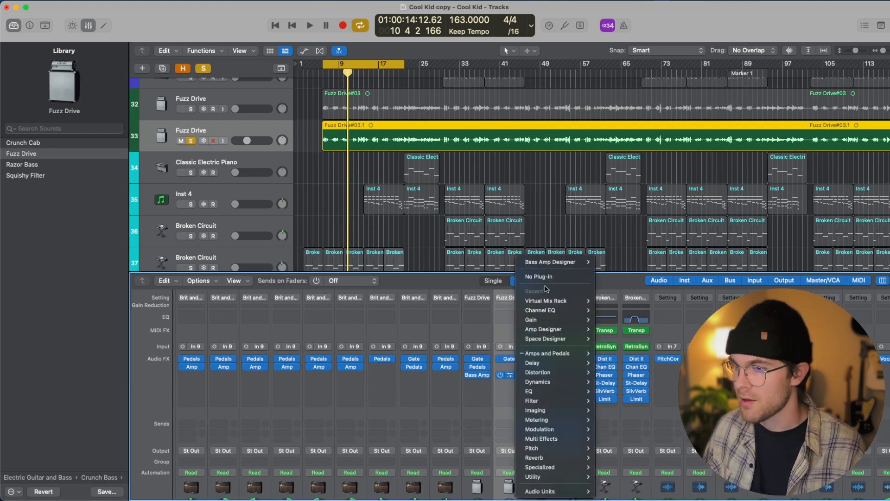
pyautogui.click(505, 394)
# - Pull the duplicate bass fader fully down and solo the original Fuzz Drive track at about -11.4 dB
pyautogui.scroll(-6, 506, 394)
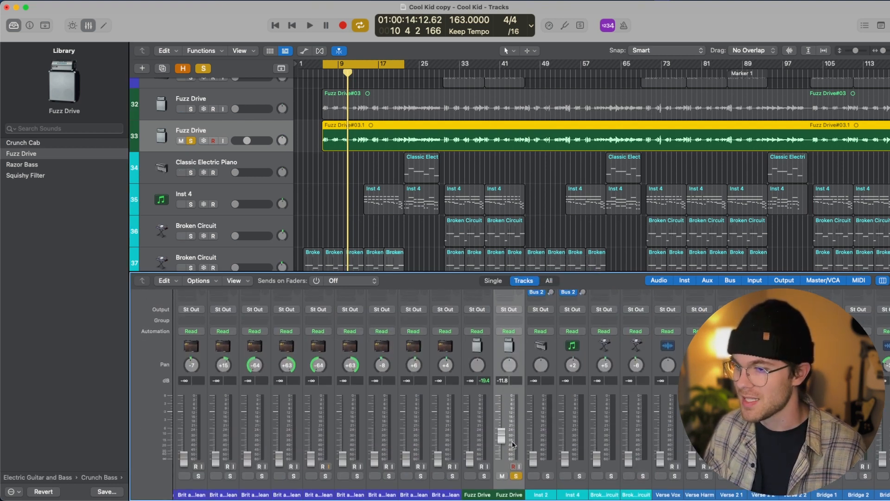
pyautogui.moveTo(502, 437); pyautogui.dragTo(503, 462)
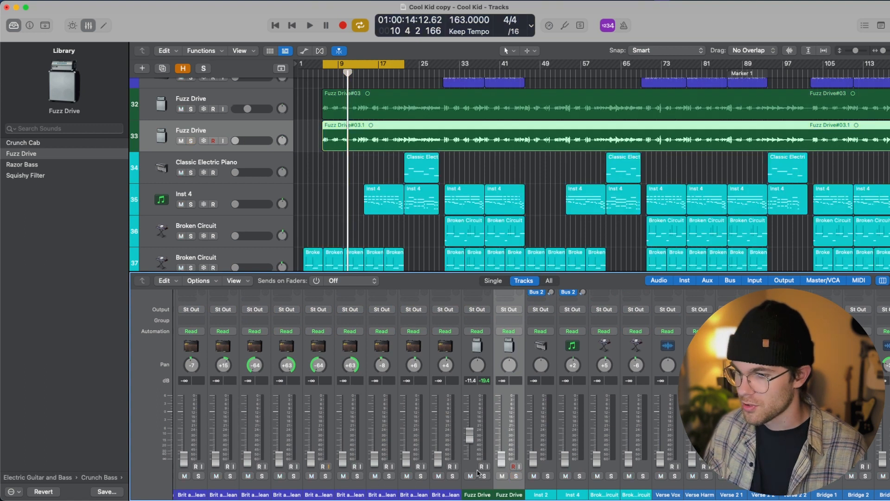
pyautogui.click(483, 475)
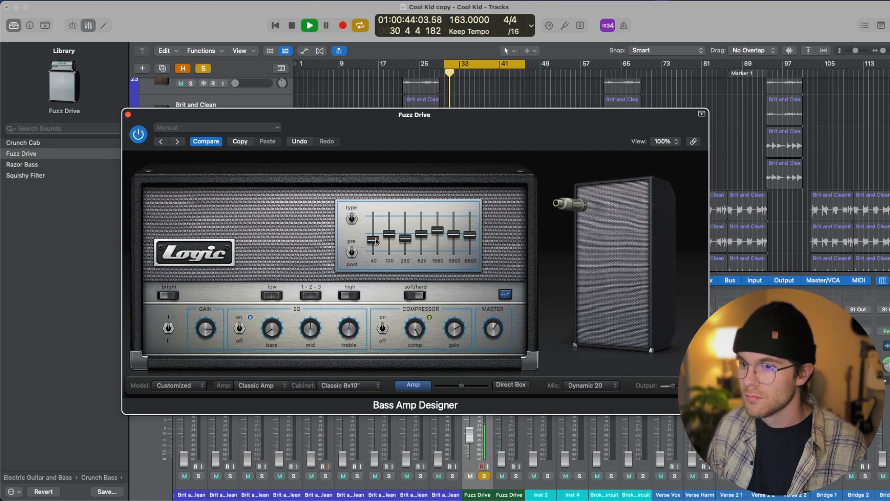
# - Apply a steep low cut at 125 Hz to the original Fuzz Drive track with Channel EQ during playback
pyautogui.press('space')
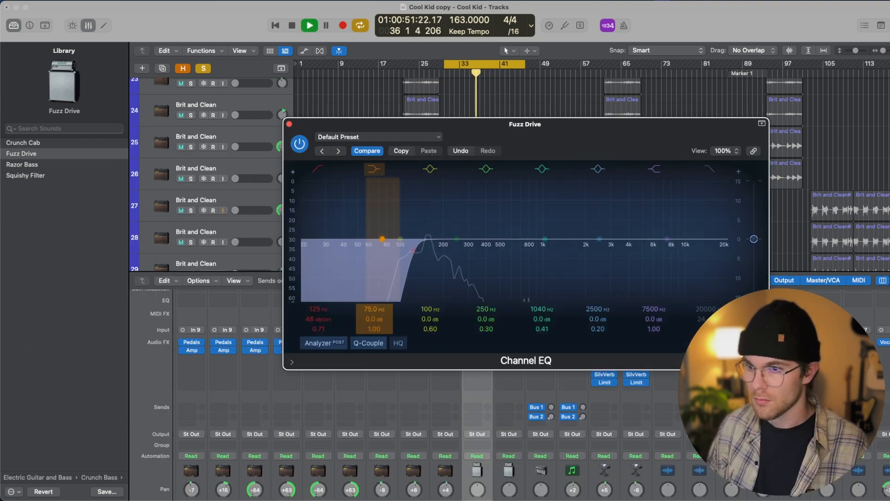
pyautogui.moveTo(326, 324); pyautogui.dragTo(321, 319)
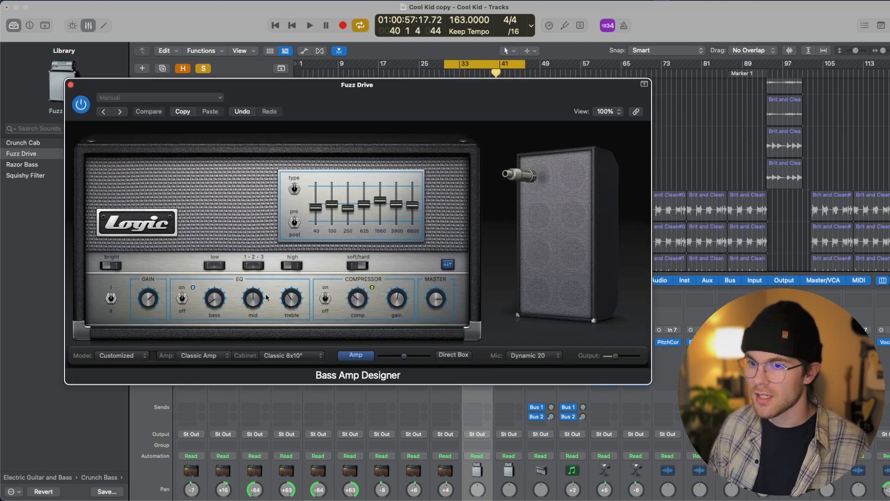
# - Adjust the bass amp's mid slightly and switch the Bass Amp Designer model to Flip-Top Amp
pyautogui.moveTo(260, 302); pyautogui.dragTo(260, 300)
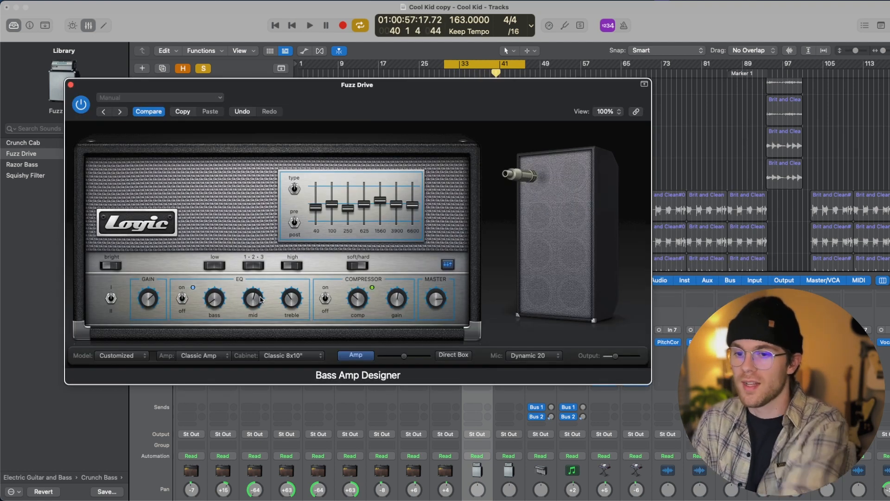
pyautogui.click(130, 356)
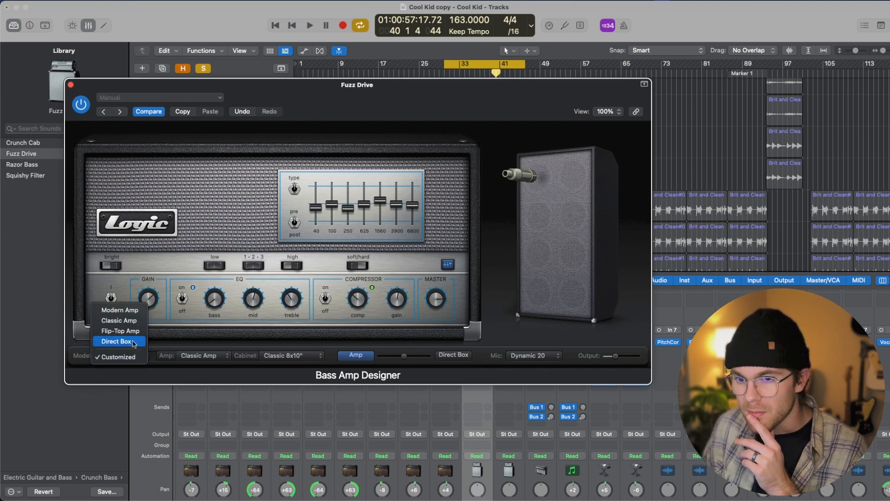
pyautogui.click(120, 330)
pyautogui.press('space')
# - Move the cabinet microphone slightly off-center and adjust the amp's gain, bass and compressor gain while auditioning the bass
pyautogui.moveTo(542, 314)
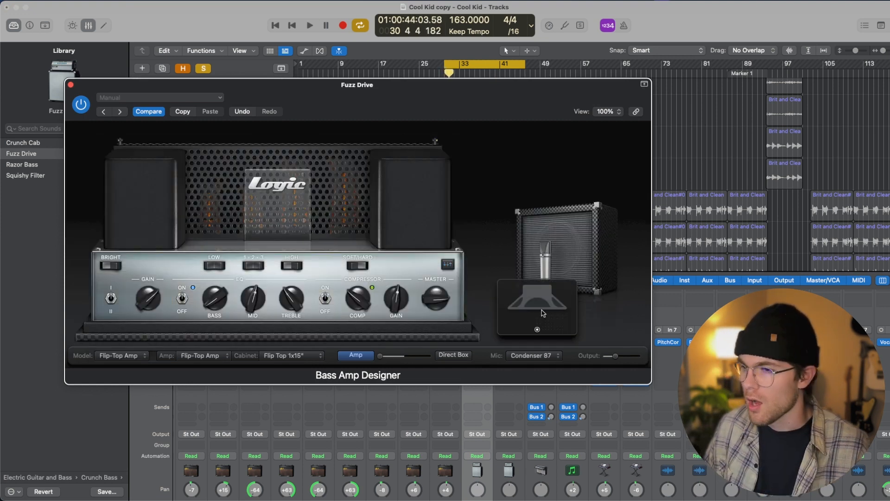
pyautogui.moveTo(538, 331); pyautogui.dragTo(547, 329)
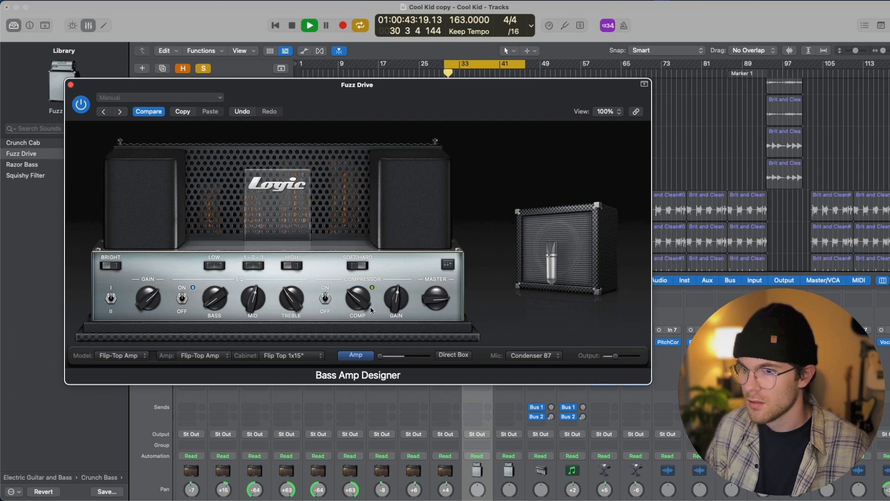
pyautogui.press('space')
pyautogui.moveTo(425, 98); pyautogui.dragTo(482, 87)
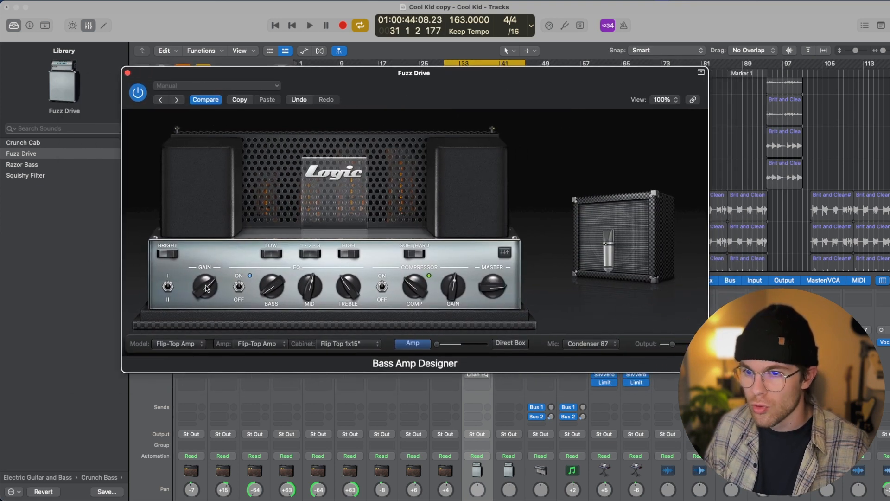
pyautogui.press('space')
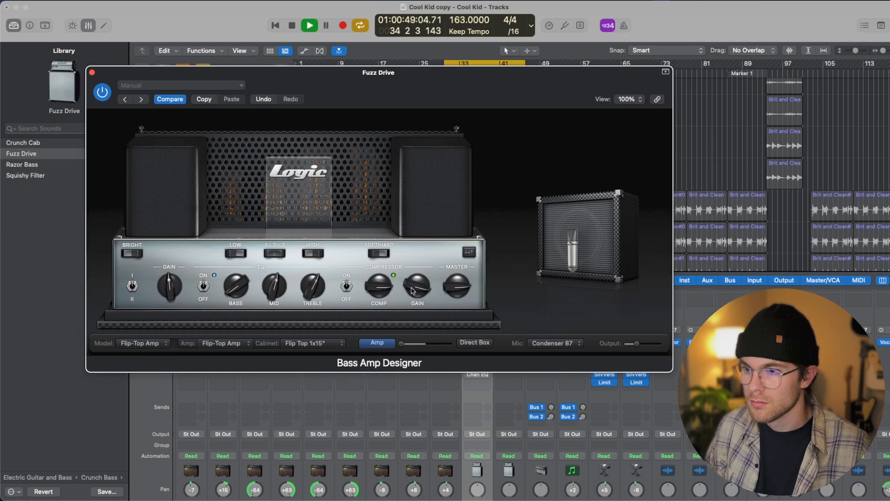
pyautogui.press('space')
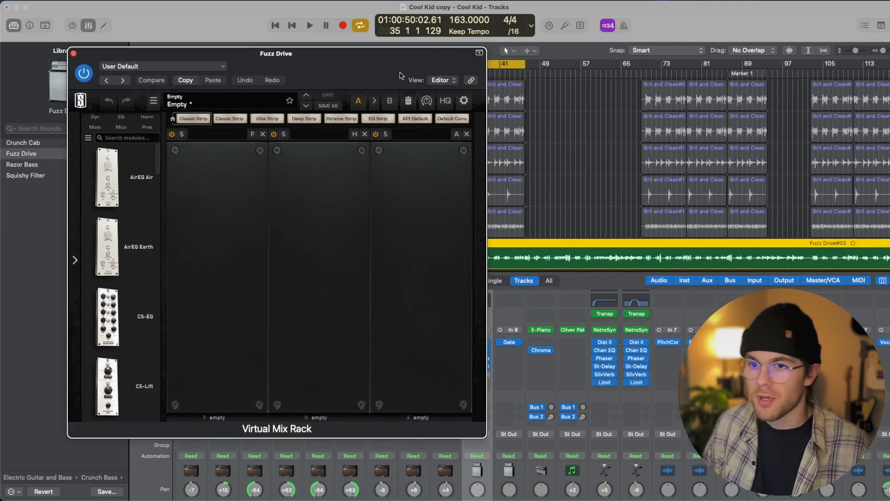
# - Load the FG-116 Vintage compressor into the bass's Virtual Mix Rack with ratio 8 and output at about -16.3 dB
pyautogui.click(94, 117)
pyautogui.moveTo(108, 264); pyautogui.dragTo(289, 301)
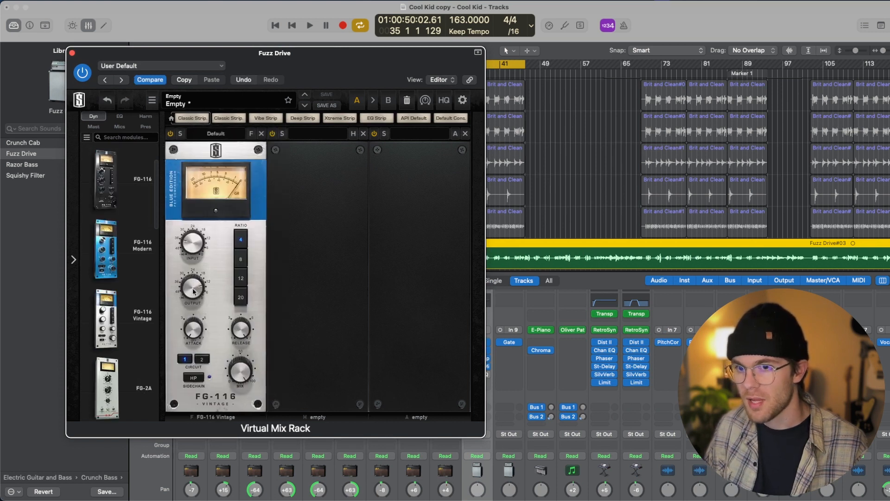
pyautogui.click(240, 258)
pyautogui.moveTo(194, 290); pyautogui.dragTo(194, 282)
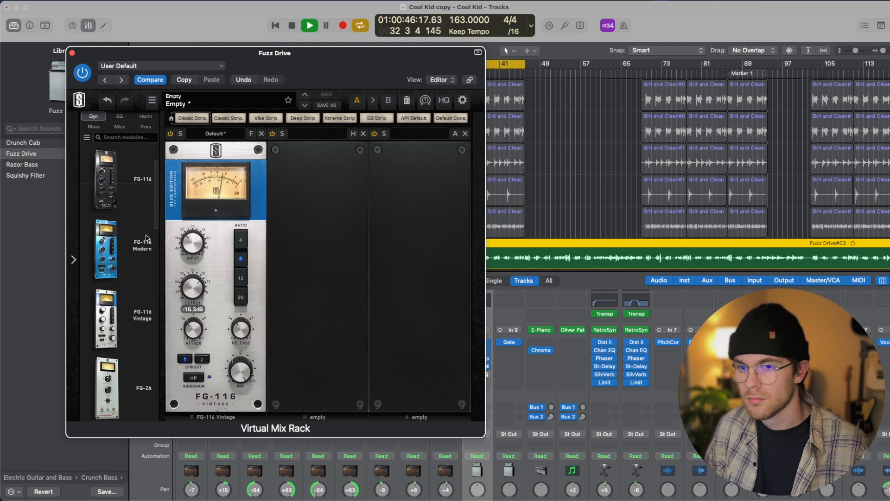
pyautogui.click(72, 53)
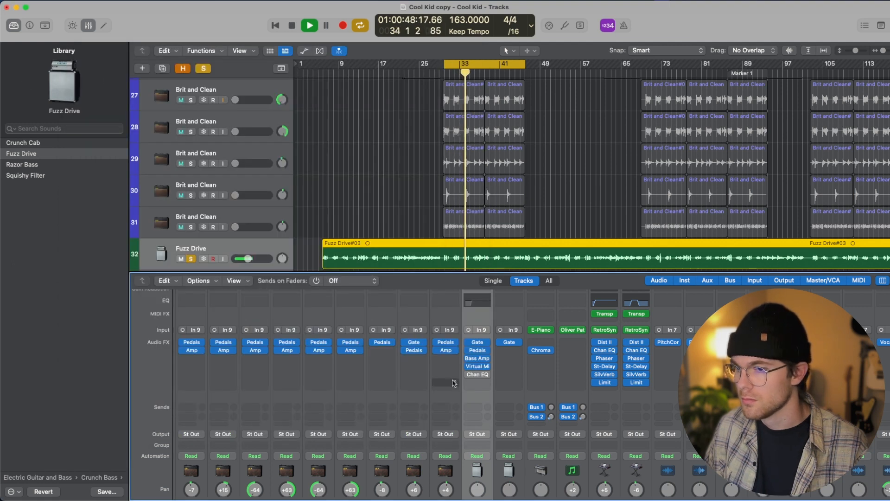
pyautogui.press('space')
# - Add the FG-N EQ after the compressor, with Drive enabled and line gain at about 20.1 dB
pyautogui.click(477, 366)
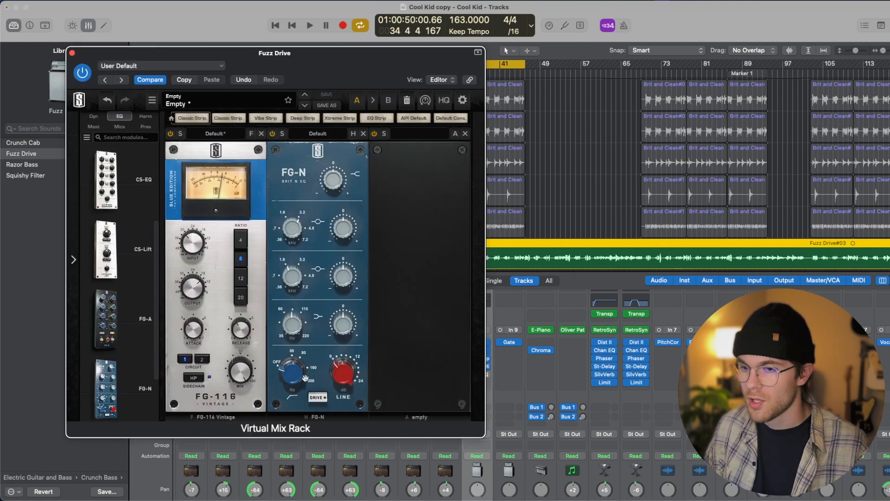
pyautogui.press('space')
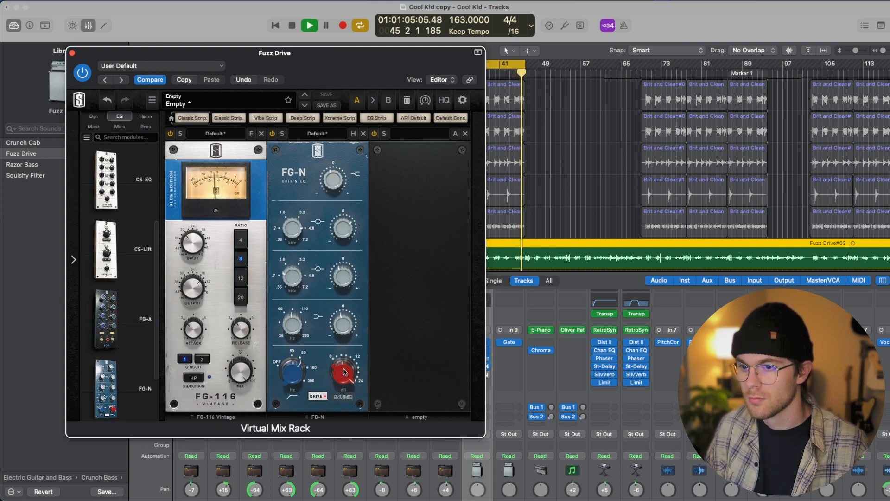
pyautogui.moveTo(345, 374); pyautogui.dragTo(345, 388)
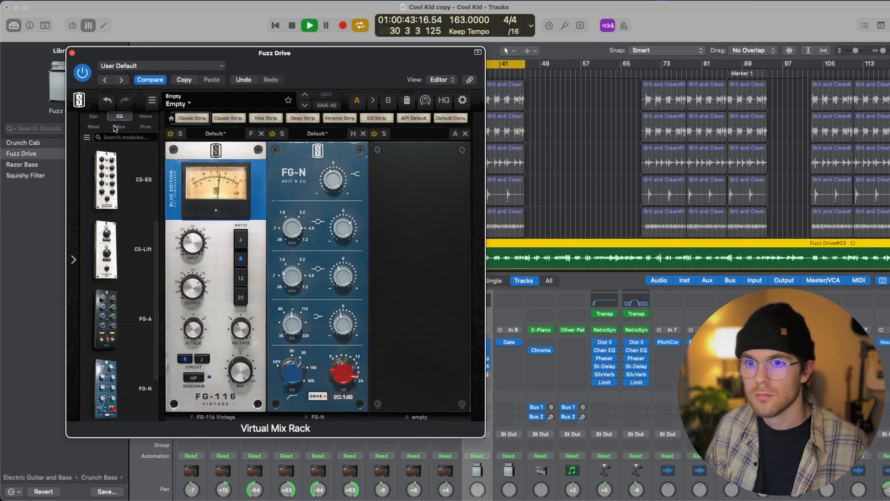
# - Insert the FG-73 preamp ahead of the FG-116 compressor and raise its Virtual Drive during playback
pyautogui.click(146, 116)
pyautogui.press('space')
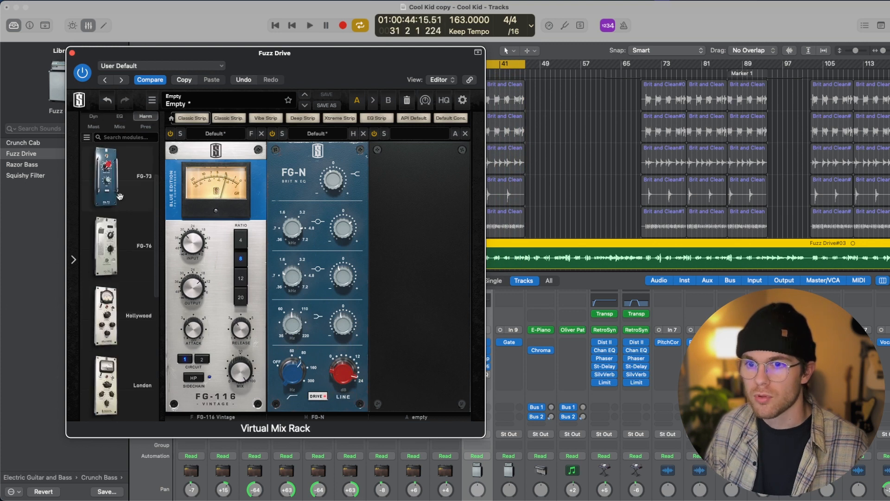
pyautogui.moveTo(120, 197); pyautogui.dragTo(198, 207)
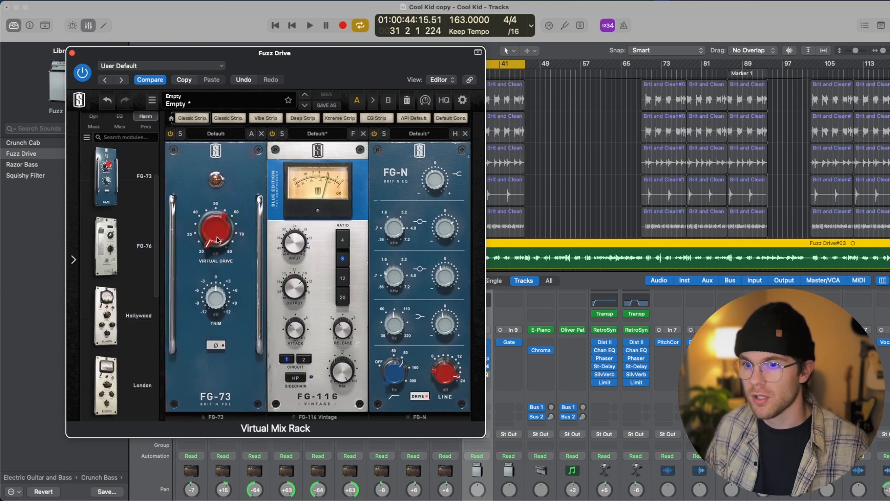
pyautogui.press('space')
pyautogui.moveTo(218, 240); pyautogui.dragTo(229, 187)
pyautogui.moveTo(215, 226); pyautogui.dragTo(217, 216)
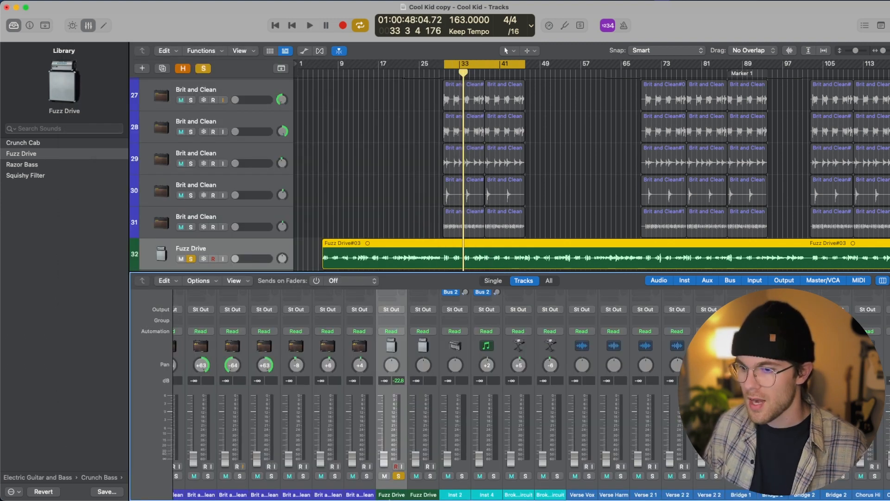
# - Switch the solo from the original bass to its duplicate on track 33 and raise the duplicate's fader to about -3.8 dB
pyautogui.click(398, 475)
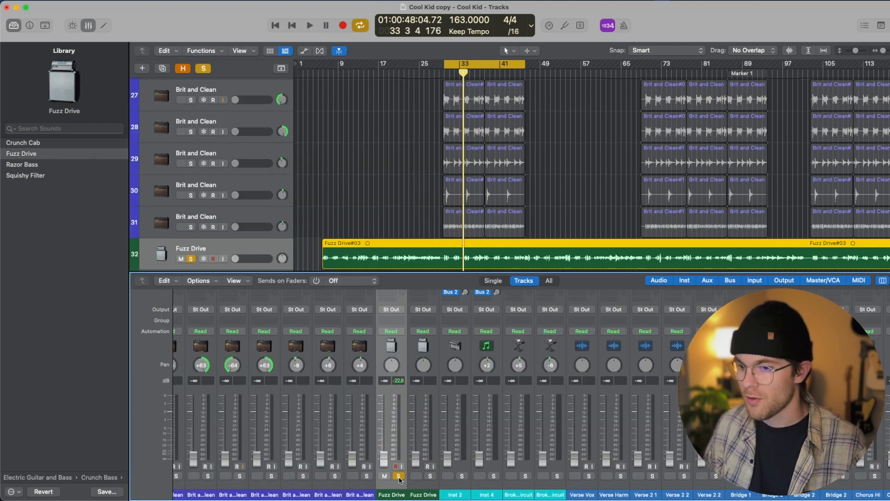
pyautogui.click(430, 475)
pyautogui.moveTo(421, 465); pyautogui.dragTo(421, 429)
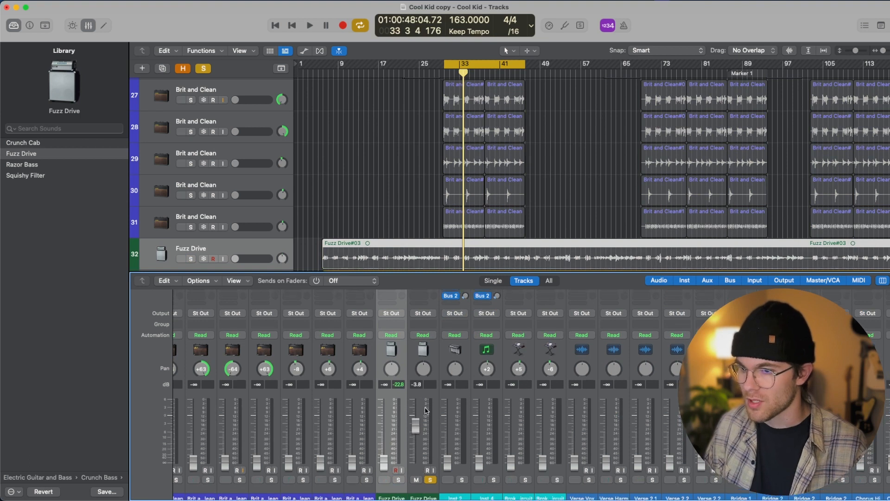
pyautogui.scroll(5, 437, 329)
pyautogui.click(429, 323)
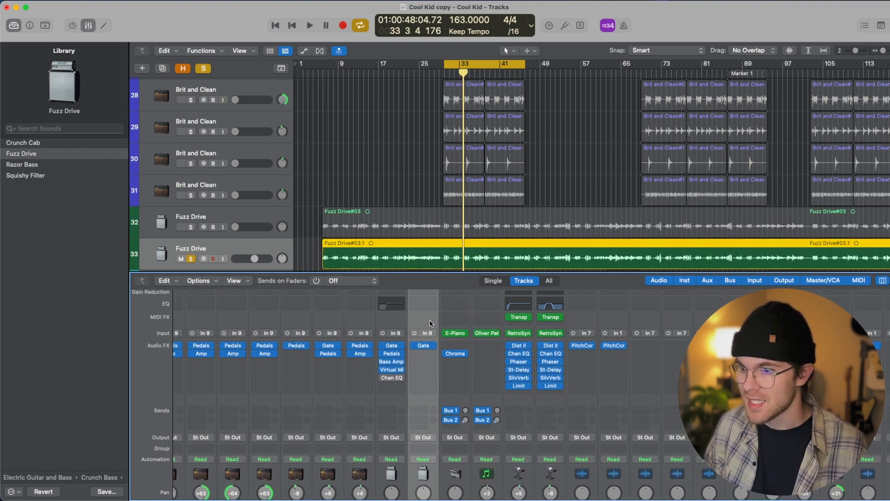
# - Set up Bass Amp Designer with the Direct Box model on the duplicate bass, raising Boost and enabling HF Cut
pyautogui.click(393, 356)
pyautogui.click(340, 394)
pyautogui.click(341, 406)
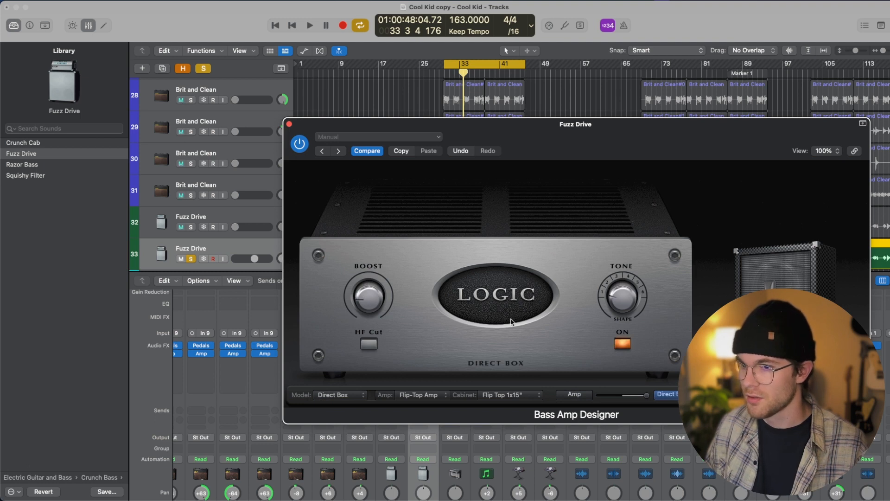
pyautogui.moveTo(632, 160); pyautogui.dragTo(393, 138)
pyautogui.press('space')
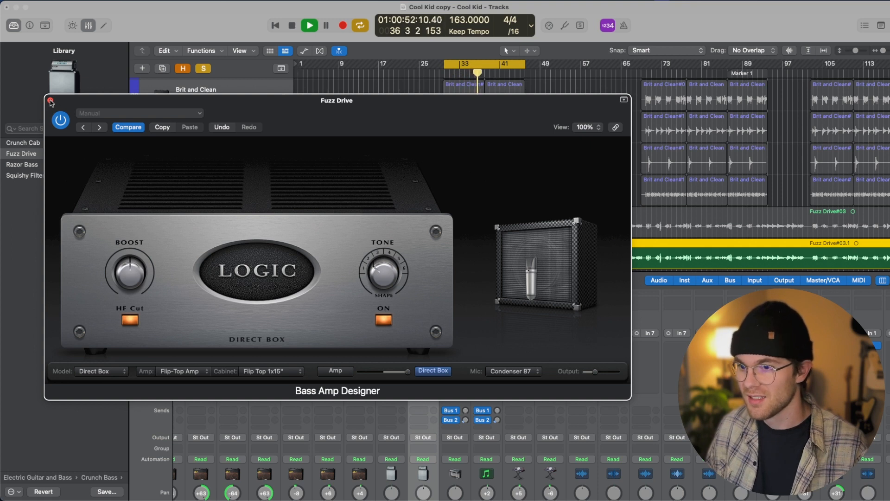
# - Dial in the duplicate bass's Virtual Mix Rack during playback: FG-73 into FG-116, ratio 8, attack and release at 7
pyautogui.press('space')
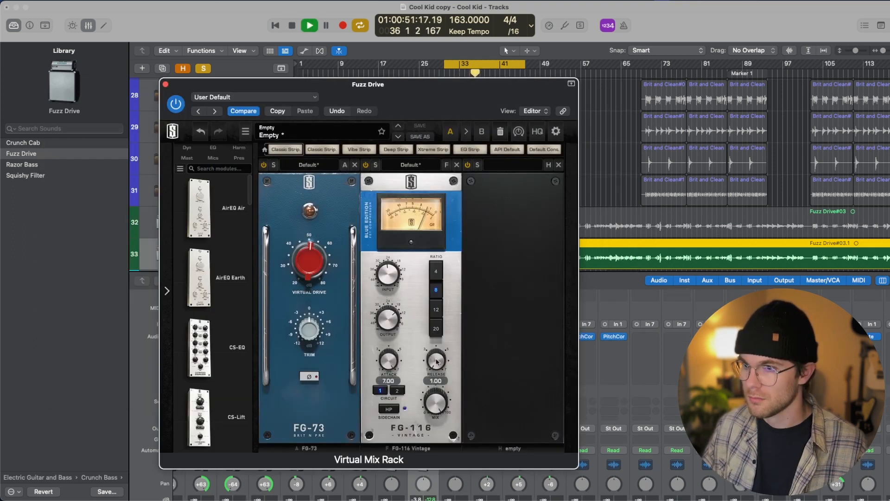
pyautogui.press('space')
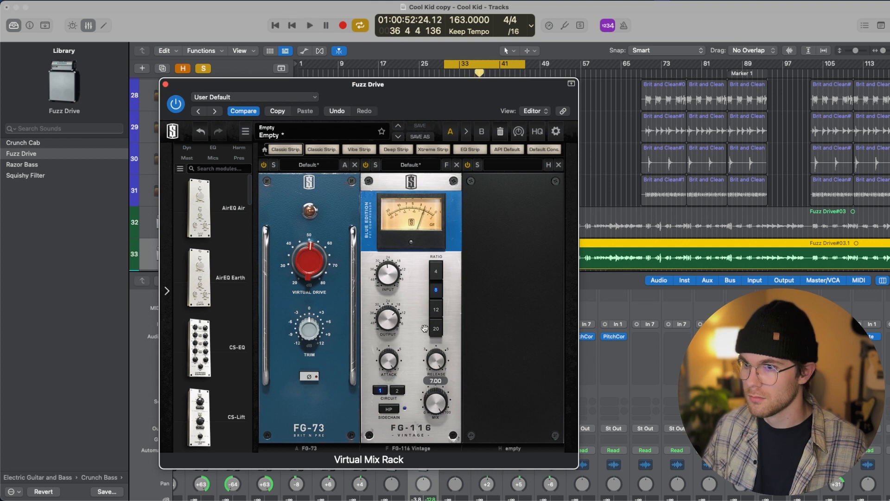
pyautogui.press('space')
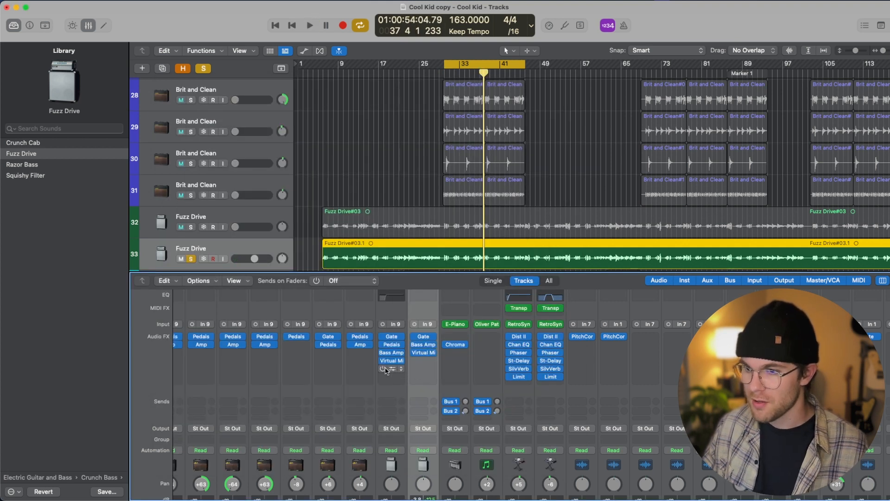
# - Open the original bass's Channel EQ with the 125 Hz, 36 dB/Oct low cut and switch it on
pyautogui.scroll(2, 388, 371)
pyautogui.scroll(-2, 389, 371)
pyautogui.click(390, 375)
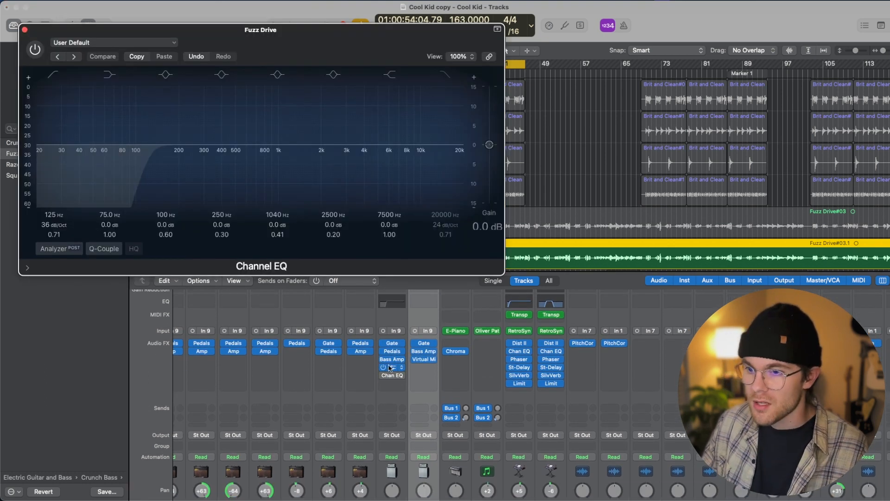
pyautogui.click(383, 376)
# - Solo the original bass alongside its duplicate and raise the original's fader to about -1.5 dB
pyautogui.scroll(-10, 387, 394)
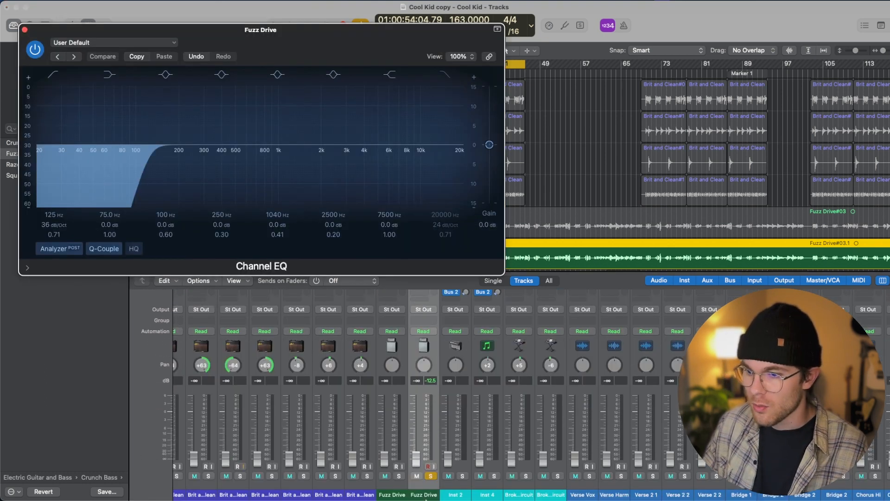
pyautogui.click(398, 475)
pyautogui.moveTo(384, 459); pyautogui.dragTo(385, 438)
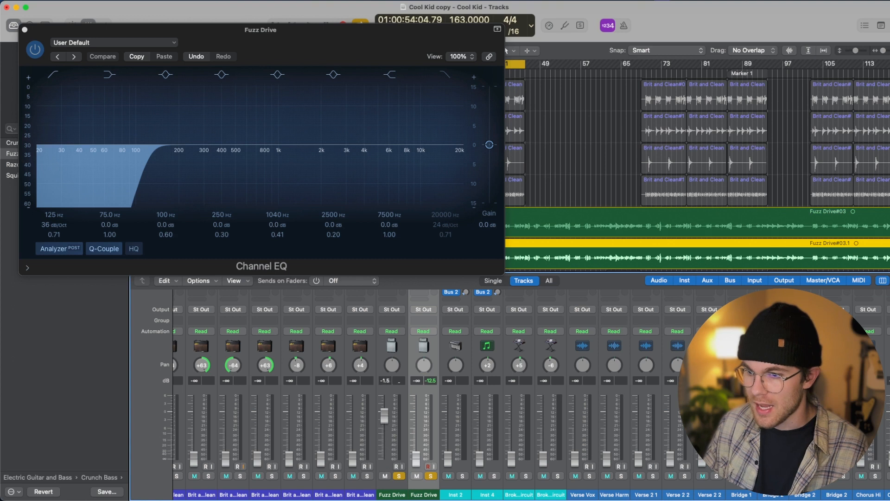
pyautogui.click(394, 427)
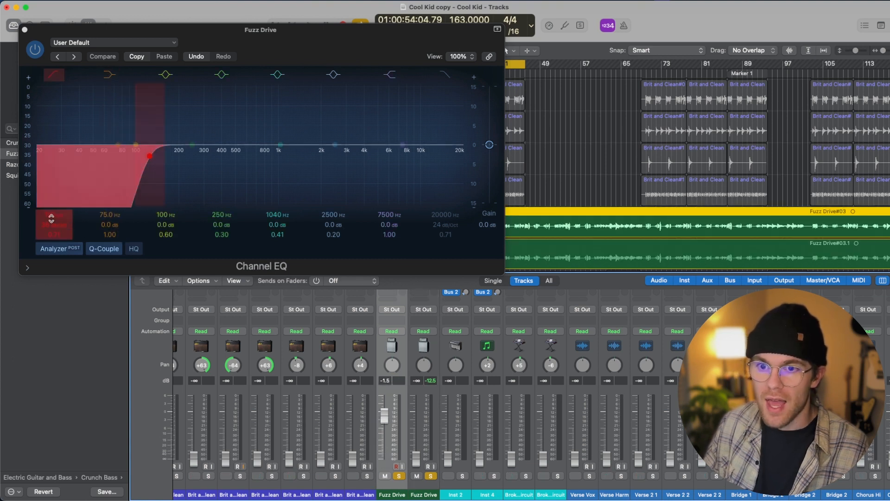
# - Add a Channel EQ after the Virtual Mix Rack on the duplicate bass with a 125 Hz, 24 dB/Oct high cut
pyautogui.click(25, 29)
pyautogui.scroll(10, 393, 394)
pyautogui.click(392, 393)
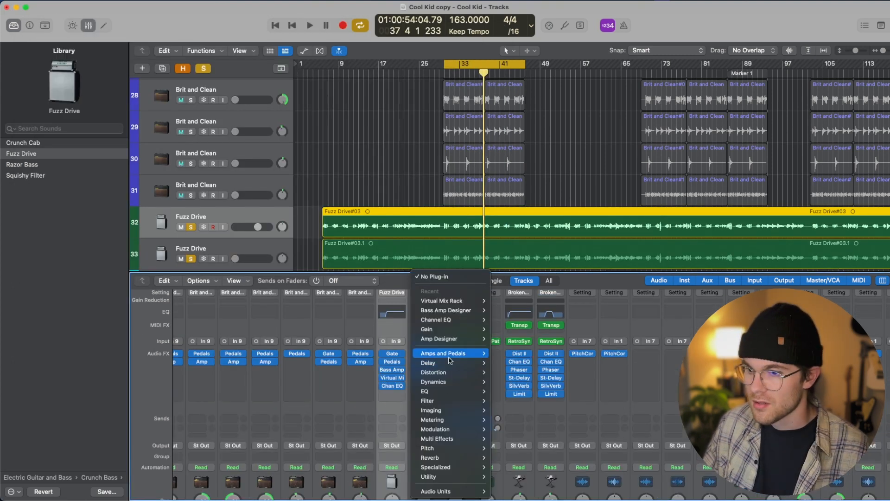
pyautogui.moveTo(457, 394)
pyautogui.click(499, 392)
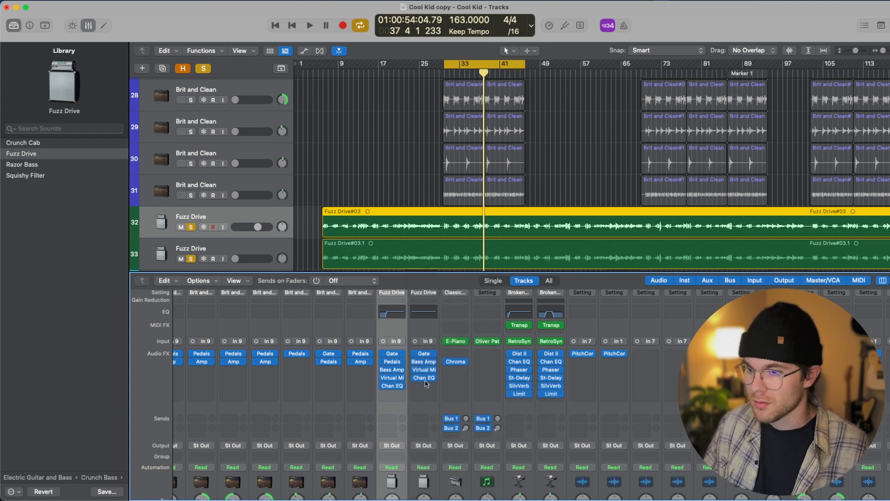
pyautogui.click(424, 378)
pyautogui.moveTo(452, 278); pyautogui.dragTo(452, 343)
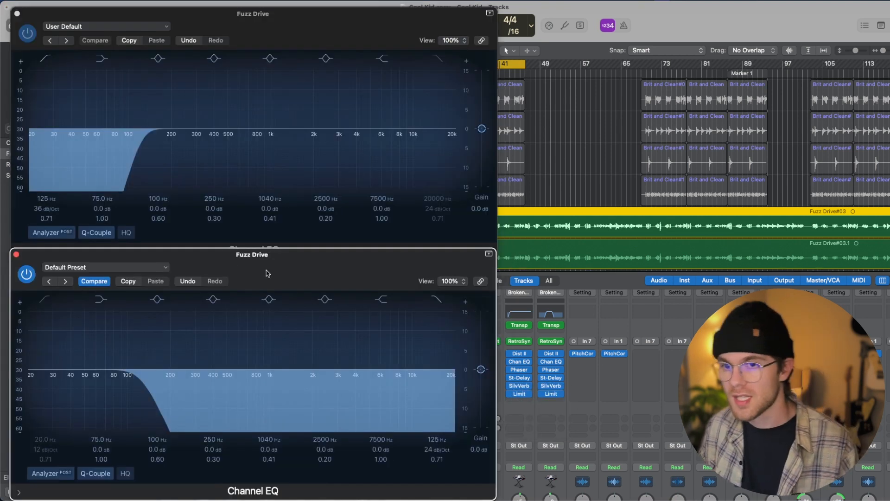
# - Compare the two bass layers' Channel EQs and enable the low-cut band on the duplicate's EQ
pyautogui.click(301, 40)
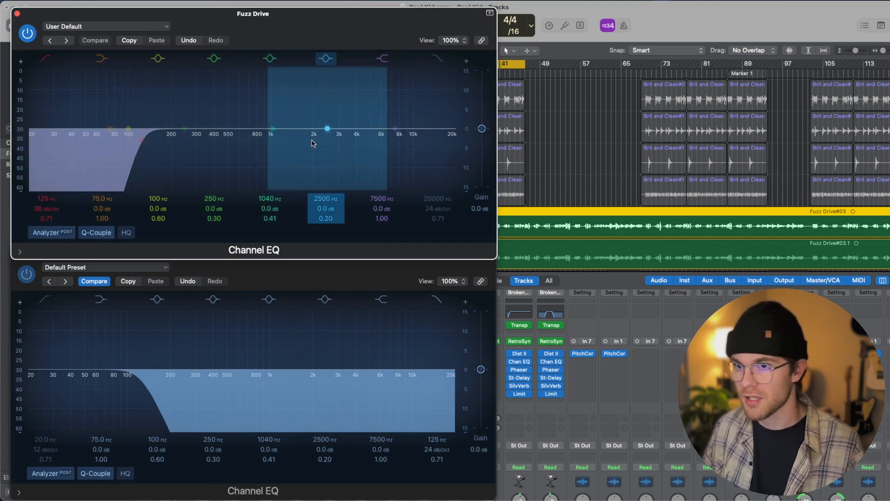
pyautogui.click(145, 391)
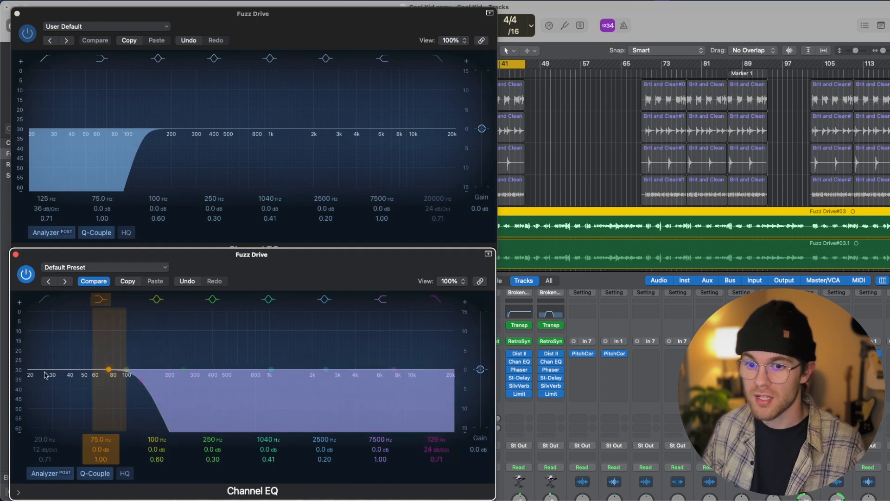
pyautogui.click(45, 300)
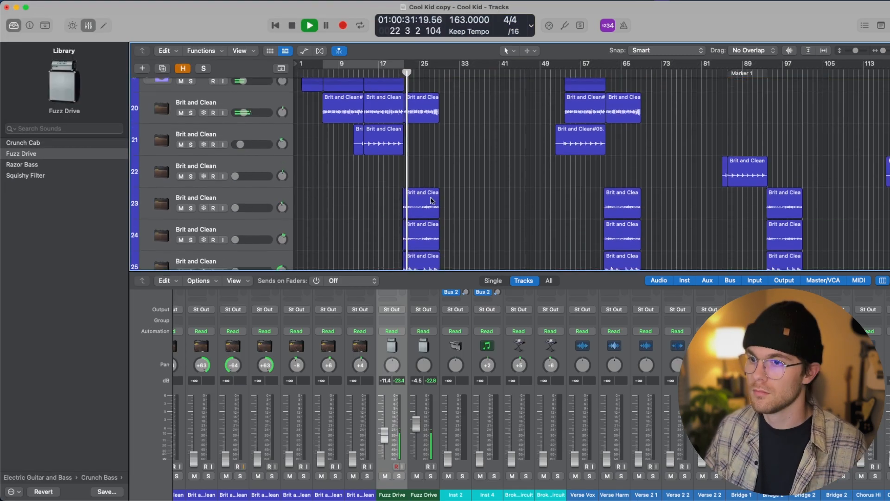
# - Set the cycle range over the section from bar 22 to bar 30
pyautogui.scroll(-1, 431, 200)
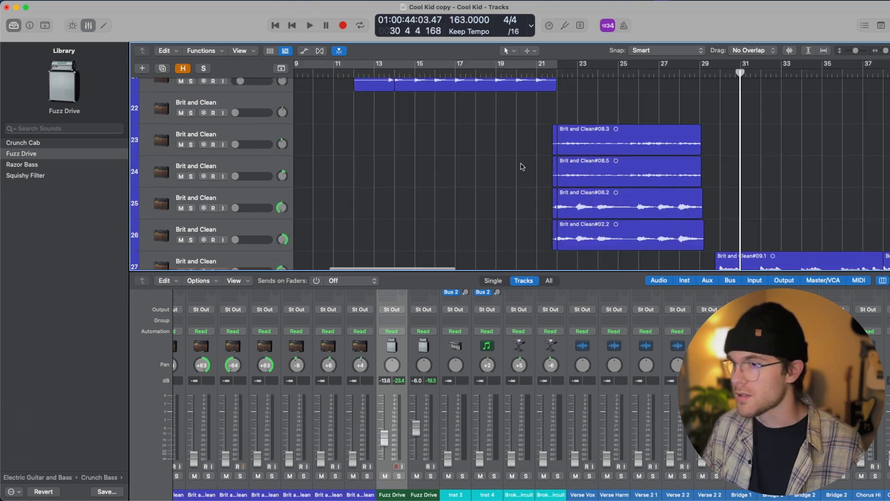
pyautogui.scroll(8, 523, 167)
pyautogui.hscroll(4, 522, 167)
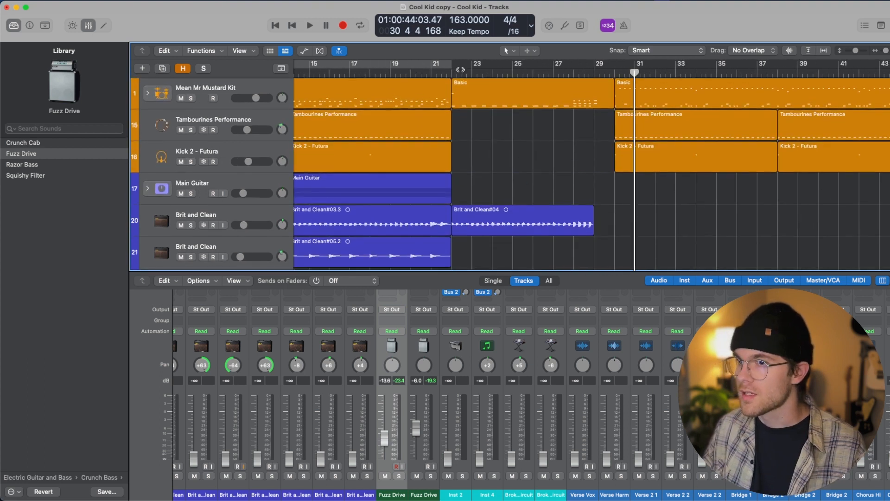
pyautogui.moveTo(452, 65); pyautogui.dragTo(596, 101)
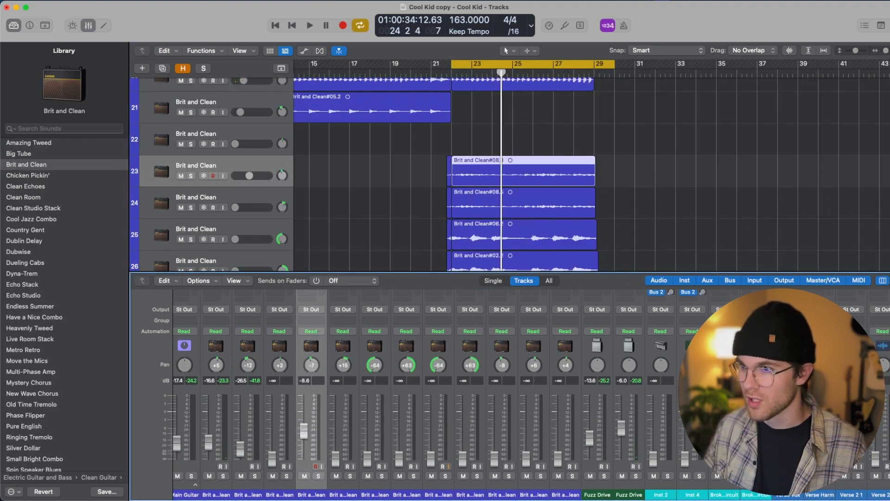
# - Solo the Brit and Clean guitar on track 23 and lower its fader to about -13.6 dB during playback
pyautogui.press('s')
pyautogui.scroll(5, 305, 391)
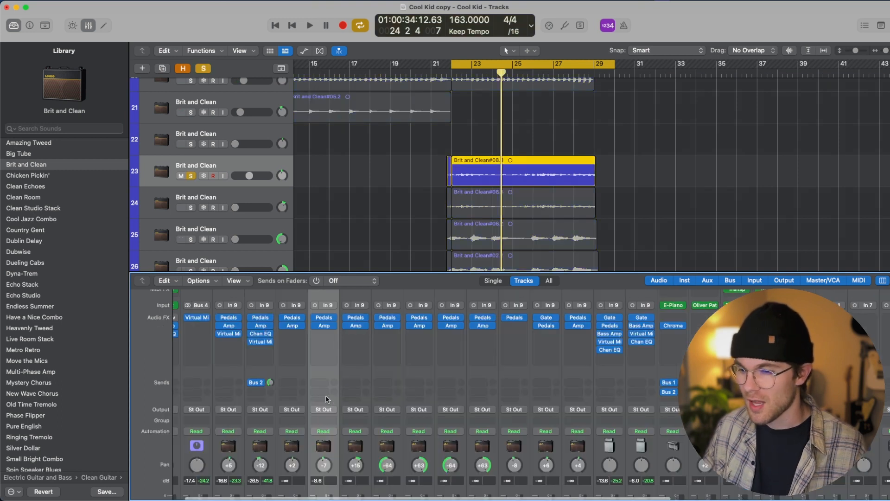
pyautogui.press('space')
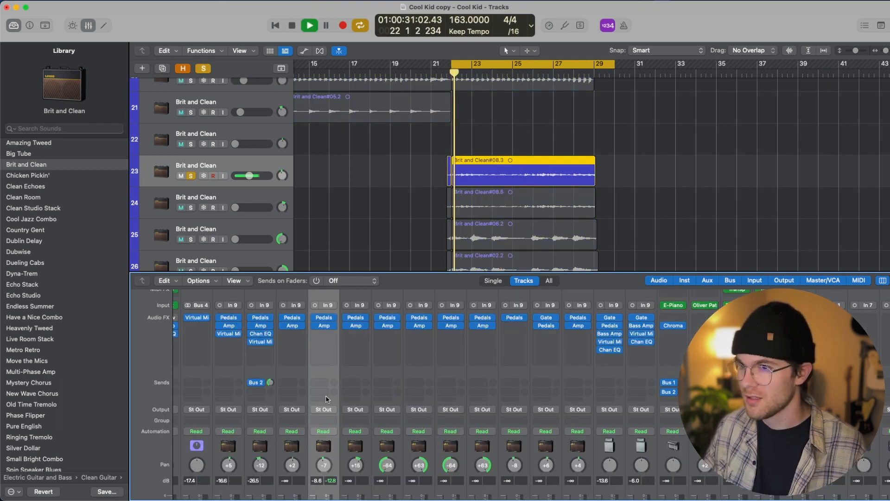
pyautogui.scroll(-5, 325, 431)
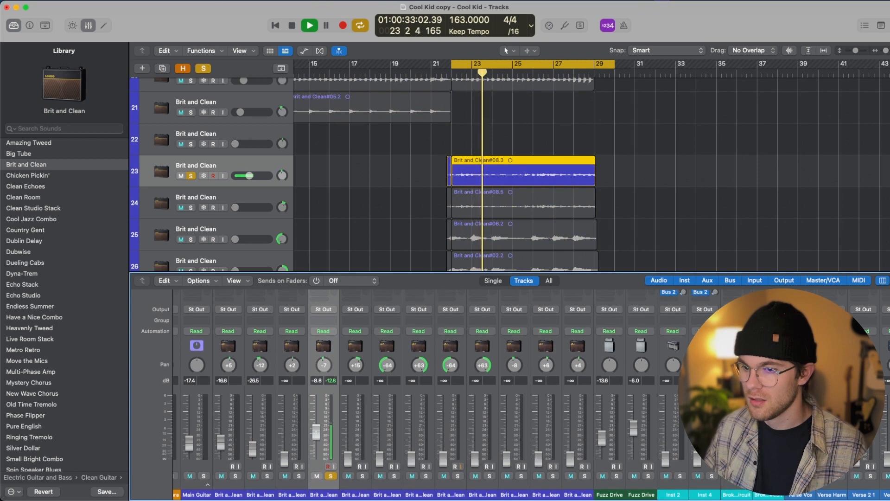
pyautogui.scroll(5, 325, 445)
pyautogui.scroll(-5, 325, 438)
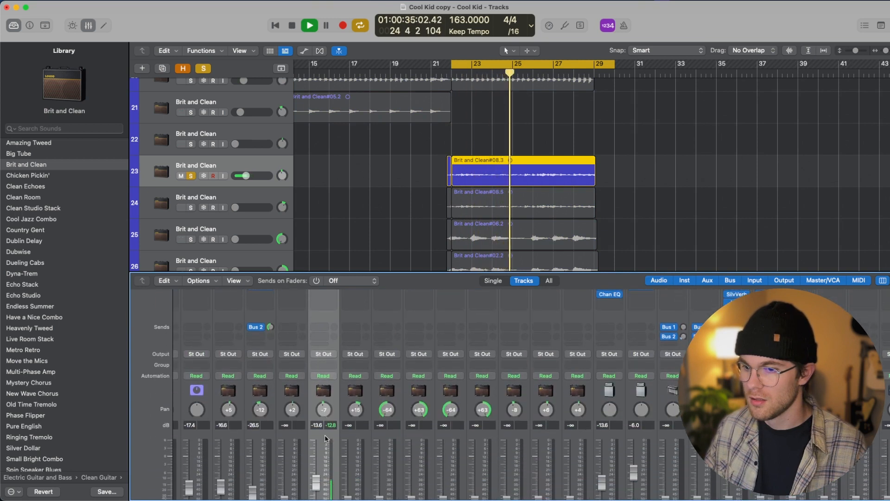
pyautogui.press('space')
# - Adjust the Pawnshop Combo in track 23's Amp Designer, turning down the bass and mids while the guitar plays
pyautogui.scroll(5, 343, 414)
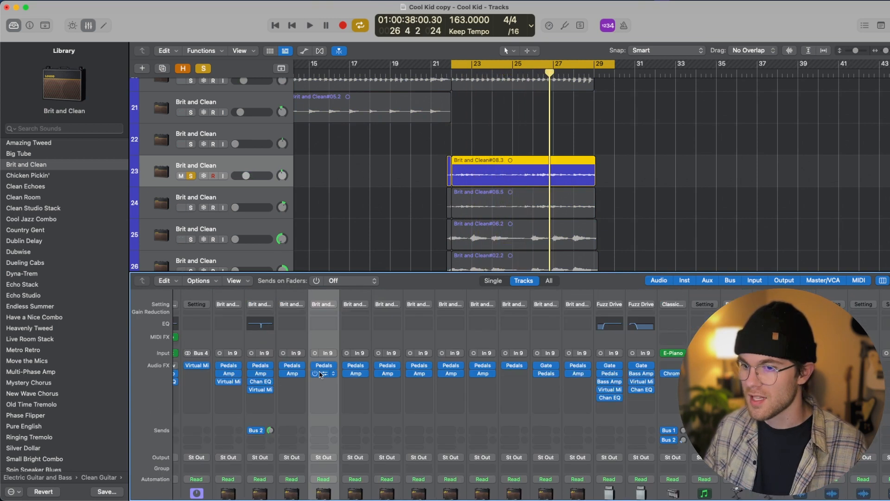
pyautogui.click(324, 373)
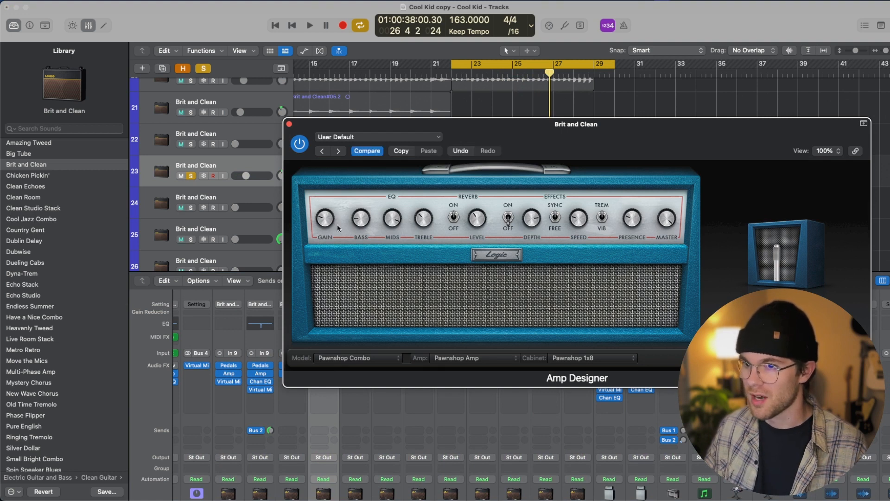
pyautogui.press('space')
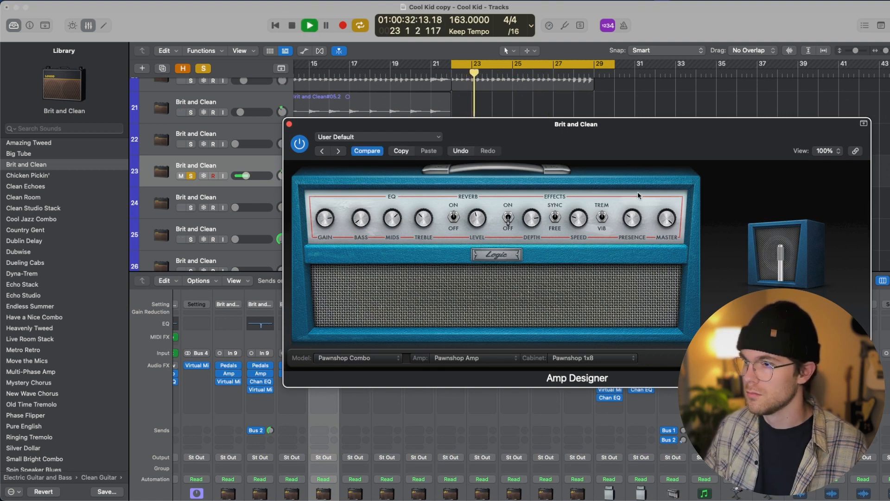
pyautogui.click(289, 124)
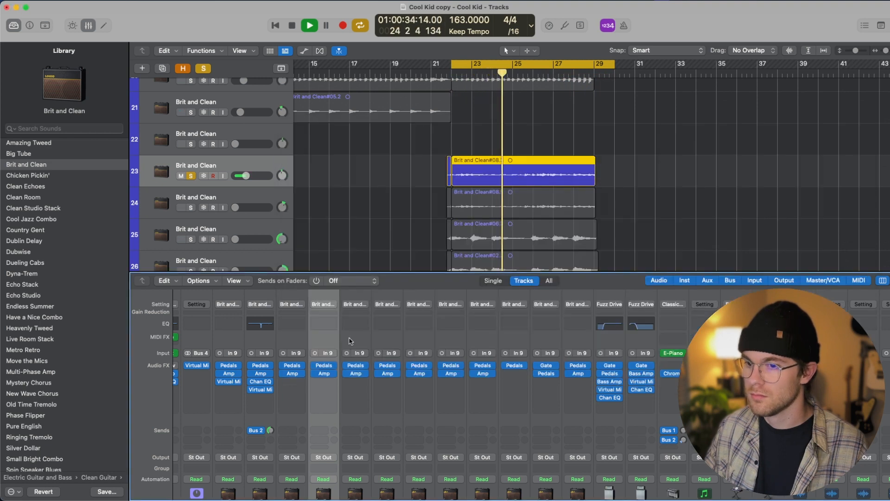
# - Add a Vintage Drive pedal ahead of the Squash Compressor in track 23's Pedalboard and audition it
pyautogui.press('space')
pyautogui.click(324, 366)
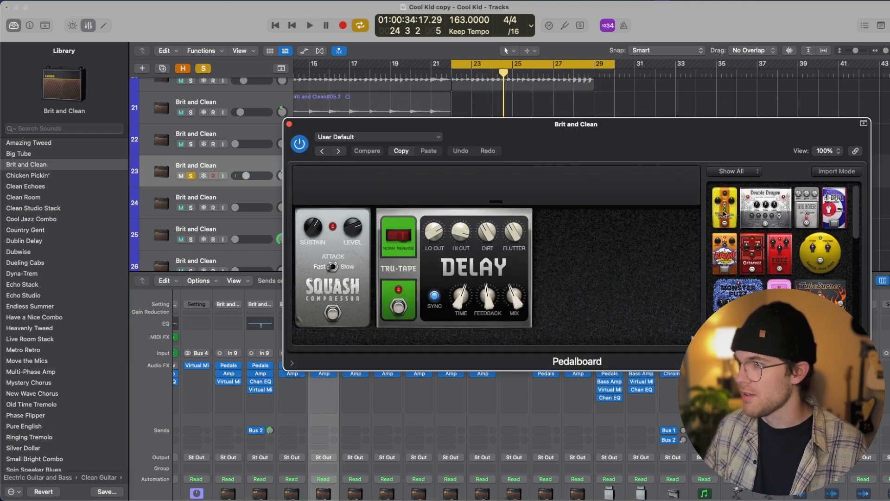
pyautogui.moveTo(724, 213); pyautogui.dragTo(344, 246)
pyautogui.press('space')
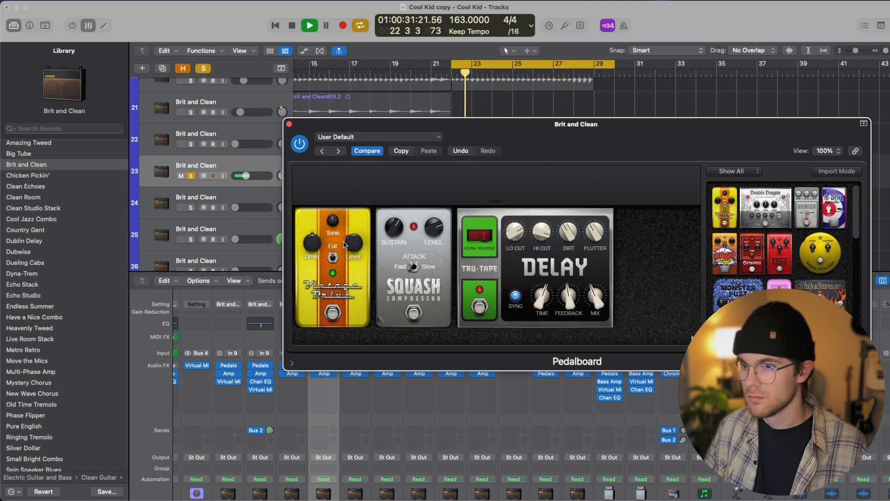
pyautogui.click(289, 124)
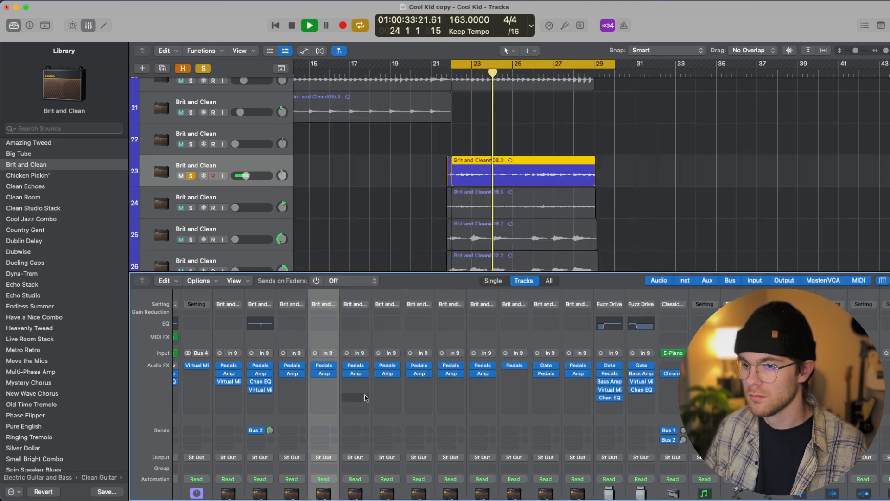
# - Unsolo track 23 and balance its fader at about -12 dB against the mix
pyautogui.scroll(-5, 333, 463)
pyautogui.click(331, 473)
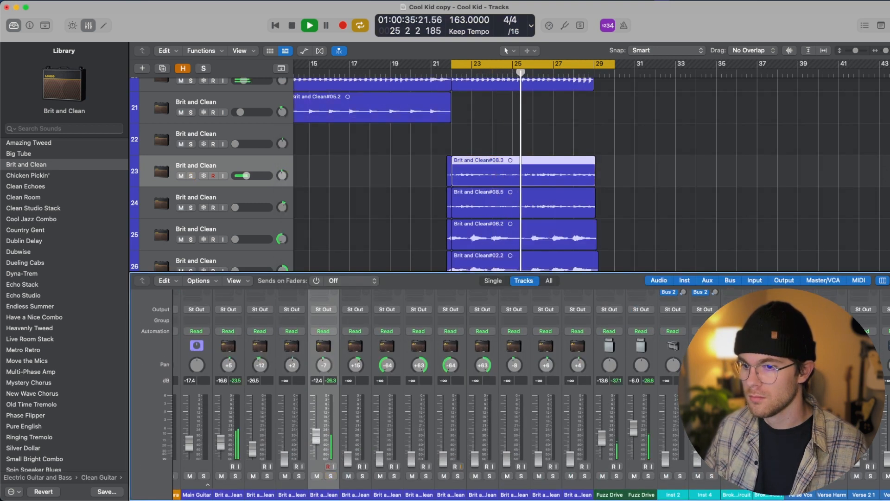
pyautogui.moveTo(316, 432); pyautogui.dragTo(316, 435)
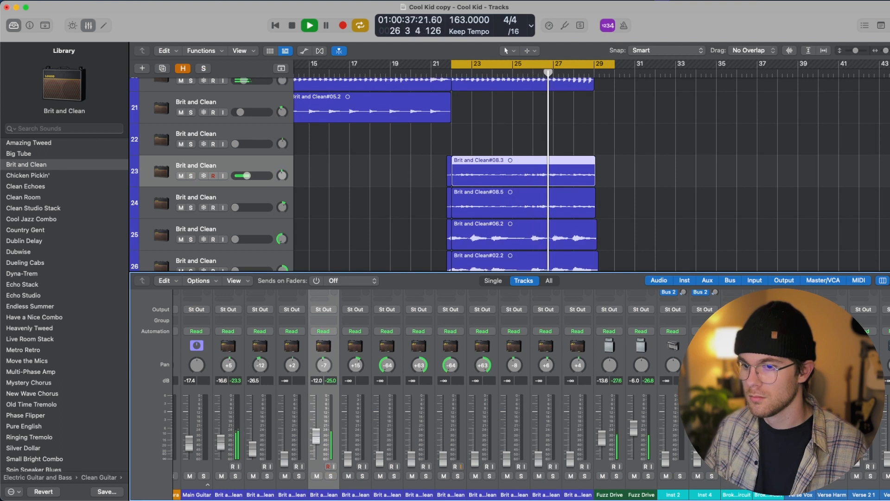
# - Add a send from track 23 to Bus 2, the Large Hall reverb, at about -9.0 dB
pyautogui.scroll(4, 328, 397)
pyautogui.click(323, 370)
pyautogui.moveTo(324, 386)
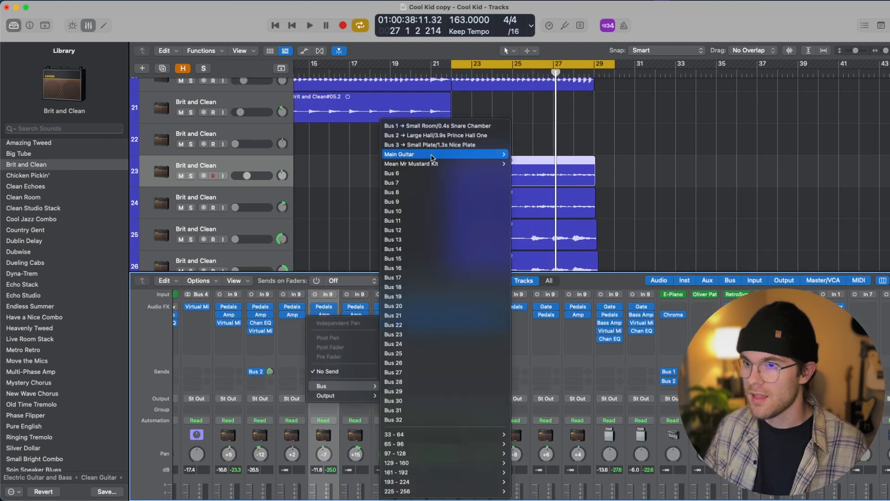
pyautogui.click(426, 138)
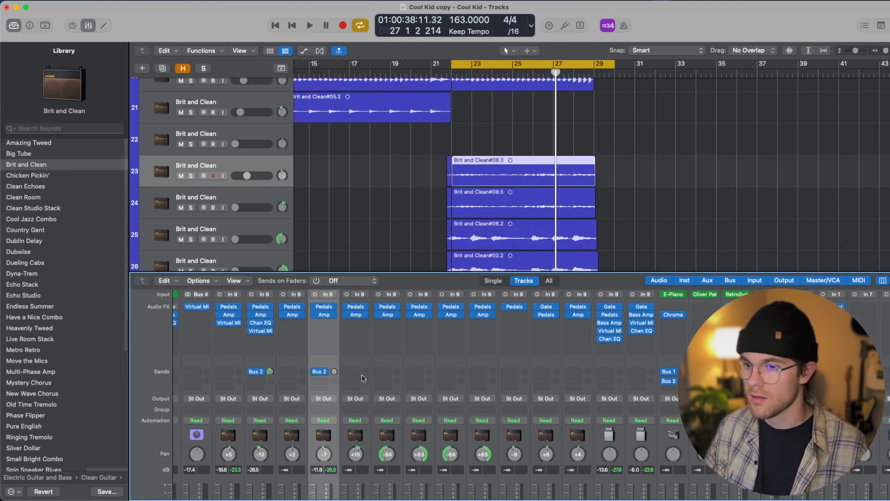
pyautogui.press('space')
pyautogui.moveTo(333, 372)
pyautogui.mouseDown()
pyautogui.moveTo(333, 348)
pyautogui.moveTo(333, 361)
pyautogui.mouseUp()
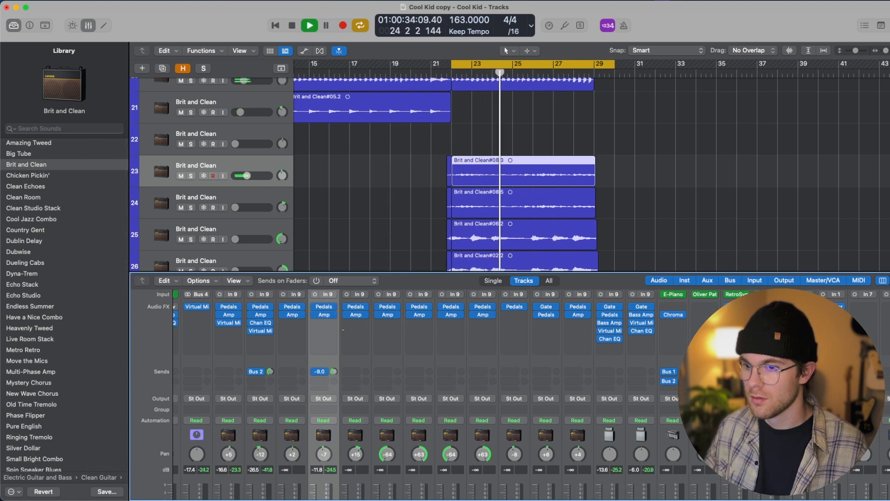
# - Set track 23's fader to about -12.6 dB and solo the track during playback
pyautogui.scroll(-5, 349, 369)
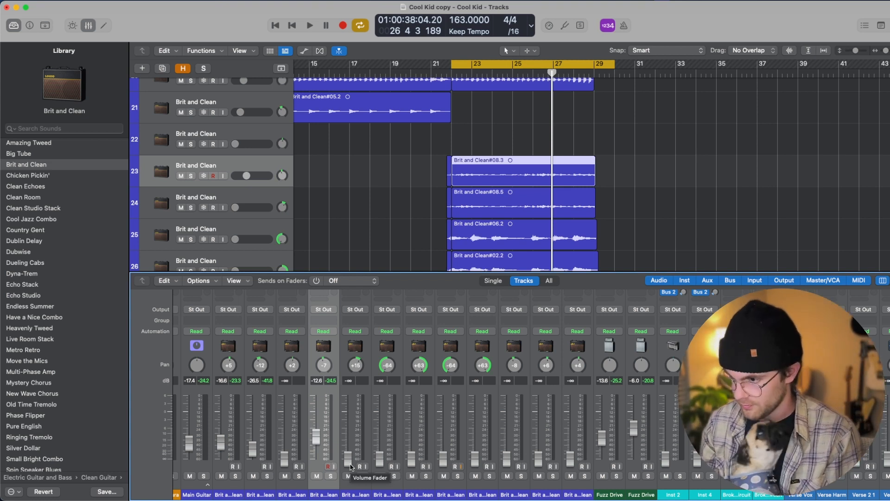
pyautogui.press('space')
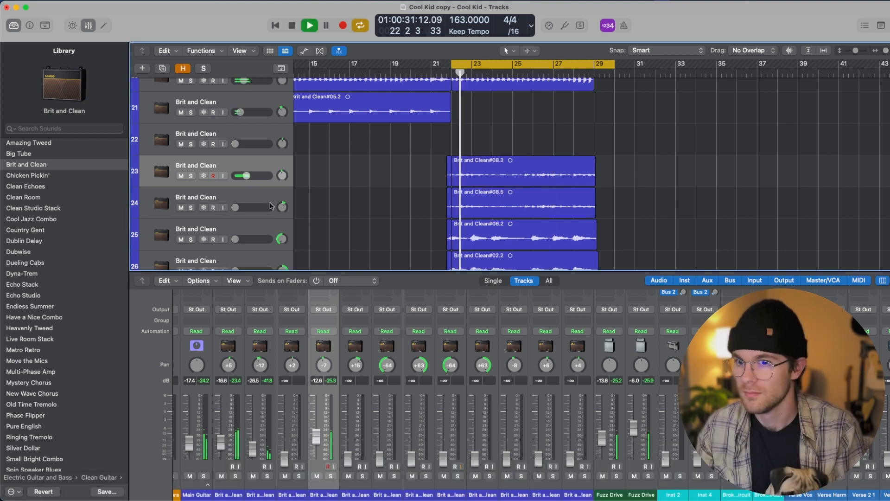
pyautogui.press('s')
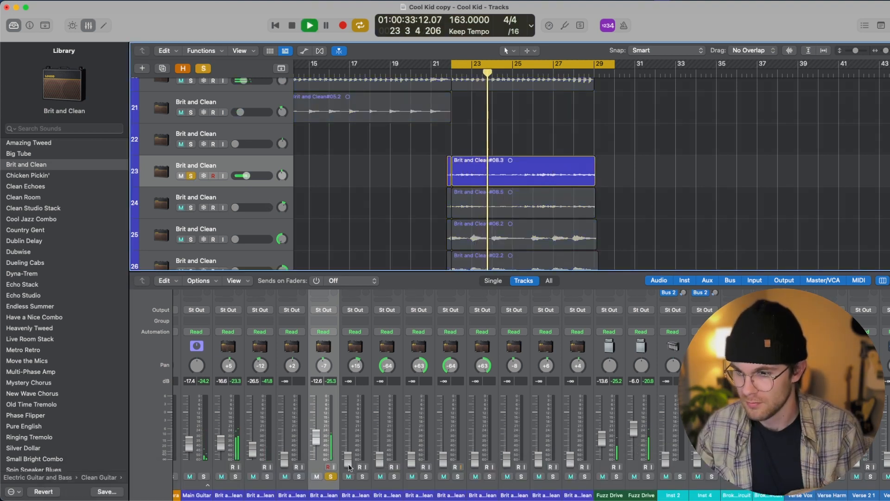
# - Solo track 24 alongside track 23 and balance the pair at about -11.2 and -11.6 dB, panned +16 and -15
pyautogui.click(366, 476)
pyautogui.moveTo(348, 458); pyautogui.dragTo(348, 437)
pyautogui.scroll(6, 352, 433)
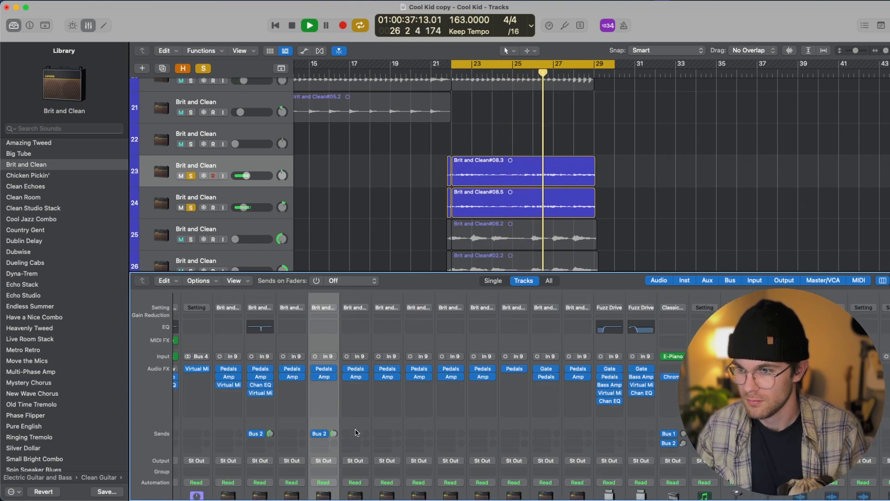
pyautogui.press('space')
pyautogui.scroll(-6, 357, 432)
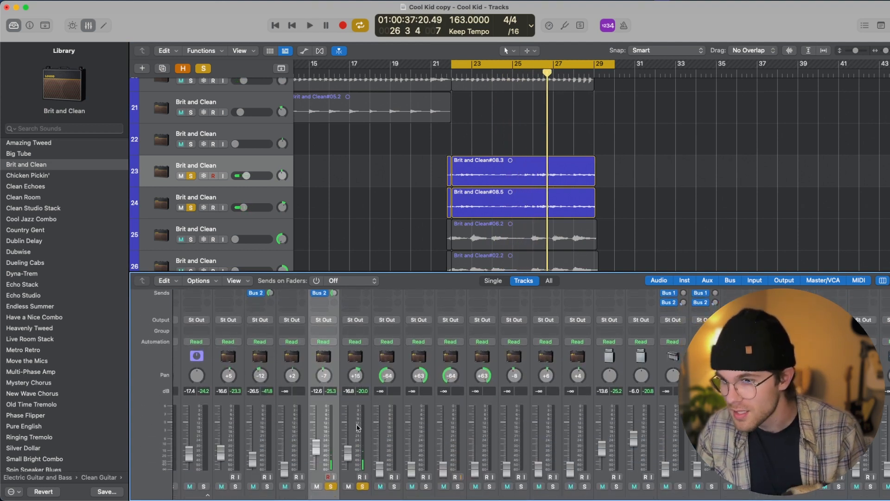
pyautogui.scroll(-2, 327, 382)
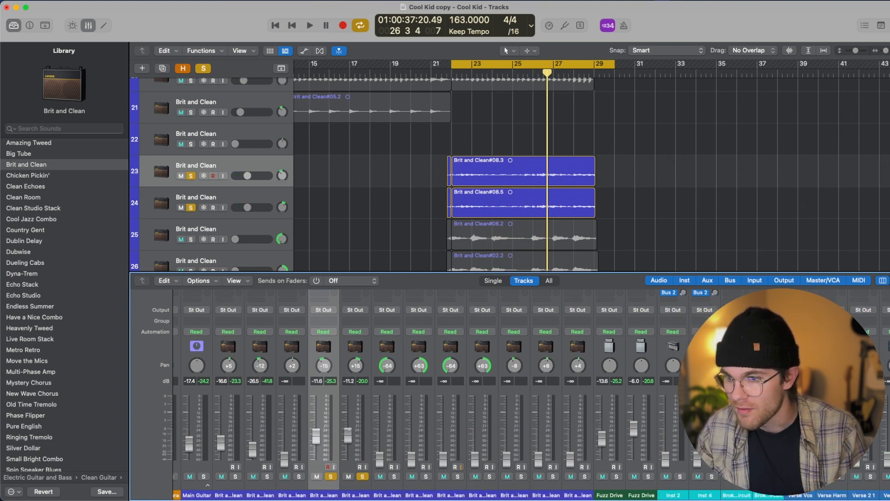
# - Group guitar tracks 23 and 24 into a summing stack carrying a Virtual Mix Rack and a Bus 2 send
pyautogui.scroll(6, 338, 371)
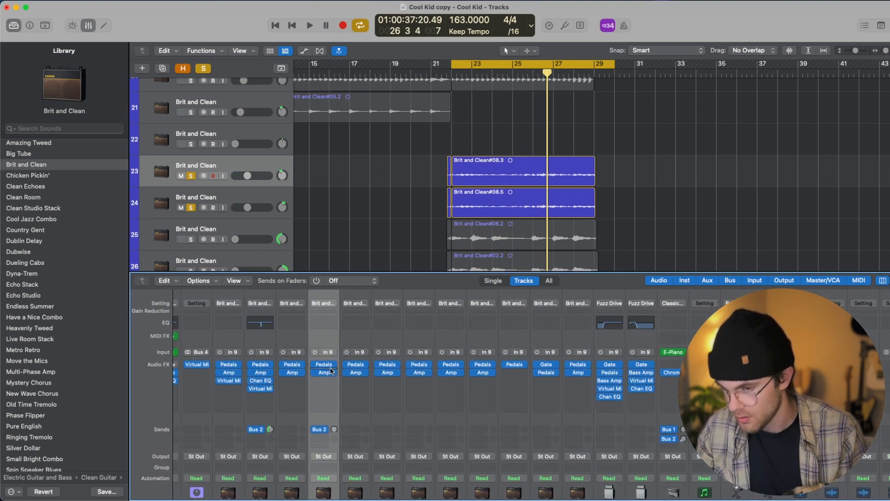
pyautogui.click(330, 367)
pyautogui.press('super+w')
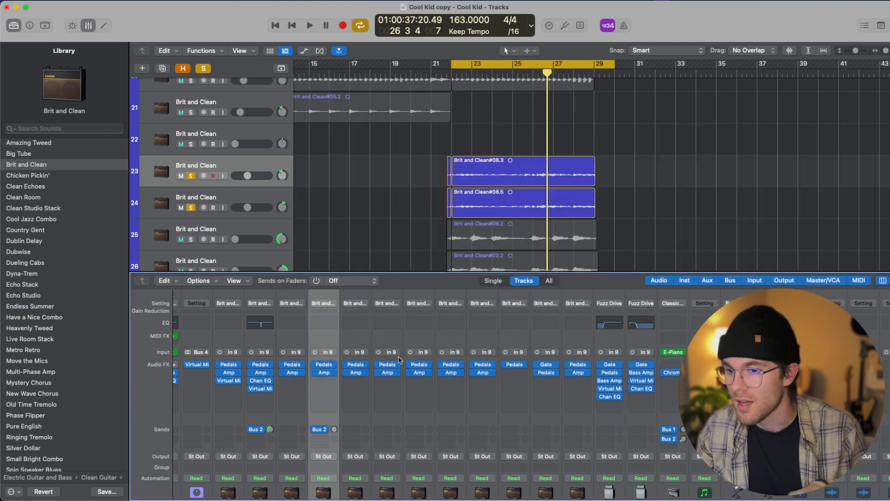
pyautogui.keyDown('shift'); pyautogui.click(355, 345); pyautogui.keyUp('shift')
pyautogui.rightClick(326, 340)
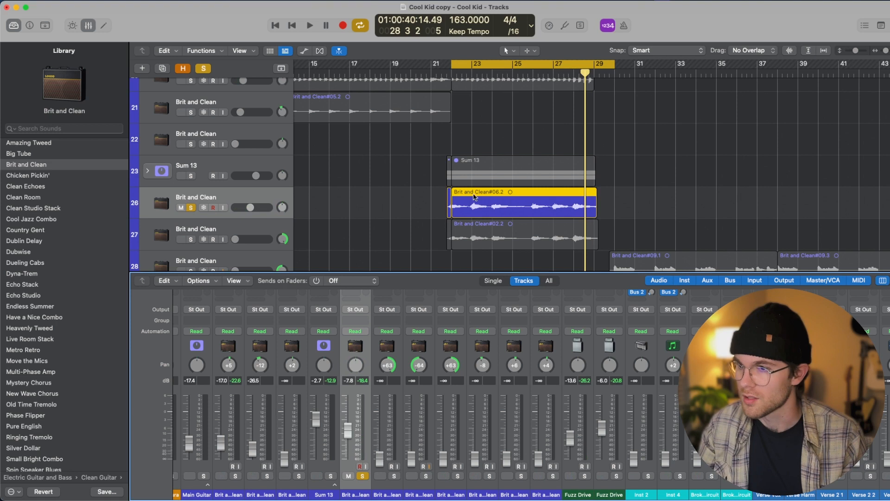
# - Check track 26's Pedalboard during playback and lower the track's fader to about -13.4 dB
pyautogui.scroll(-3, 473, 197)
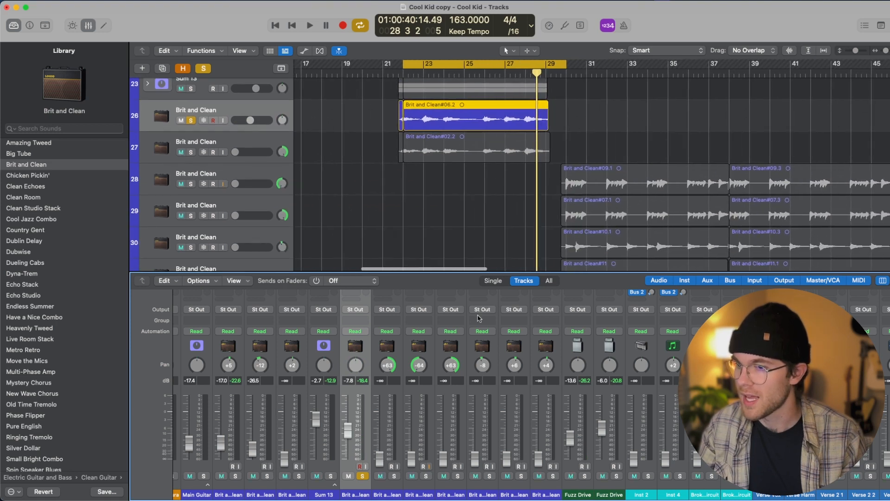
pyautogui.scroll(5, 472, 381)
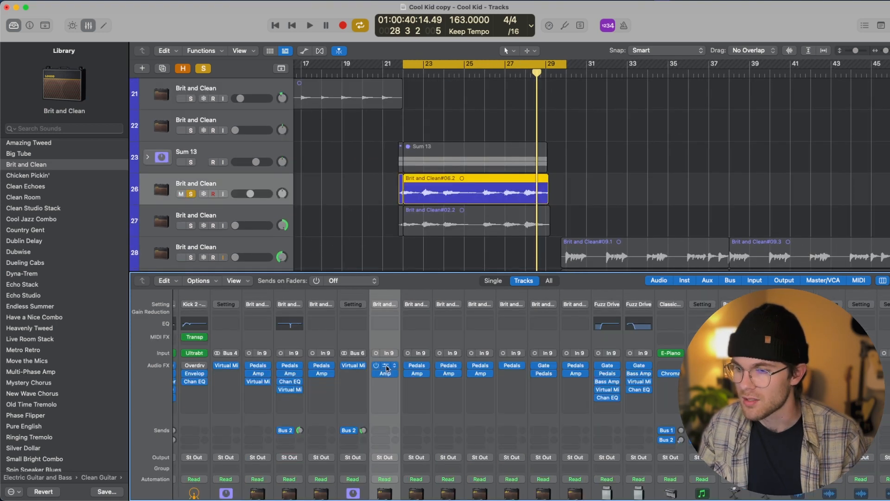
pyautogui.click(386, 366)
pyautogui.press('space')
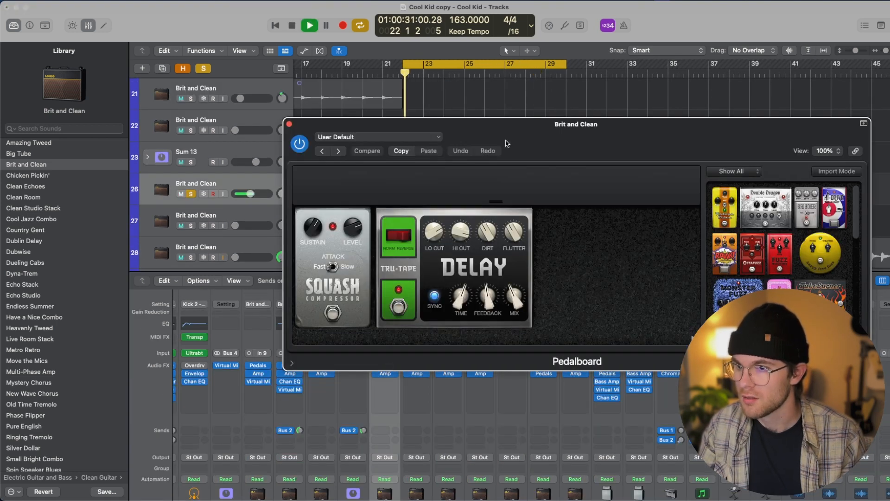
pyautogui.moveTo(507, 141); pyautogui.dragTo(387, 105)
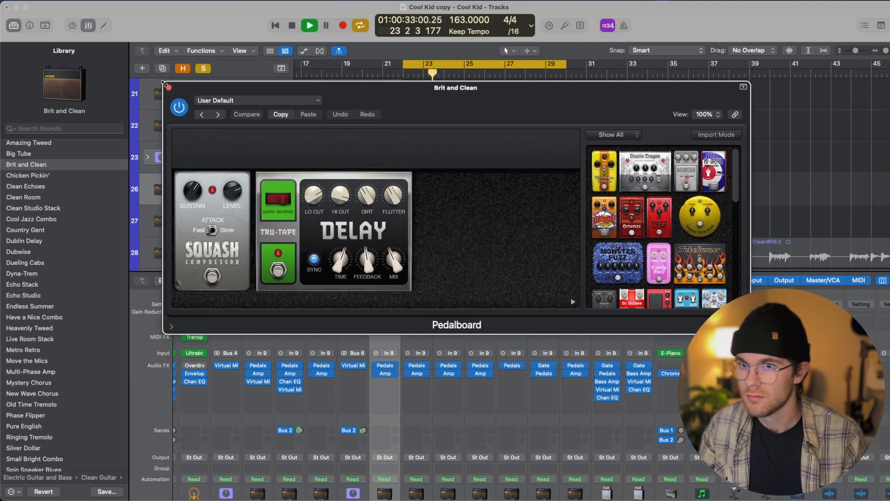
pyautogui.click(168, 88)
pyautogui.scroll(-5, 417, 385)
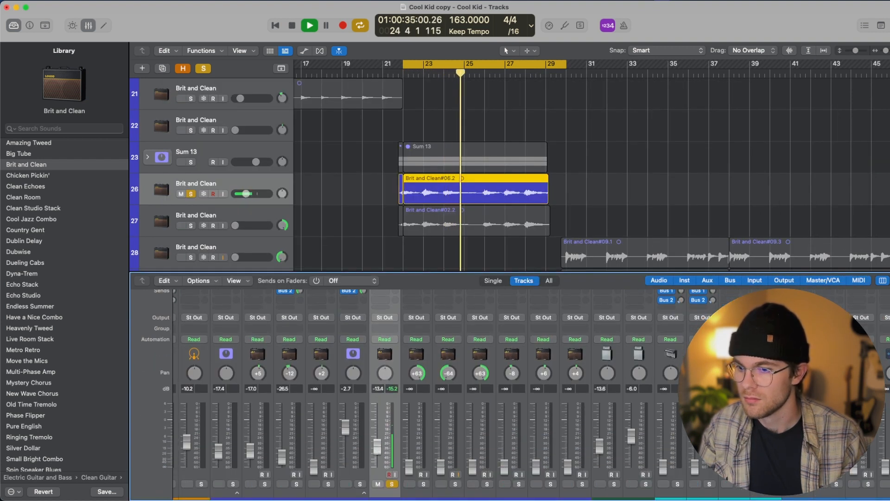
pyautogui.press('space')
# - Raise the gain on the Pawnshop Combo in track 26's Amp Designer and pan tracks 26 and 27 to about -38 and +38
pyautogui.scroll(5, 417, 385)
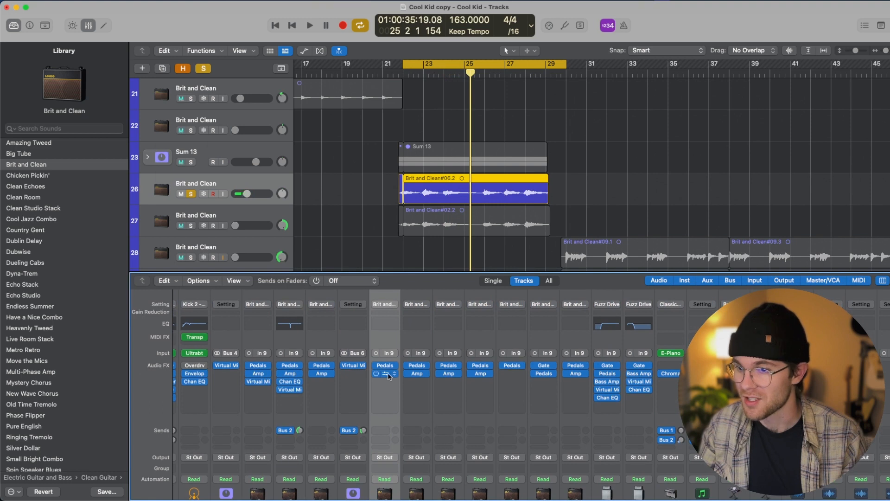
pyautogui.click(389, 373)
pyautogui.moveTo(496, 167); pyautogui.dragTo(285, 158)
pyautogui.moveTo(535, 317)
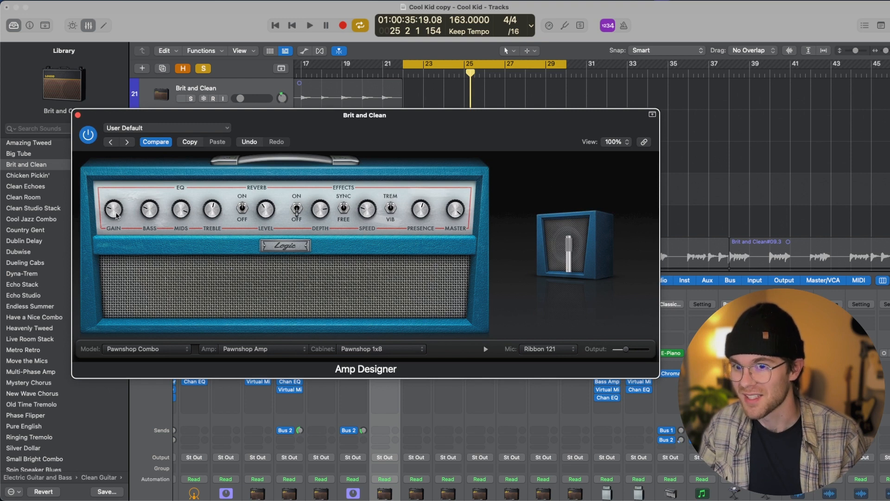
pyautogui.press('space')
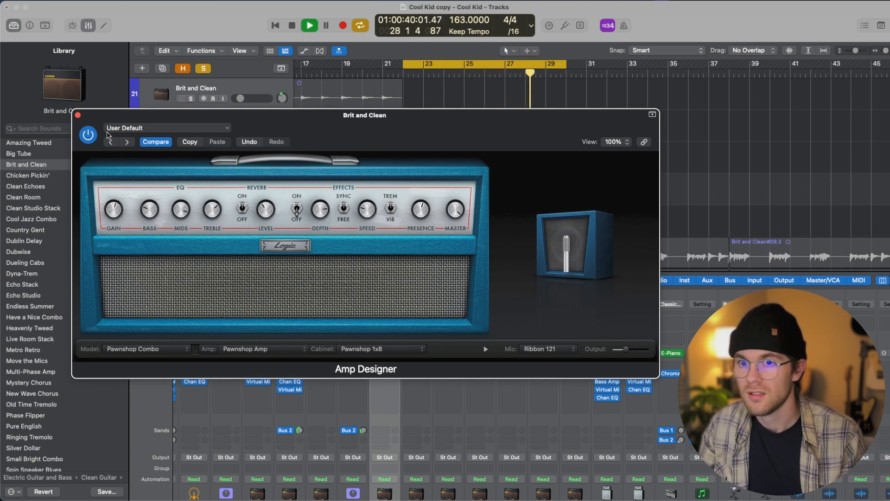
pyautogui.click(77, 118)
pyautogui.press('space')
pyautogui.moveTo(385, 331); pyautogui.dragTo(416, 333)
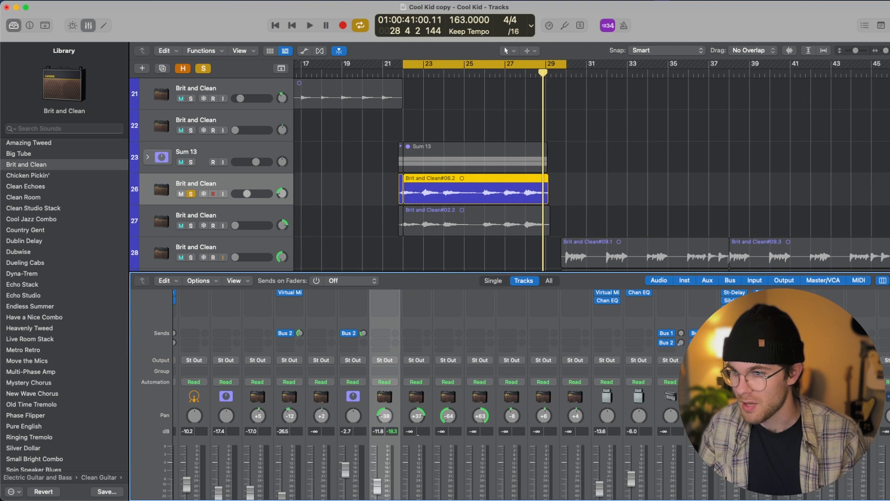
# - Group tracks 26 and 27 into a summing stack and insert a Virtual Mix Rack with FG-73 and FG-2A modules on it
pyautogui.scroll(-3, 420, 436)
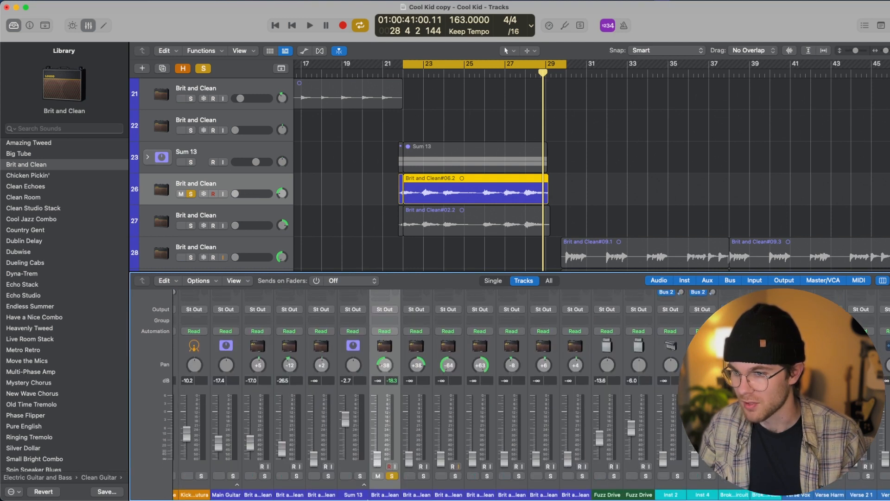
pyautogui.click(392, 476)
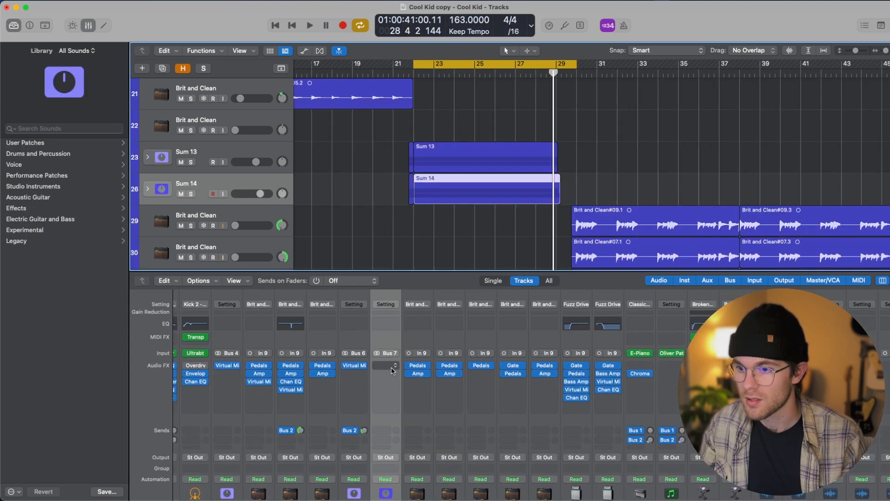
pyautogui.click(385, 366)
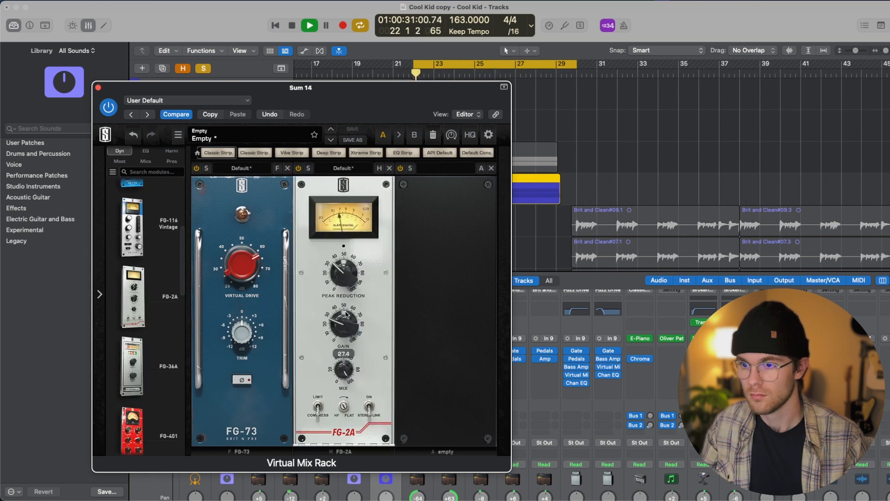
# - Add the CS-EQ as the third module in Sum 14's Virtual Mix Rack and shape its bands and low-pass filter during playback
pyautogui.click(141, 151)
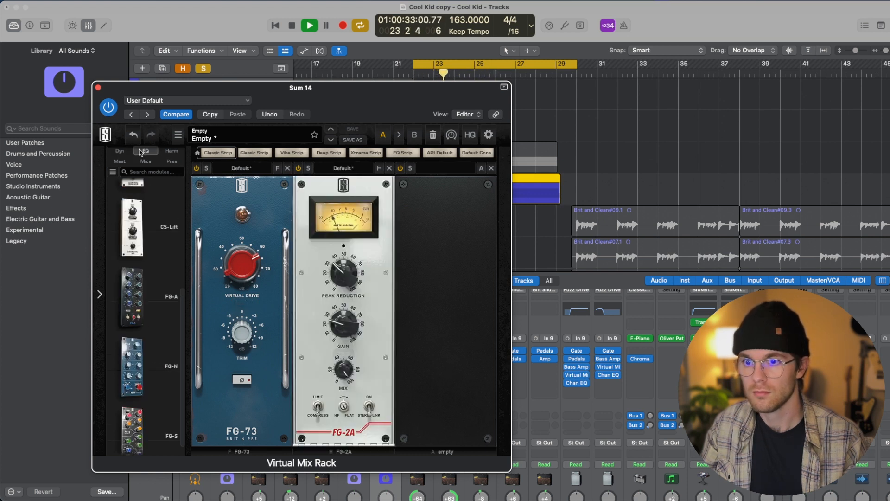
pyautogui.scroll(3, 142, 241)
pyautogui.moveTo(139, 245); pyautogui.dragTo(436, 265)
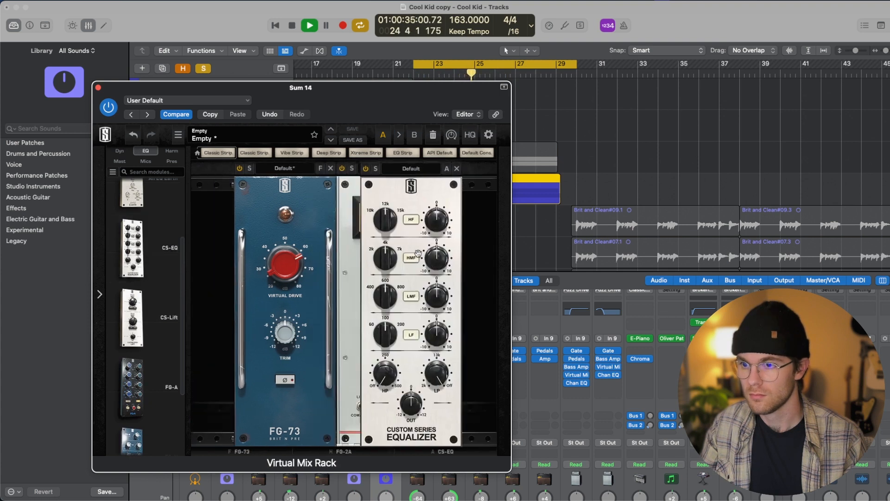
pyautogui.moveTo(471, 439); pyautogui.dragTo(471, 457)
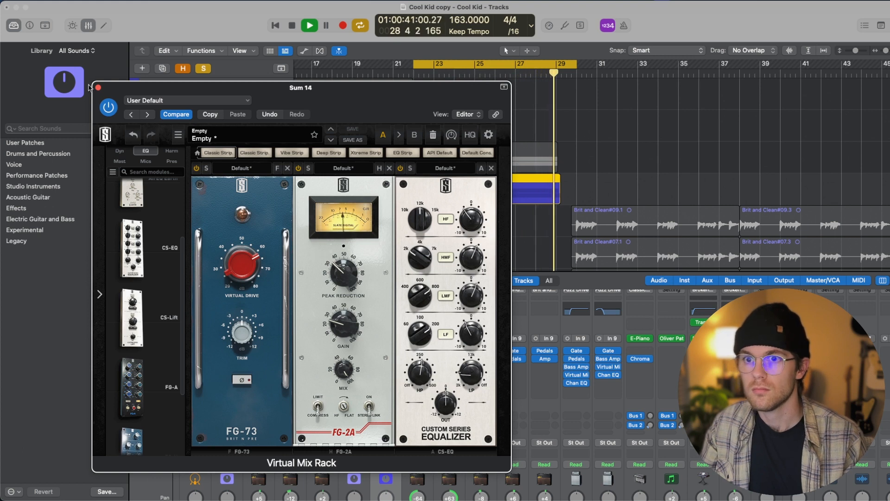
pyautogui.press('space')
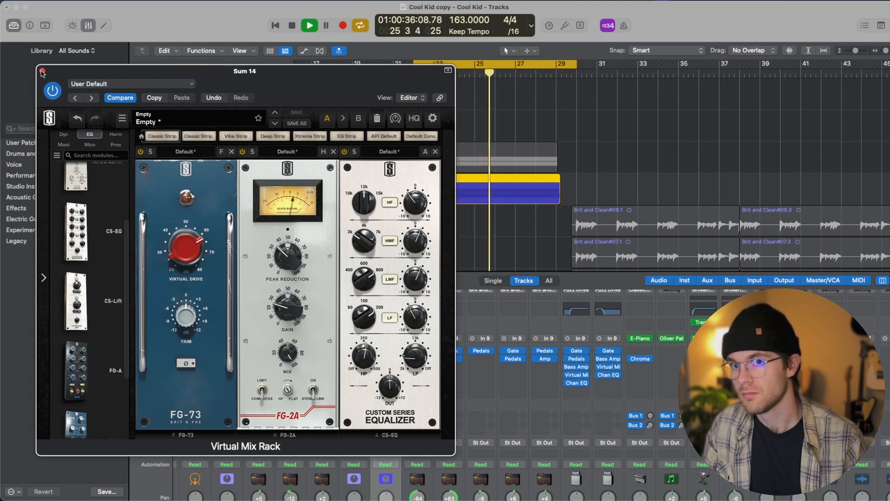
pyautogui.click(42, 71)
# - Set Sum 14's fader to about -6.8 dB and unsolo the stack
pyautogui.scroll(-5, 414, 324)
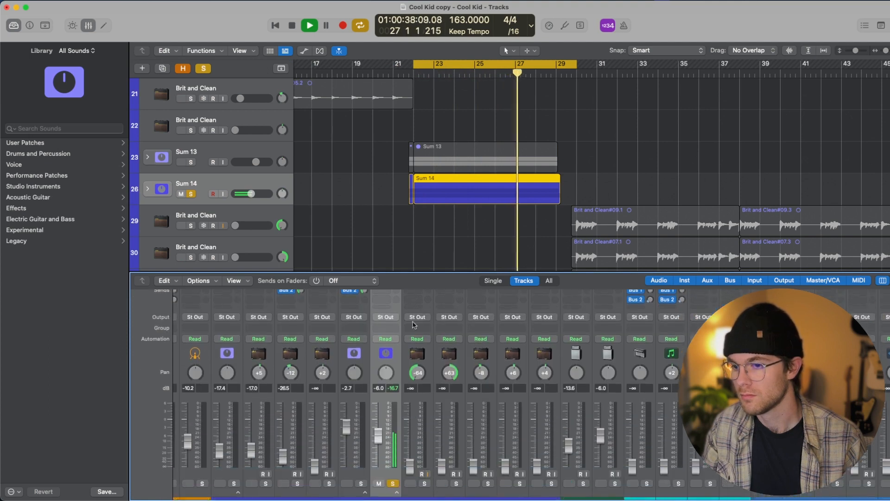
pyautogui.scroll(-1, 414, 325)
pyautogui.hscroll(-2, 394, 441)
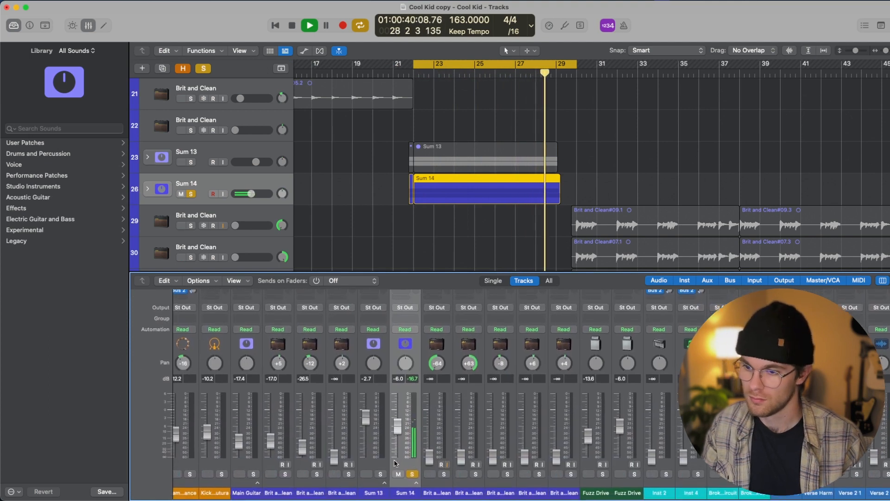
pyautogui.press('space')
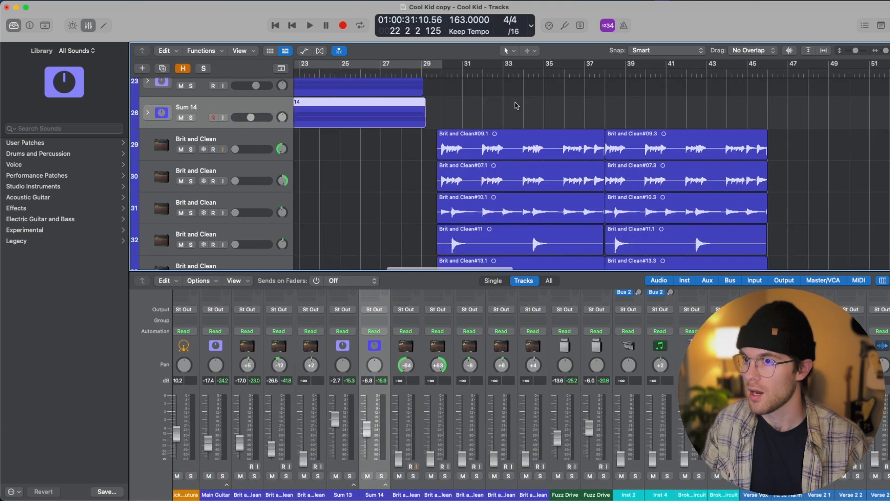
# - Set the cycle range to bars 30 to 46 and solo guitar tracks 29 and 30 with both faders at about -16.4 dB
pyautogui.hscroll(1, 516, 105)
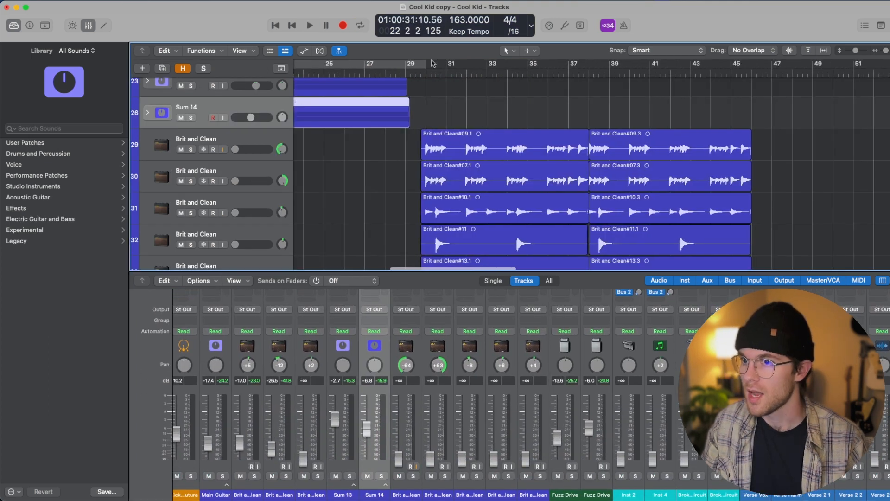
pyautogui.moveTo(431, 64); pyautogui.dragTo(744, 190)
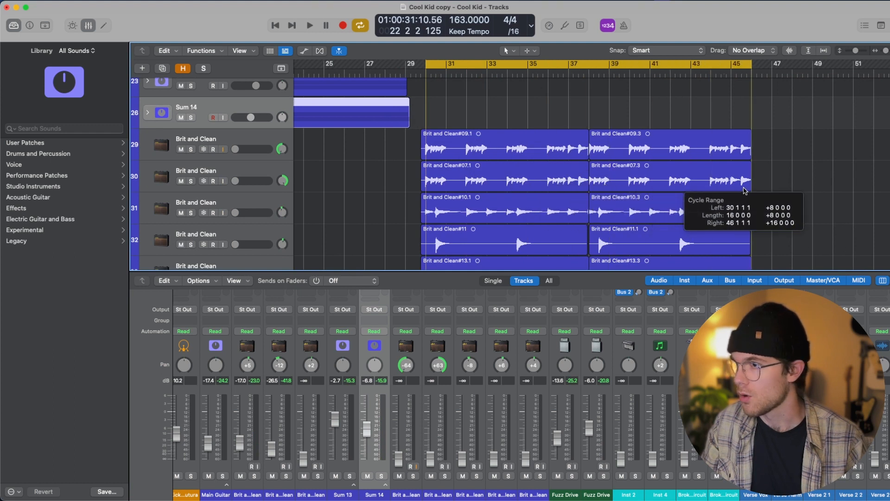
pyautogui.click(247, 136)
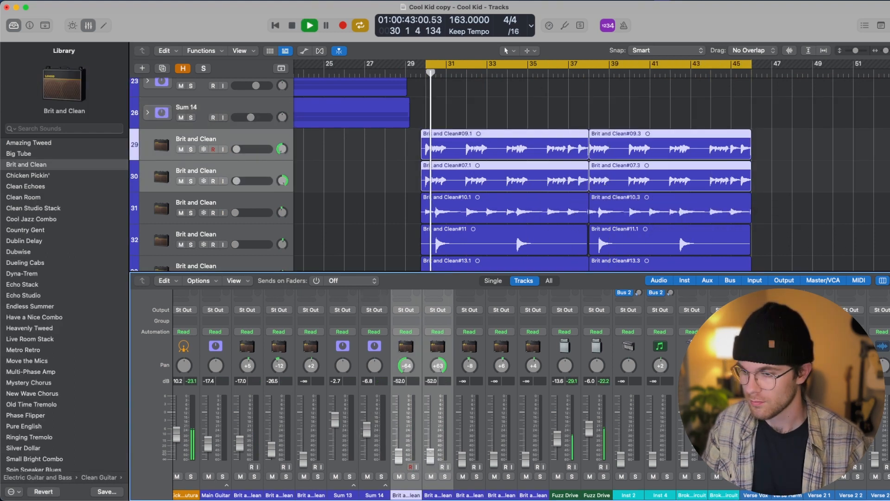
pyautogui.press('s')
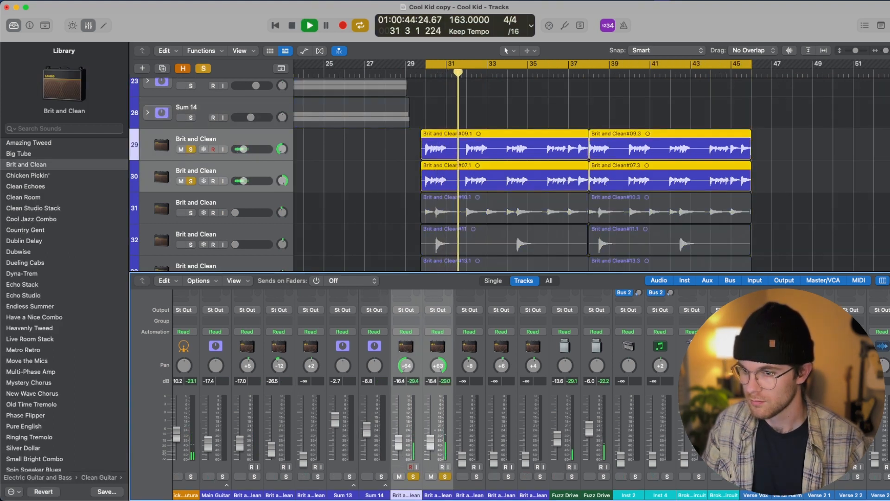
pyautogui.scroll(5, 412, 431)
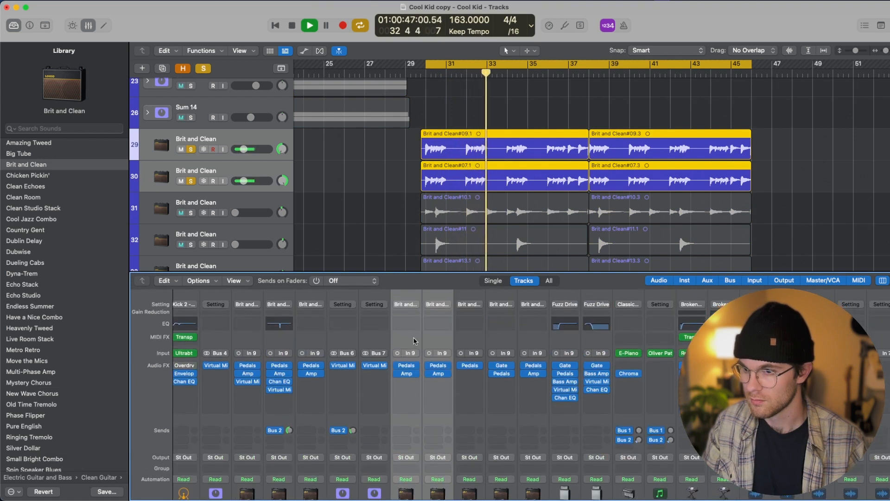
# - Insert a Gate first on the track 29 and 30 guitars, then reduce track 29's amp treble and move its microphone off-center
pyautogui.click(407, 362)
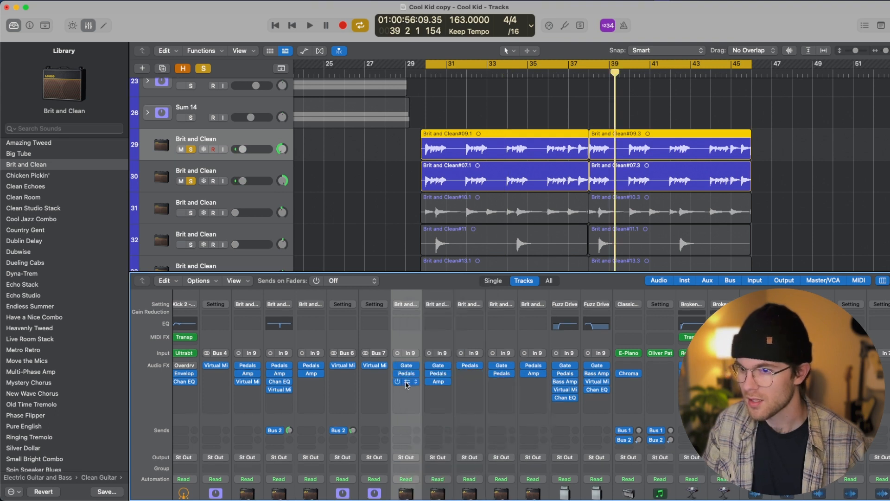
pyautogui.click(404, 382)
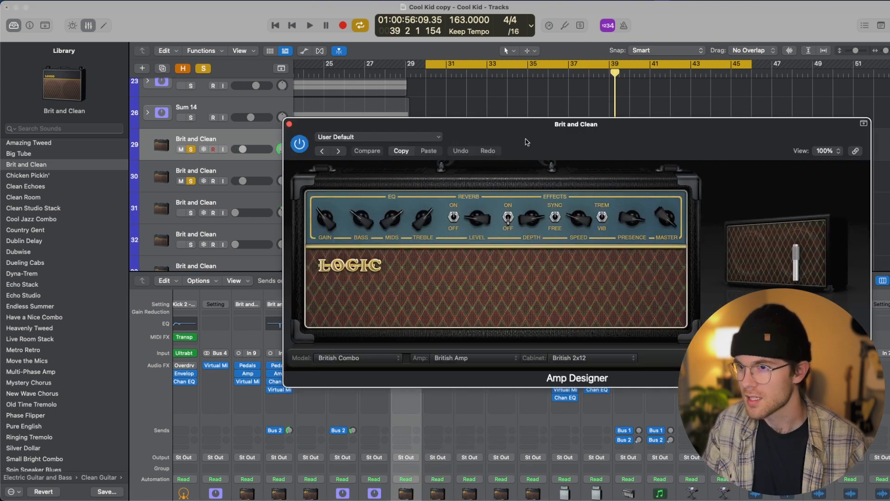
pyautogui.moveTo(526, 141); pyautogui.dragTo(415, 134)
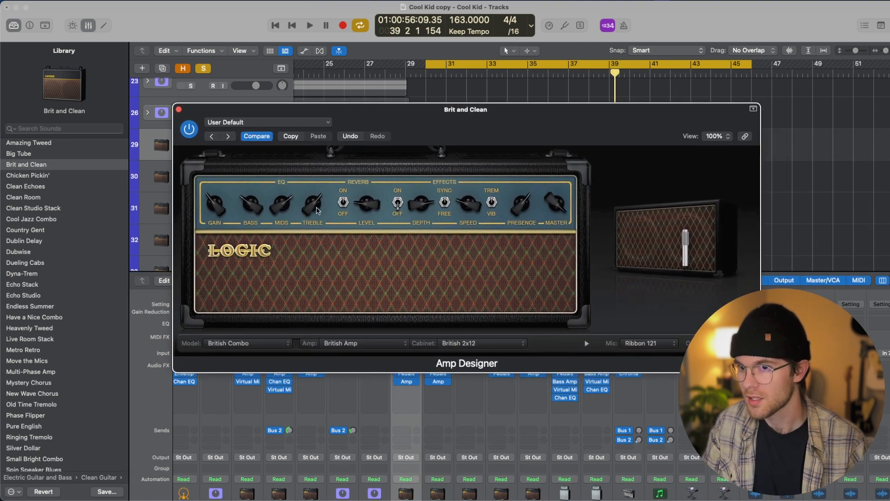
pyautogui.moveTo(640, 305)
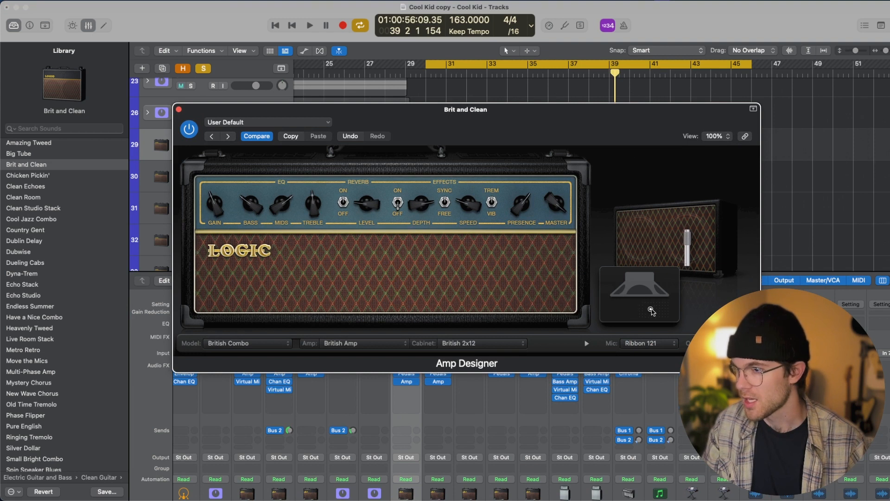
pyautogui.click(178, 110)
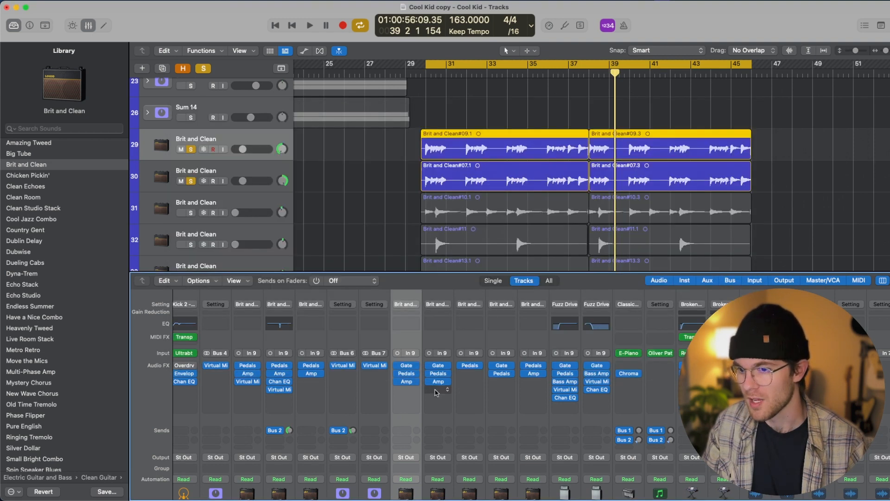
# - Group the two soloed guitar tracks into a summing stack, collapse it, and insert Virtual Mix Rack on the stack
pyautogui.scroll(-3, 435, 393)
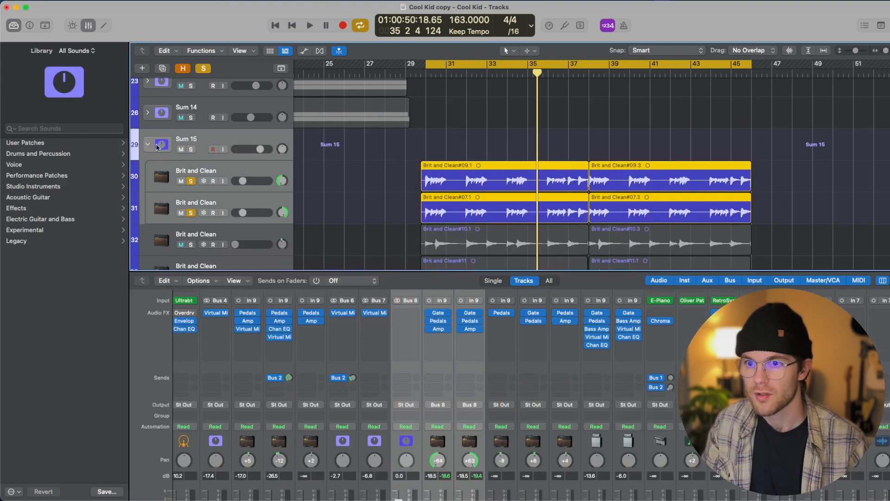
pyautogui.click(147, 144)
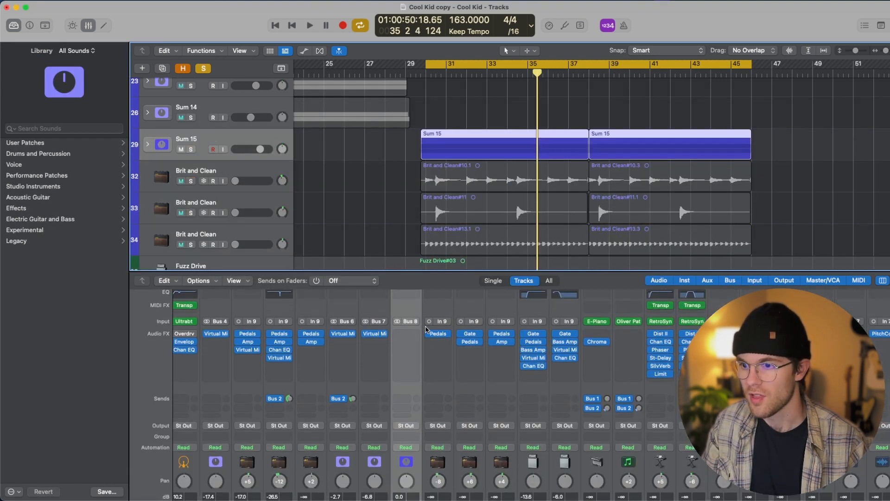
pyautogui.click(405, 334)
pyautogui.click(421, 346)
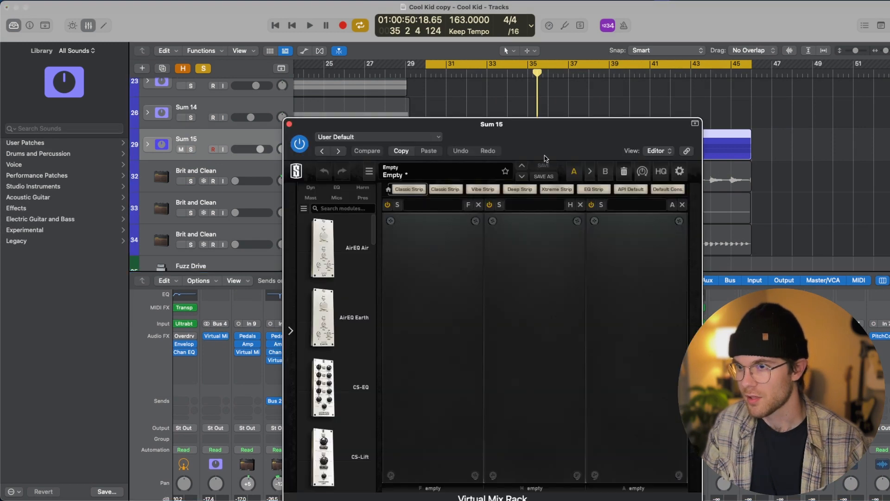
# - Load the FG-73 preamp and FG-2A compressor into the rack, setting the drive, peak reduction and gain during playback
pyautogui.moveTo(545, 158); pyautogui.dragTo(292, 80)
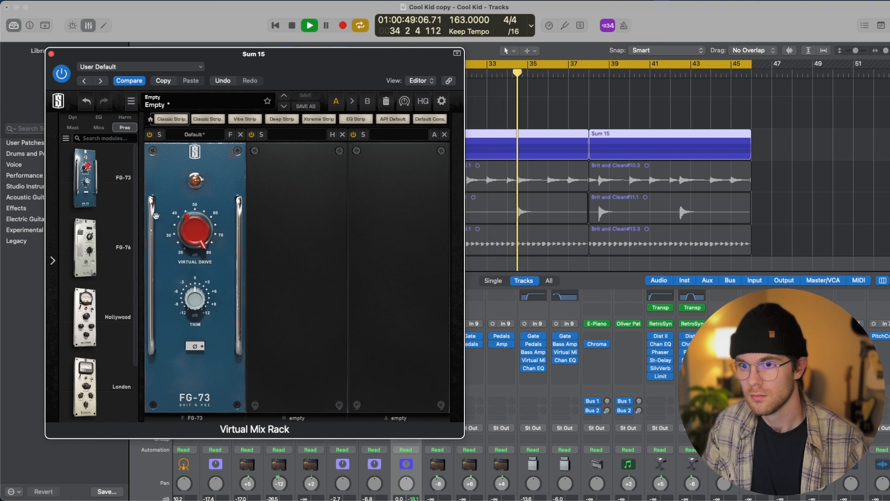
pyautogui.press('space')
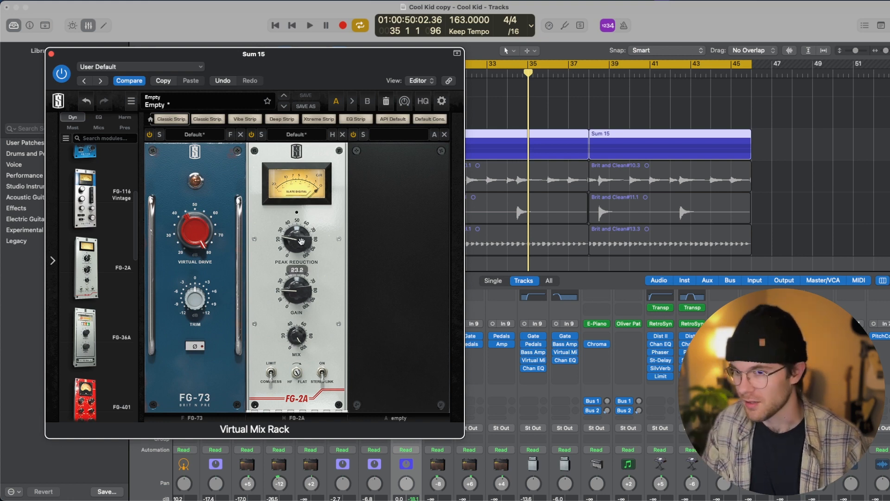
pyautogui.press('space')
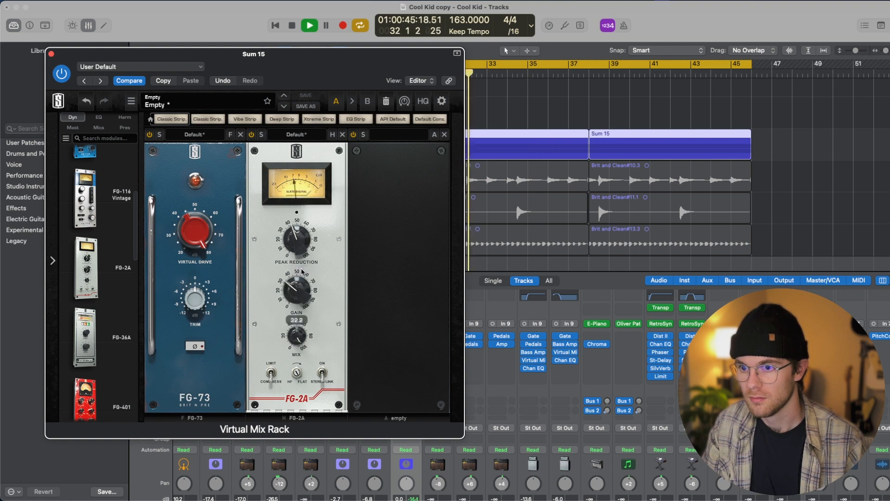
pyautogui.moveTo(300, 272); pyautogui.dragTo(299, 278)
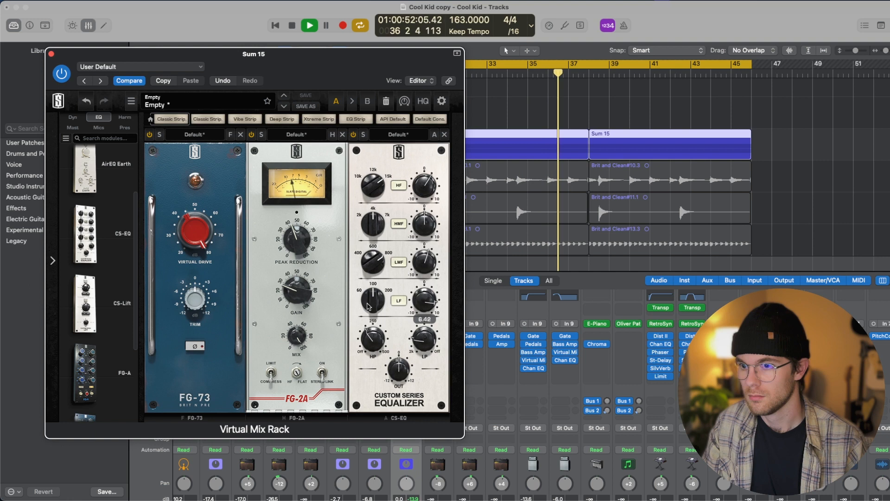
# - Add the CS-EQ module with a 2.00 low-frequency boost at 200 Hz, and ease back the FG-73's virtual drive
pyautogui.moveTo(367, 303); pyautogui.dragTo(379, 267)
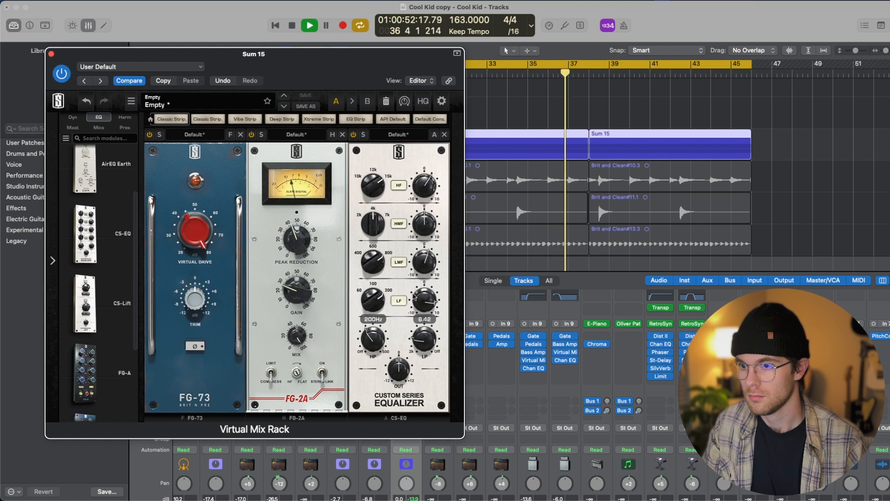
pyautogui.moveTo(419, 304); pyautogui.dragTo(419, 317)
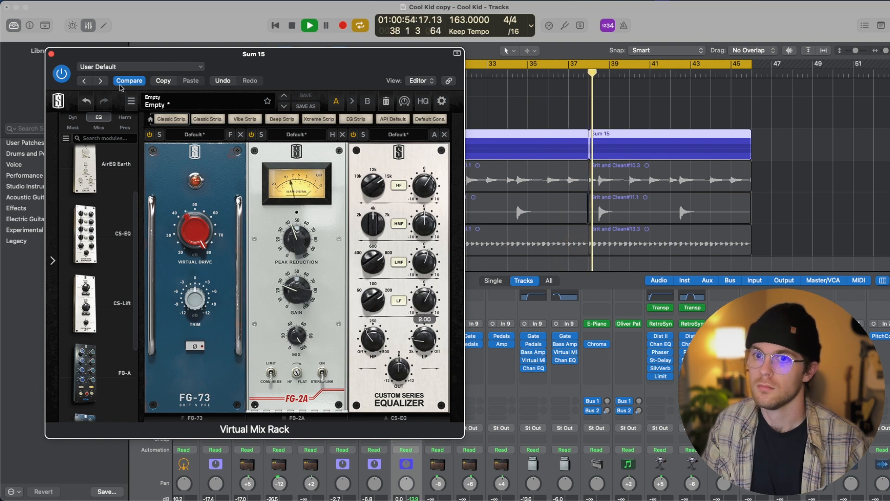
pyautogui.moveTo(190, 233); pyautogui.dragTo(191, 244)
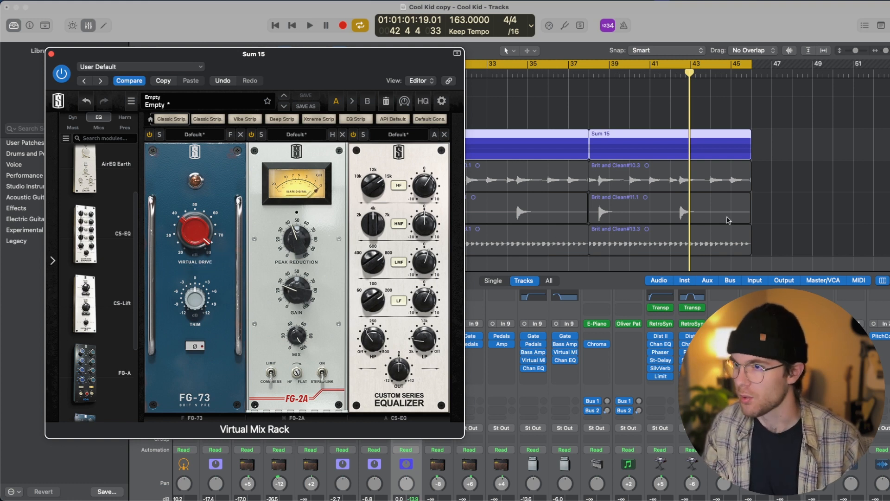
# - Compare the guitar stack with the Virtual Mix Rack bypassed and enabled during playback, then close the plug-in
pyautogui.hscroll(-5, 714, 219)
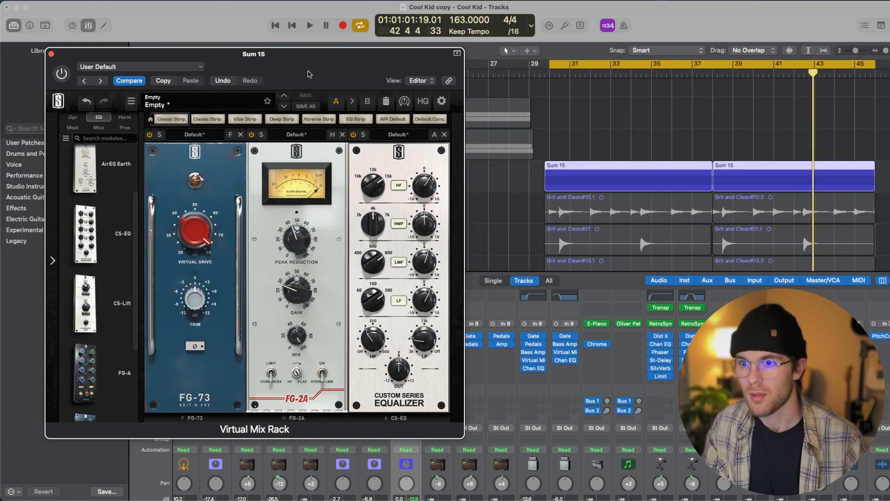
pyautogui.press('space')
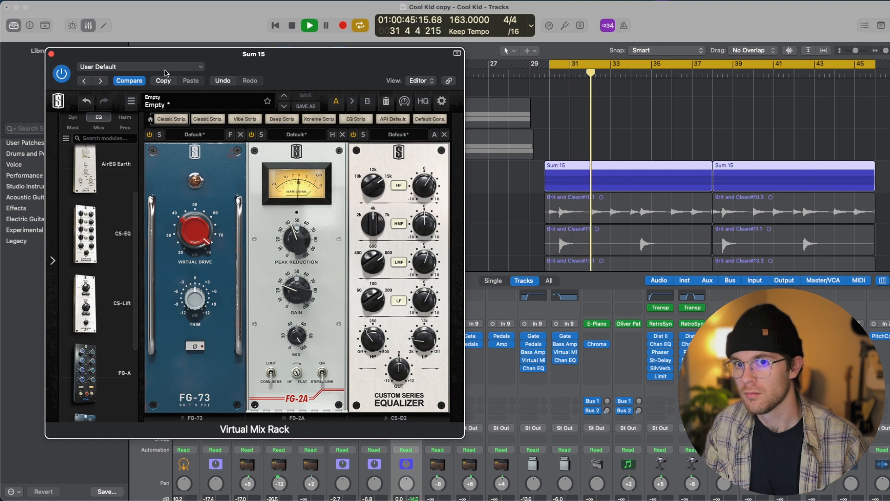
pyautogui.click(51, 55)
pyautogui.press('space')
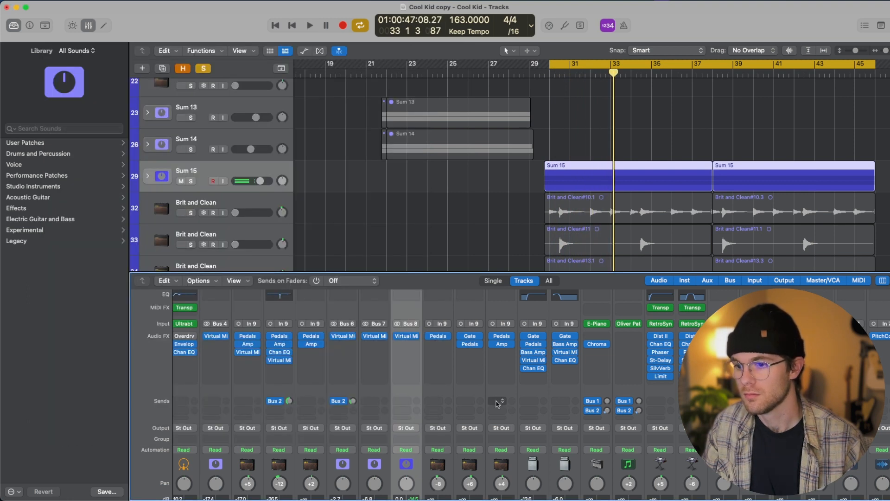
# - Set the Sum 15 fader to -9.2 dB, then solo the track 32 guitar and bring it up to -28.5 dB
pyautogui.scroll(-5, 496, 401)
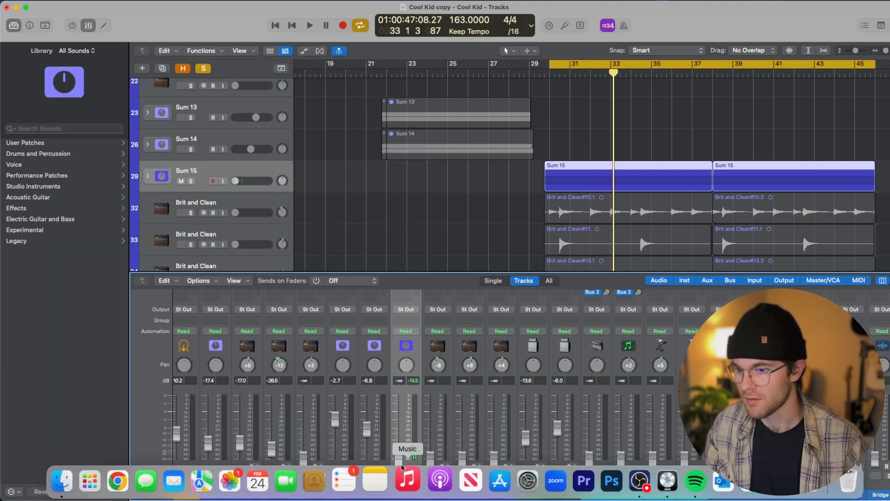
pyautogui.click(419, 442)
pyautogui.press('space')
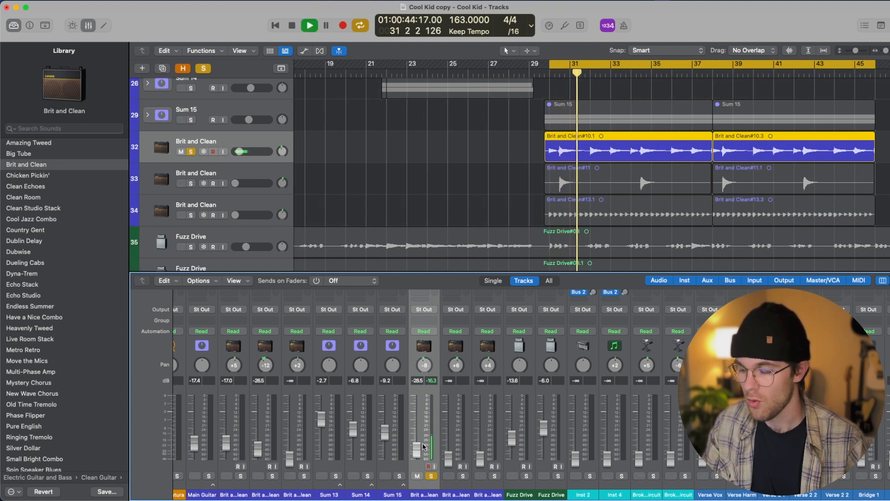
# - Add Virtual Mix Rack and a Bus 2 send to the track 32 guitar and play it unsoloed at -25.0 dB
pyautogui.press('space')
pyautogui.scroll(5, 423, 446)
pyautogui.scroll(2, 425, 436)
pyautogui.click(432, 384)
pyautogui.moveTo(470, 300)
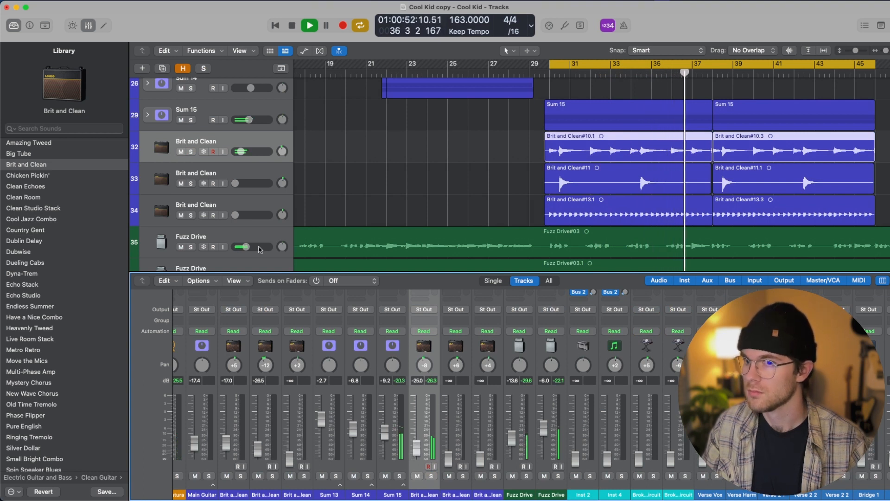
# - Bring the track 33 guitar up to -24.5 dB and solo it
pyautogui.click(243, 180)
pyautogui.moveTo(243, 180); pyautogui.dragTo(240, 182)
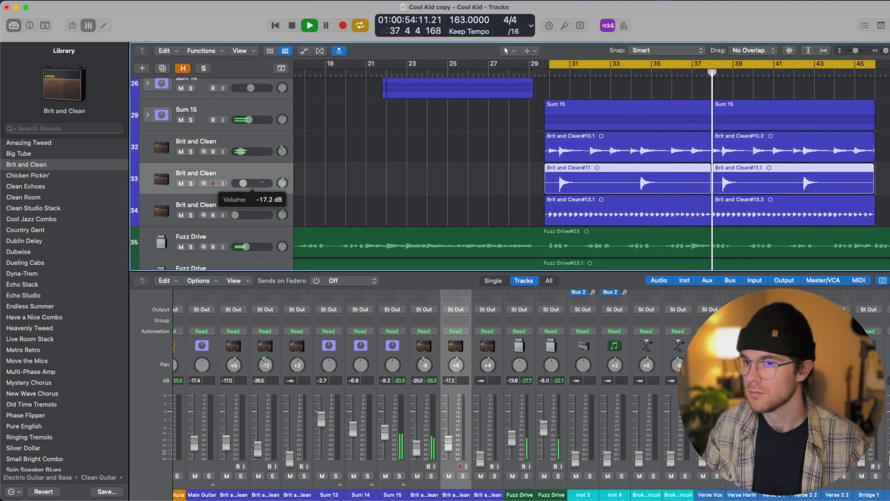
pyautogui.press('s')
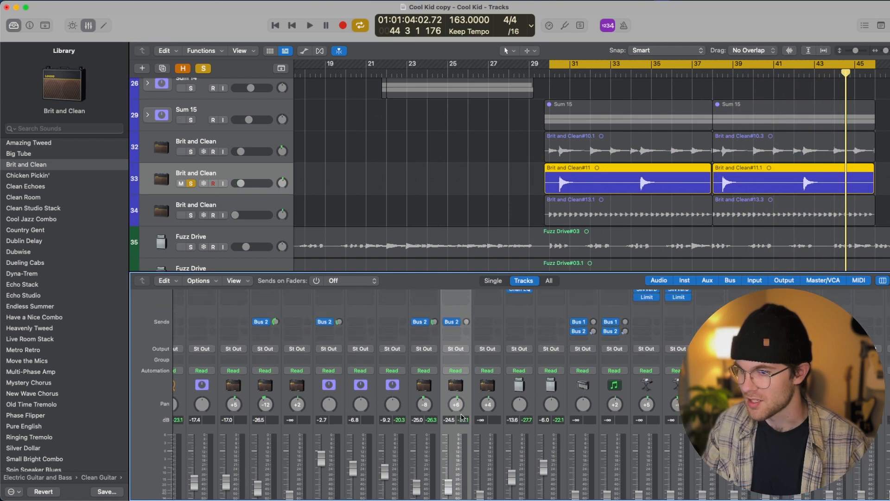
# - Process the soloed track 33 guitar with Virtual Mix Rack and a raised Bus 2 send, then pull its fader fully down
pyautogui.scroll(-1, 445, 413)
pyautogui.scroll(4, 461, 417)
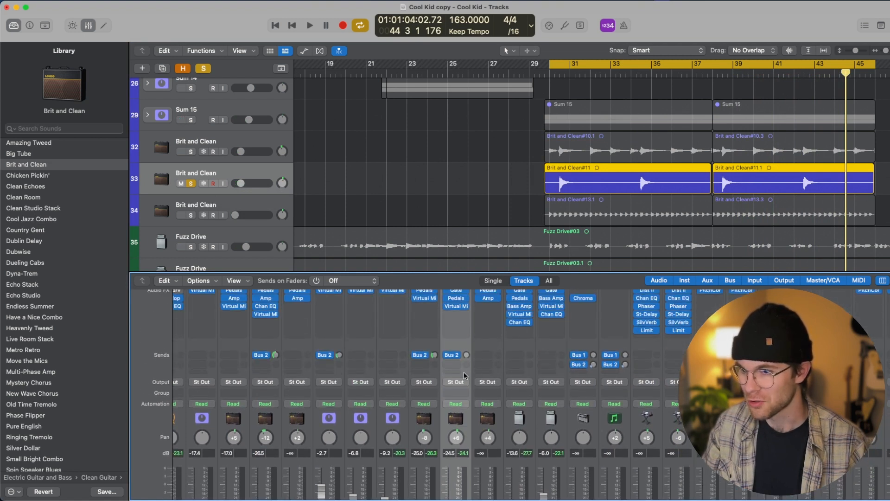
pyautogui.scroll(2, 464, 324)
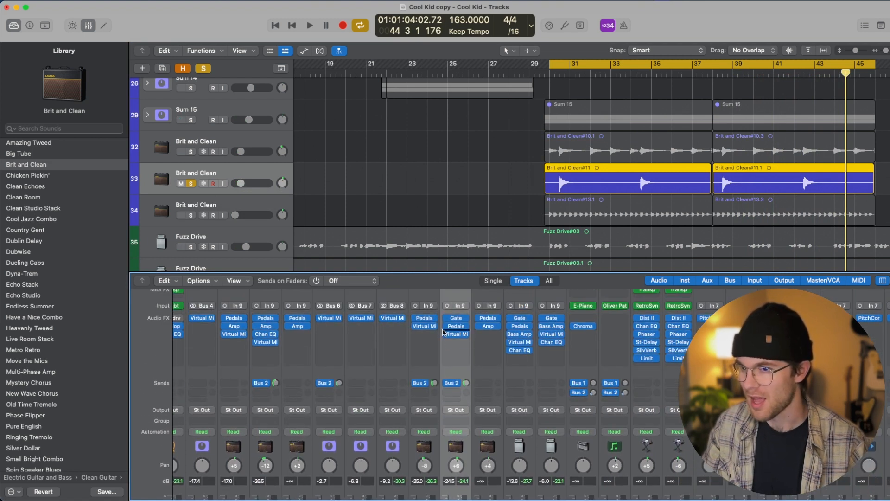
pyautogui.scroll(-5, 446, 347)
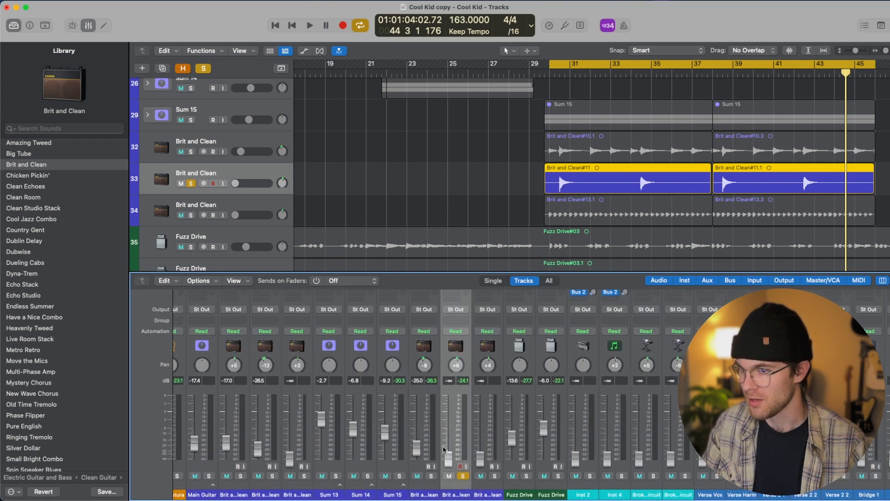
# - Raise the track 33 guitar's fader, unsolo it, and balance it at -22.0 dB against track 32 at -23.0 dB
pyautogui.press('space')
pyautogui.moveTo(450, 453); pyautogui.dragTo(448, 444)
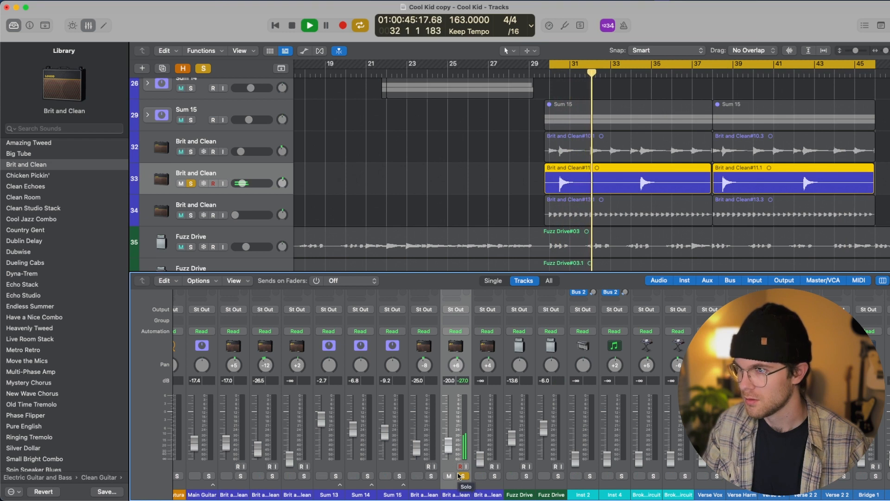
pyautogui.click(461, 476)
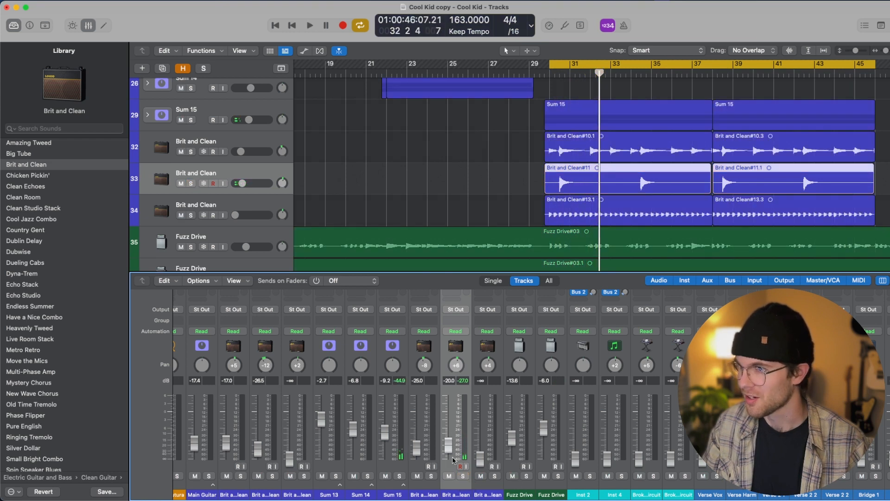
pyautogui.press('space')
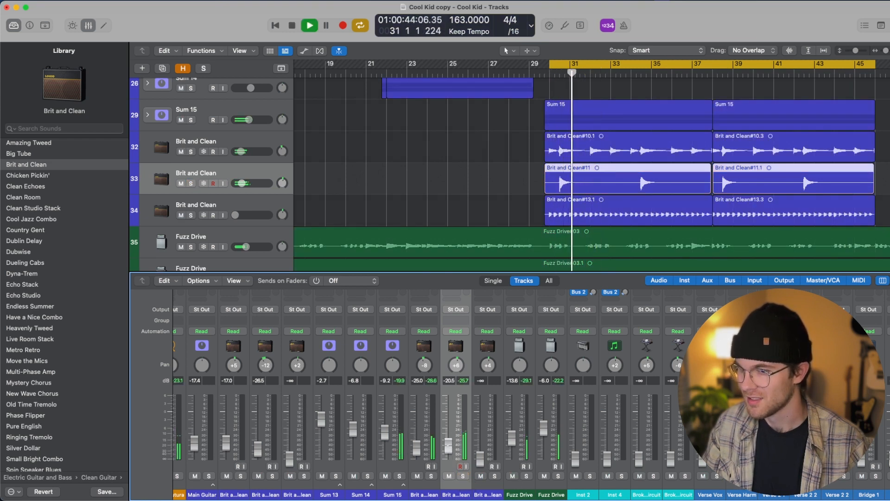
pyautogui.moveTo(448, 446); pyautogui.dragTo(447, 447)
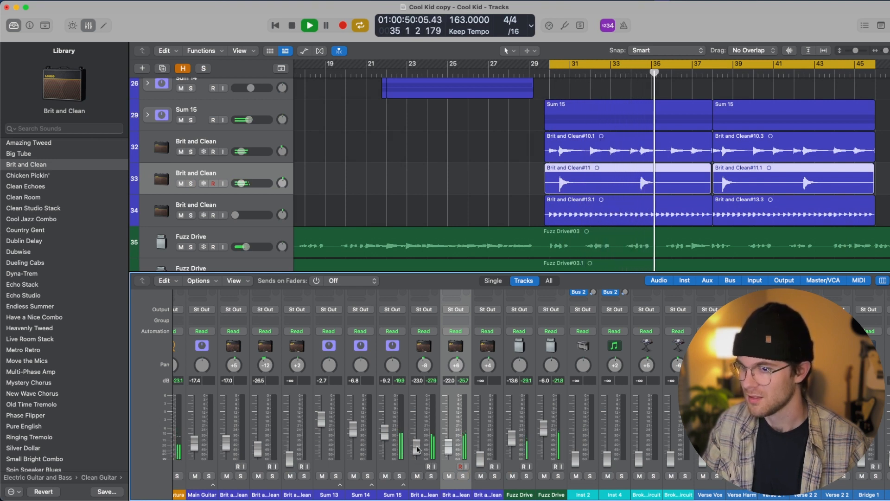
# - Solo the track 34 guitar and audition it with its fader raised to -24.0 dB
pyautogui.click(500, 448)
pyautogui.press('space')
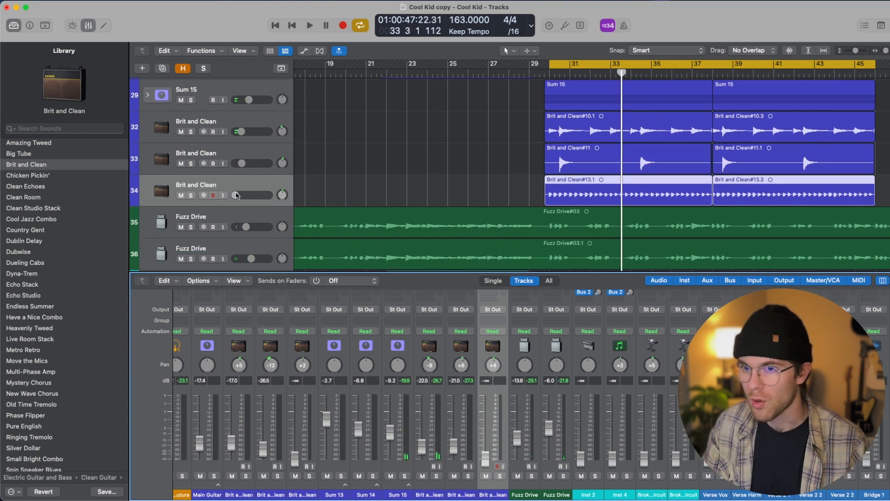
pyautogui.moveTo(236, 195); pyautogui.dragTo(238, 195)
pyautogui.press('s')
pyautogui.press('space')
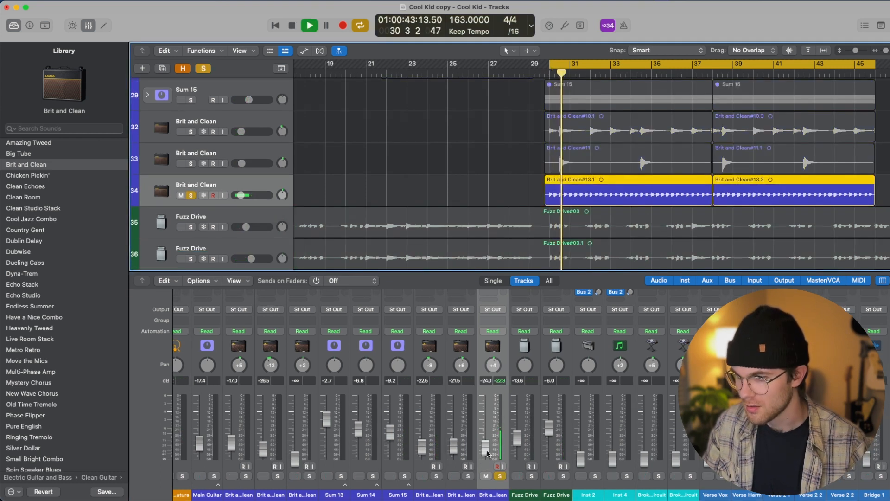
pyautogui.press('space')
# - Copy the Virtual Mix Rack from the track 20 guitar onto the track 34 guitar
pyautogui.scroll(3, 436, 448)
pyautogui.scroll(-3, 394, 446)
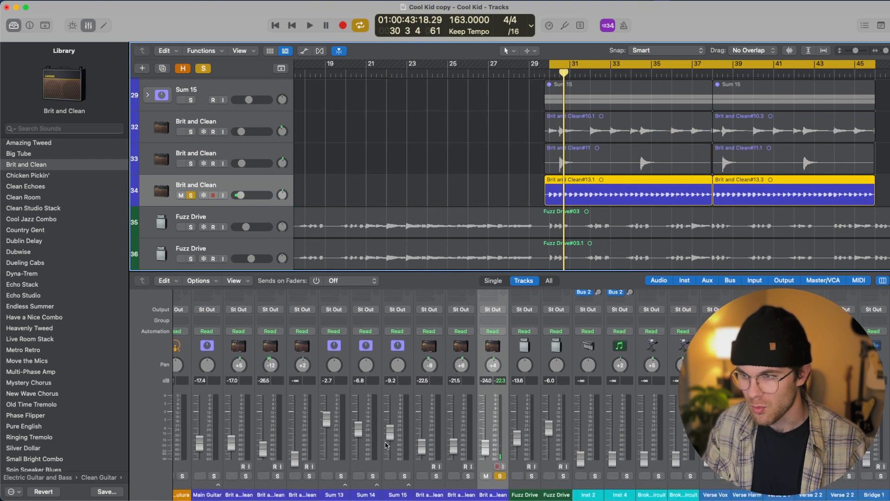
pyautogui.scroll(8, 206, 133)
pyautogui.click(206, 133)
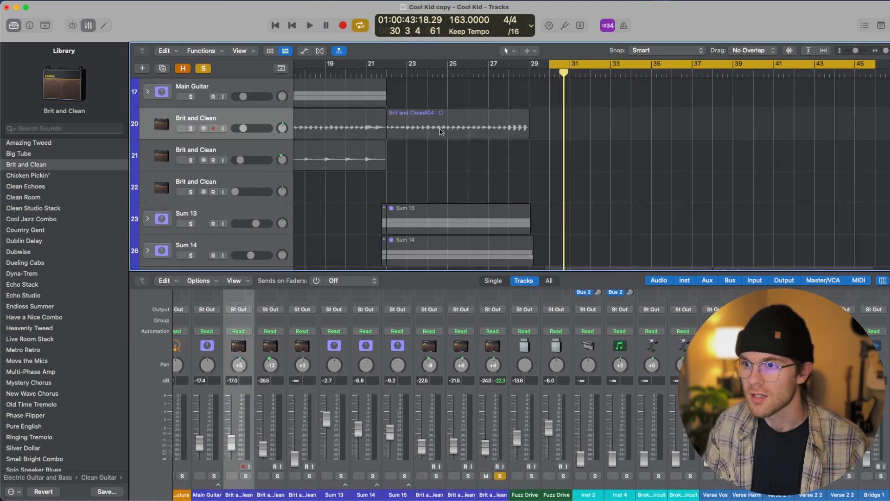
pyautogui.scroll(-5, 436, 145)
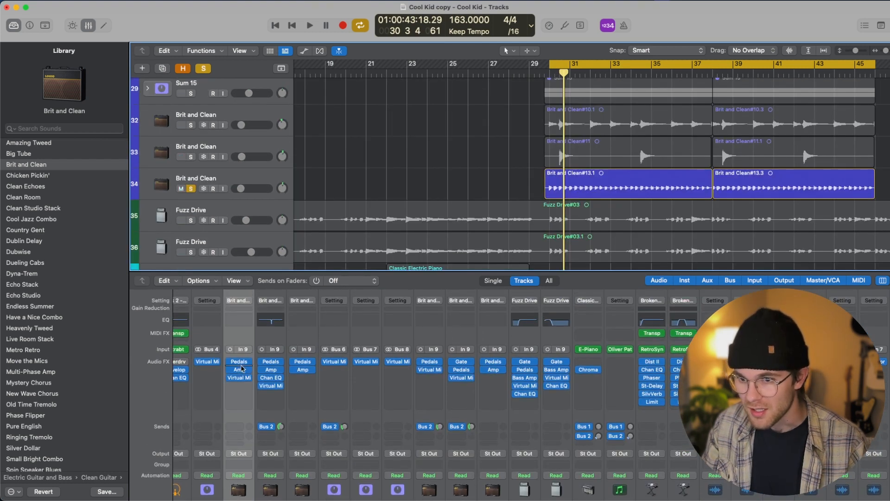
pyautogui.moveTo(239, 362); pyautogui.dragTo(450, 364)
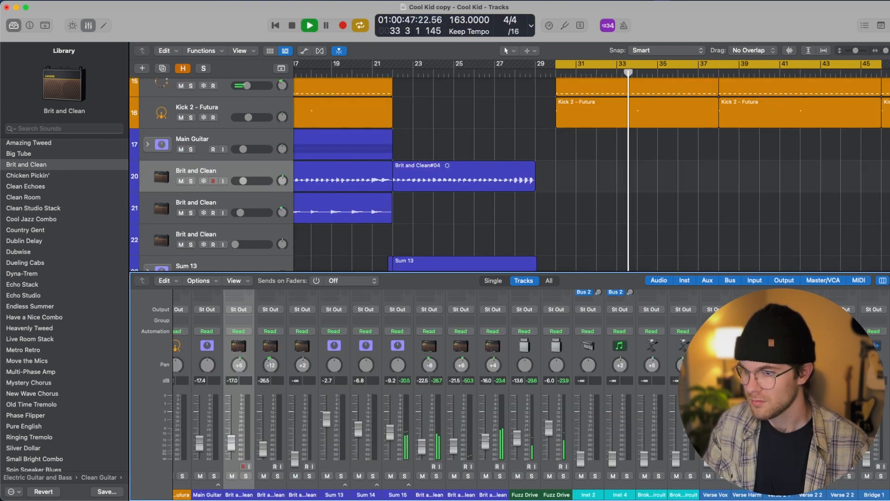
# - Set the track 34 guitar's fader to -18.0 dB, solo it, and check its Amp Designer settings
pyautogui.click(500, 475)
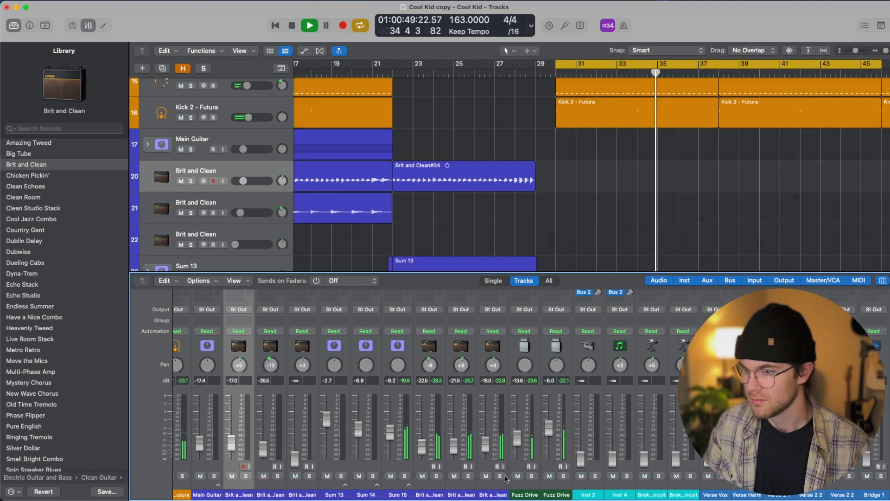
pyautogui.press('space')
pyautogui.scroll(5, 496, 417)
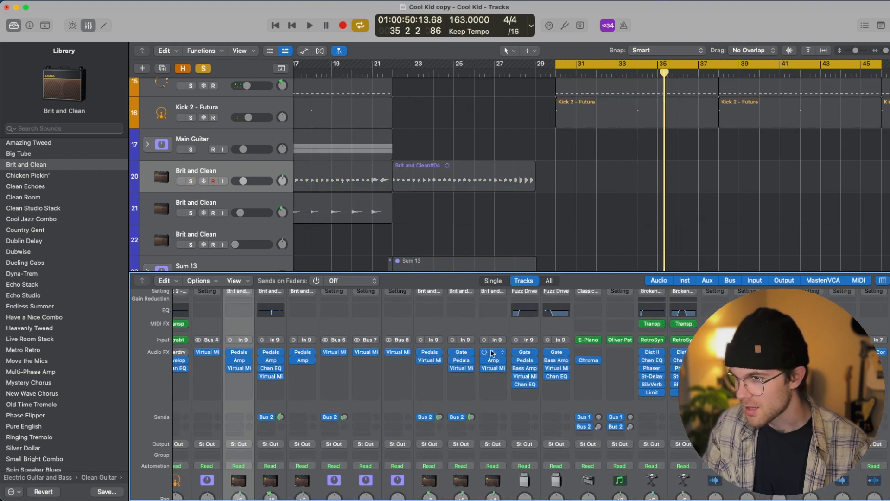
pyautogui.click(491, 352)
pyautogui.click(491, 353)
pyautogui.click(494, 353)
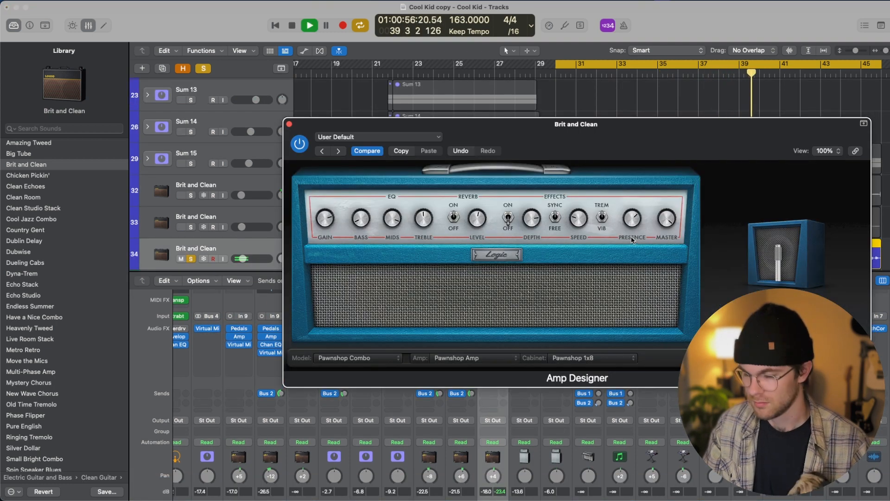
pyautogui.click(289, 124)
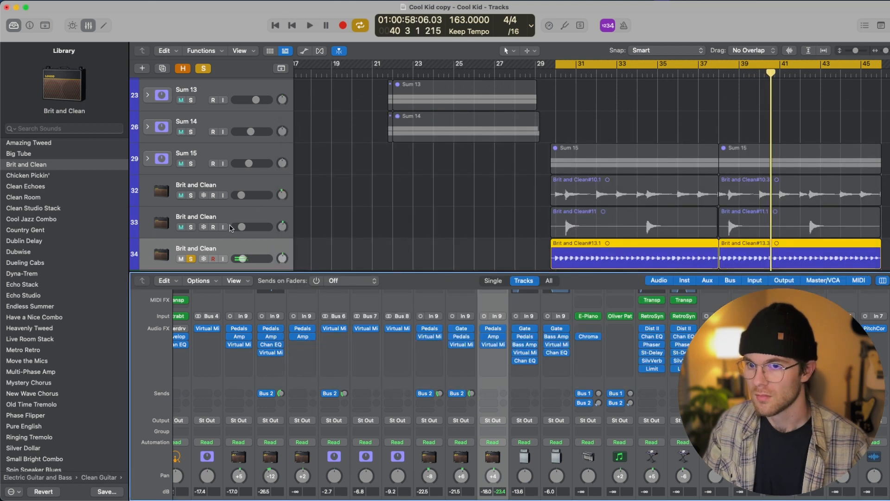
# - Unsolo the track 34 guitar and balance its fader at -15.8 dB against the full mix
pyautogui.scroll(-2, 510, 186)
pyautogui.scroll(-5, 464, 394)
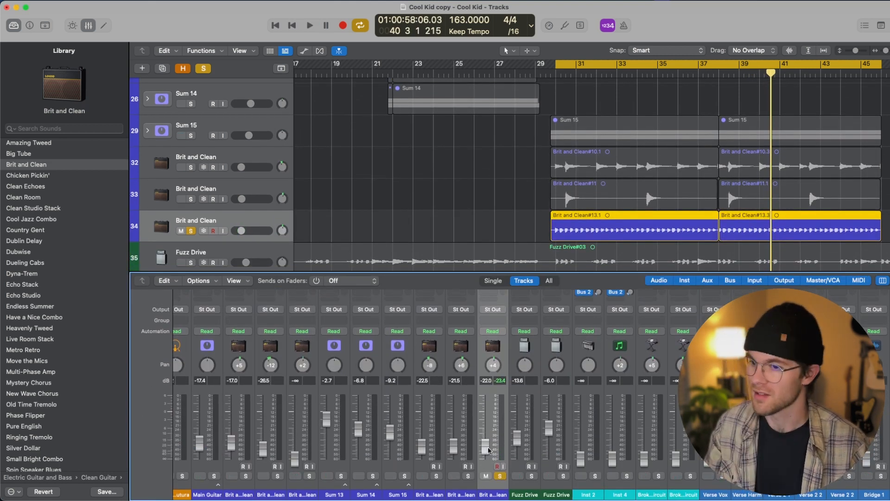
pyautogui.press('s')
pyautogui.hotkey('shift', 'space')
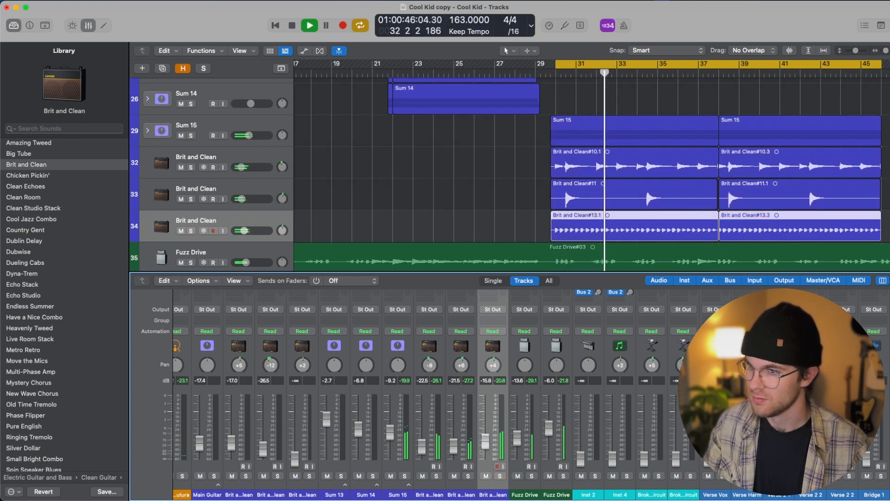
# - Solo the Inst 4 track and review its Oliver Patrice Weder piano instrument
pyautogui.scroll(-10, 464, 195)
pyautogui.hscroll(3, 464, 195)
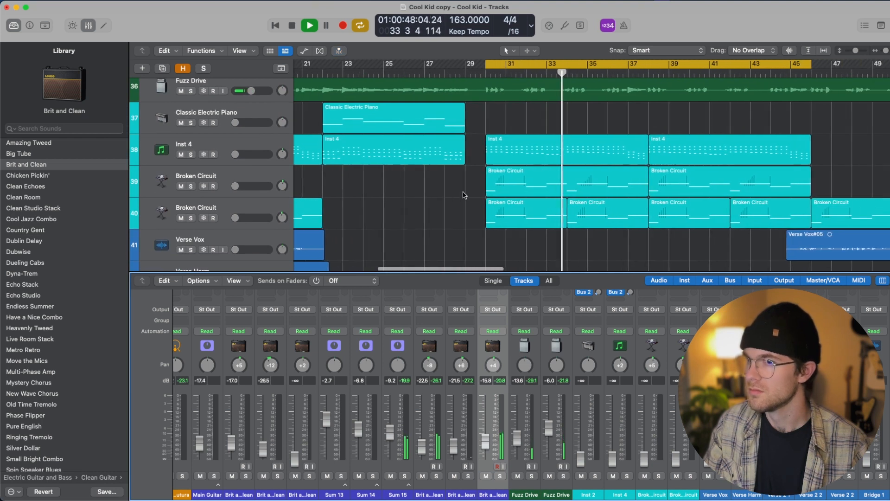
pyautogui.press('space')
pyautogui.click(506, 161)
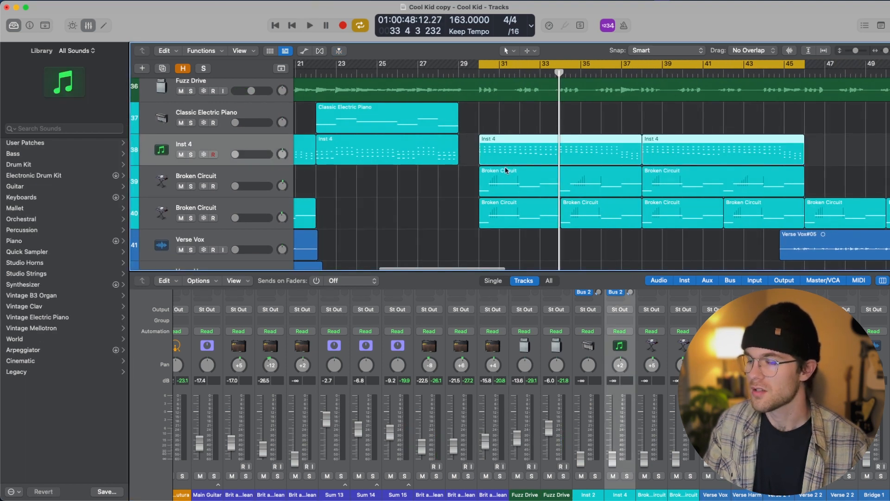
pyautogui.scroll(-1, 503, 167)
pyautogui.hscroll(1, 502, 166)
pyautogui.hscroll(-5, 487, 168)
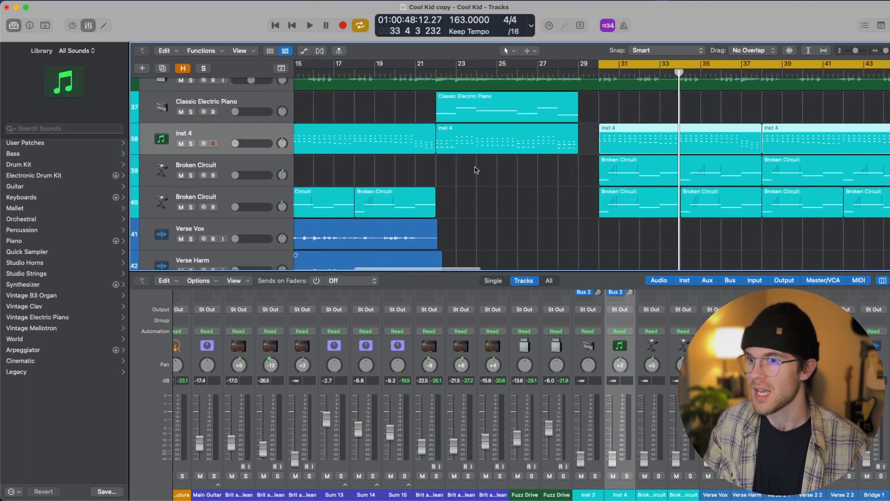
pyautogui.hscroll(5, 533, 187)
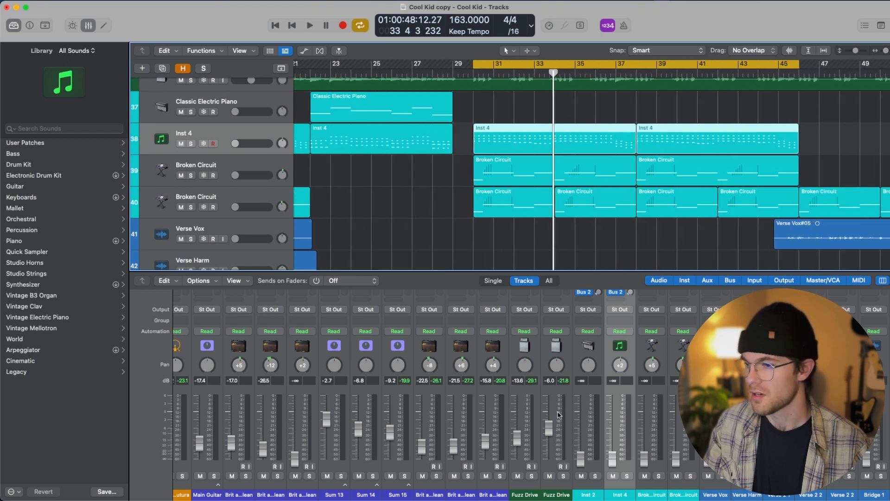
pyautogui.press('s')
pyautogui.scroll(5, 627, 438)
pyautogui.click(620, 352)
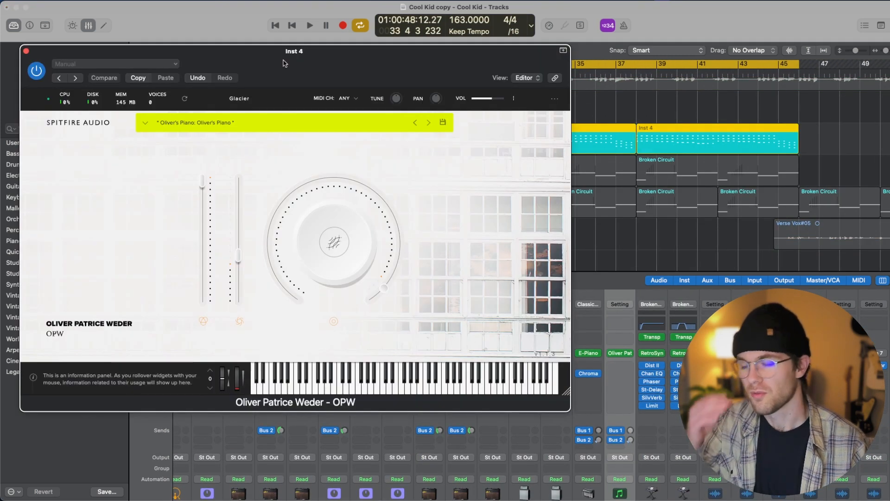
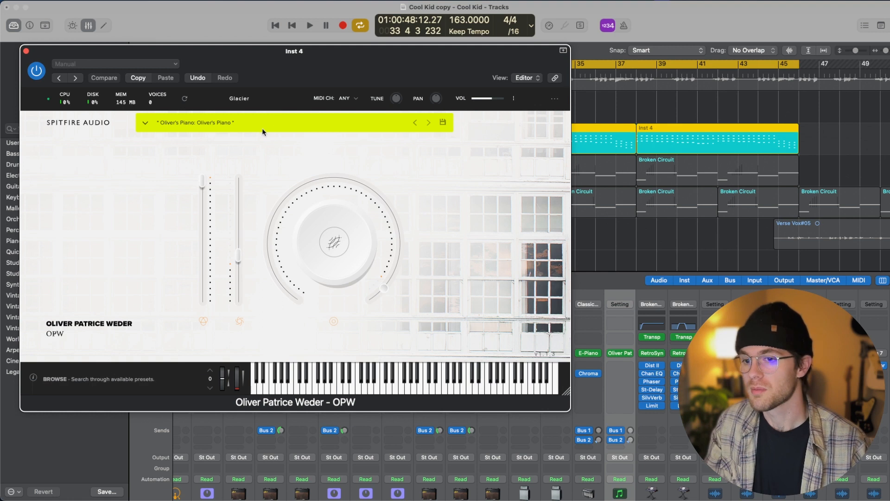
pyautogui.click(26, 50)
# - Raise the soloed Inst 4 fader to -7.4 dB and adjust its Bus 2 send to about -9.3 dB during playback
pyautogui.scroll(-3, 657, 470)
pyautogui.scroll(-3, 658, 471)
pyautogui.moveTo(612, 456); pyautogui.dragTo(613, 427)
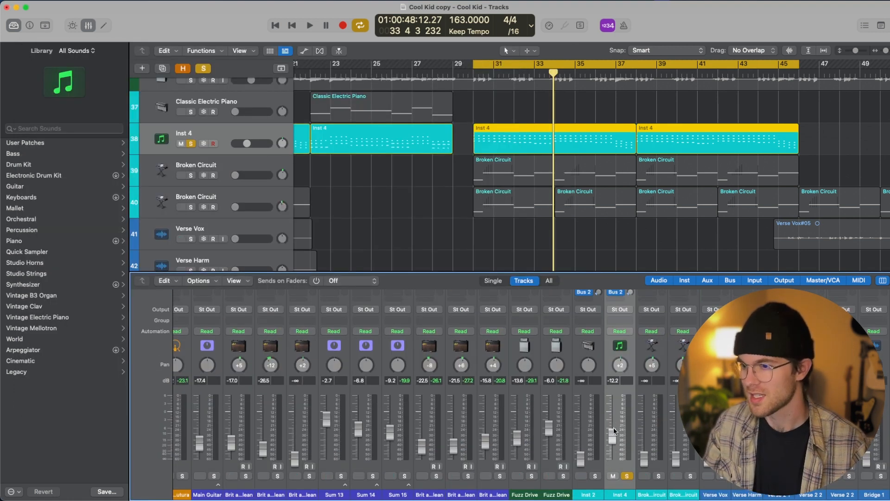
pyautogui.press('space')
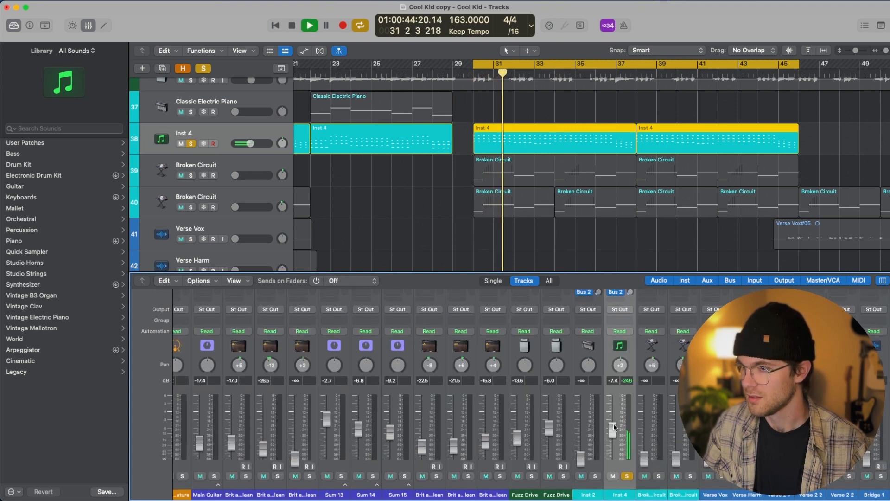
pyautogui.scroll(3, 510, 394)
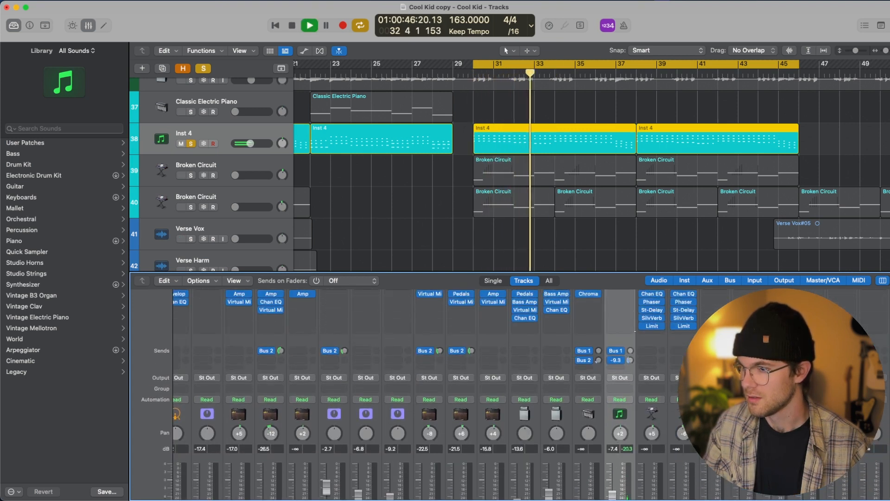
# - Insert Virtual Mix Rack on Inst 4, load the FG-73 preamp and FG-2A compressor, and dial in their drive and compression
pyautogui.press('space')
pyautogui.scroll(2, 632, 363)
pyautogui.click(619, 365)
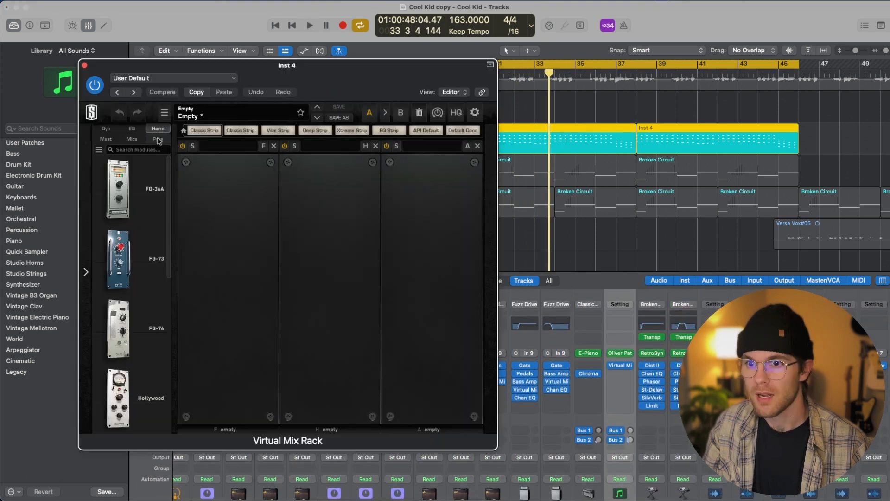
pyautogui.moveTo(135, 255); pyautogui.dragTo(235, 186)
pyautogui.press('space')
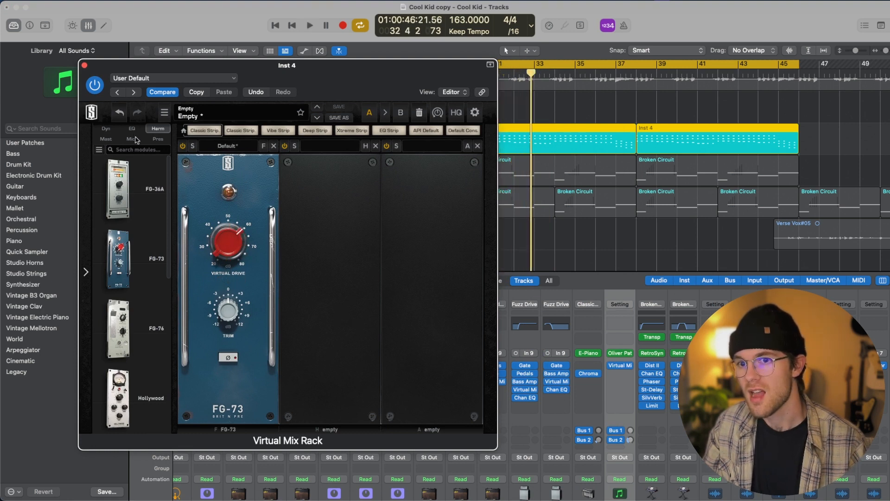
pyautogui.click(135, 129)
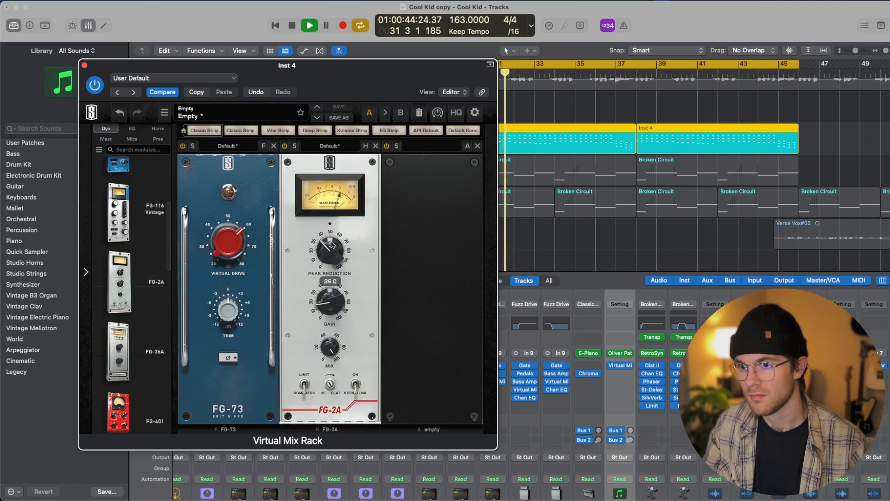
pyautogui.moveTo(330, 253); pyautogui.dragTo(330, 294)
pyautogui.press('space')
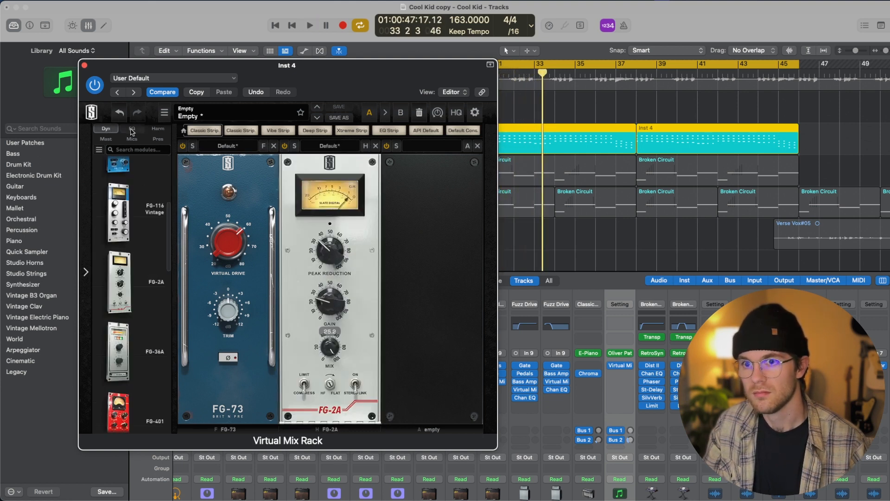
# - Add a CS-EQ to the Inst 4 rack, then balance the unsoloed track at -5.9 dB, panned +11
pyautogui.click(132, 129)
pyautogui.moveTo(120, 286); pyautogui.dragTo(463, 258)
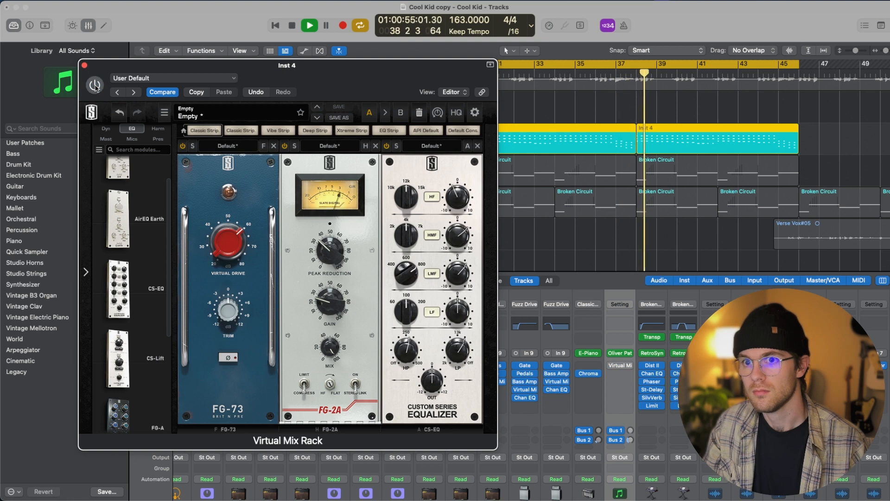
pyautogui.click(85, 65)
pyautogui.press('space')
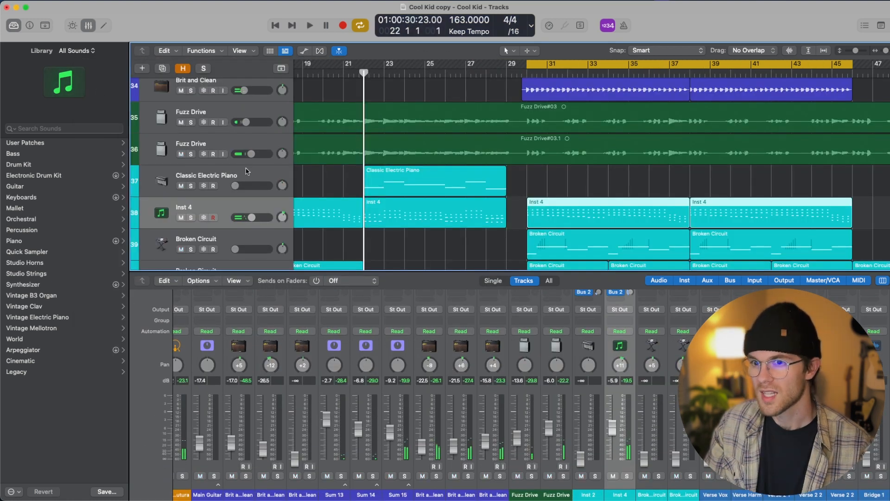
# - Turn off cycle playback, then raise the Classic Electric Piano to -16.0 dB and solo it
pyautogui.click(246, 171)
pyautogui.press('c')
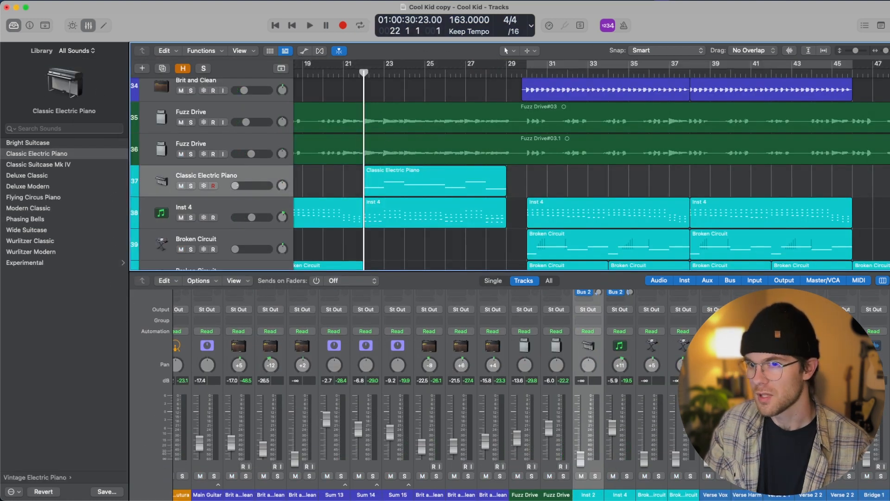
pyautogui.moveTo(235, 185); pyautogui.dragTo(244, 186)
pyautogui.press('s')
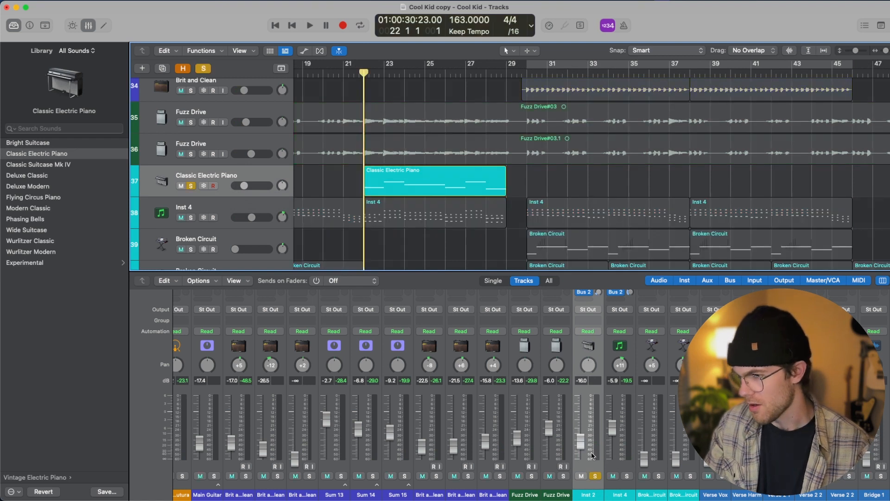
# - Lower the Classic Electric Piano to -17.8 dB, comparing it soloed and within the full mix
pyautogui.press('space')
pyautogui.moveTo(580, 441)
pyautogui.mouseDown()
pyautogui.moveTo(583, 456)
pyautogui.moveTo(580, 448)
pyautogui.mouseUp()
pyautogui.press('s')
pyautogui.press('s')
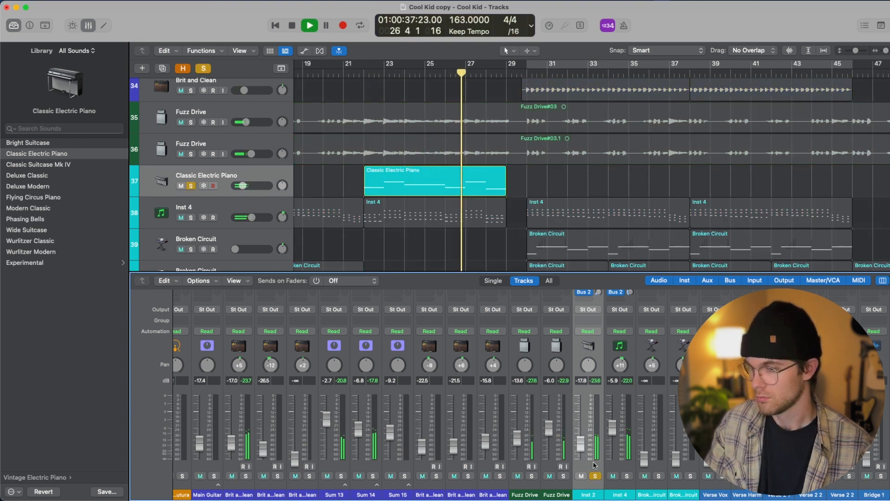
# - Replace the Classic Electric Piano's Chroma effect with Virtual Mix Rack, loading the FG-73, FG-2A and an EQ module
pyautogui.scroll(5, 591, 459)
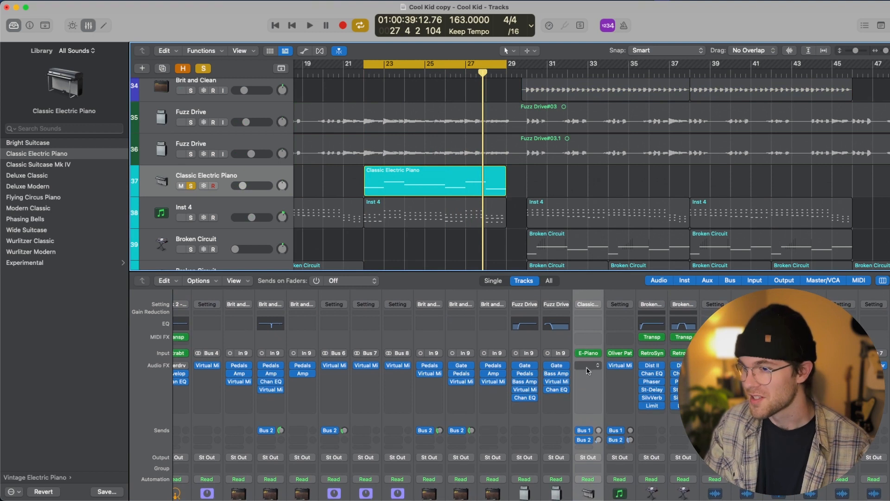
pyautogui.click(586, 368)
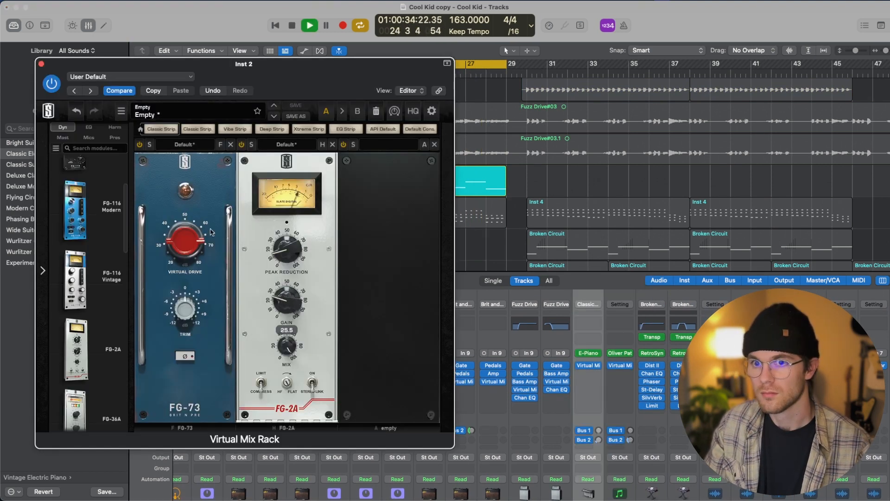
pyautogui.click(89, 128)
pyautogui.moveTo(75, 210); pyautogui.dragTo(391, 223)
pyautogui.moveTo(414, 345); pyautogui.dragTo(419, 444)
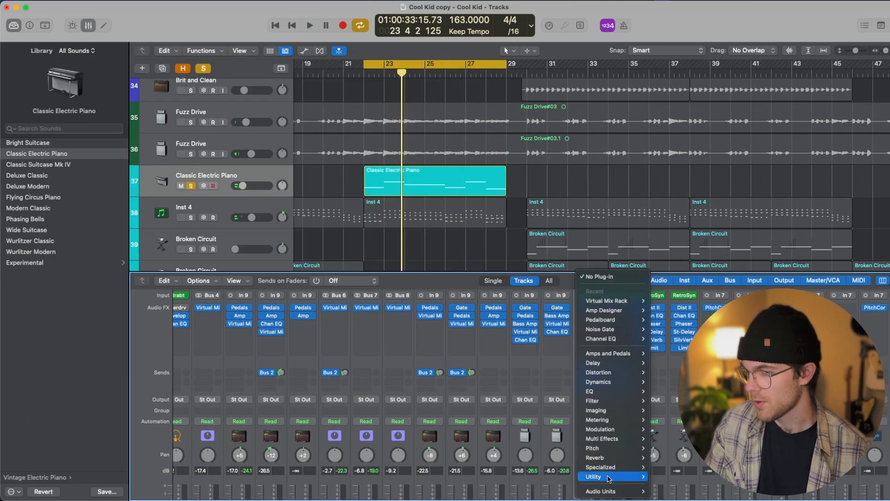
# - Insert BABY Audio Magic Switch after Virtual Mix Rack on the Classic Electric Piano and audition it
pyautogui.moveTo(617, 491)
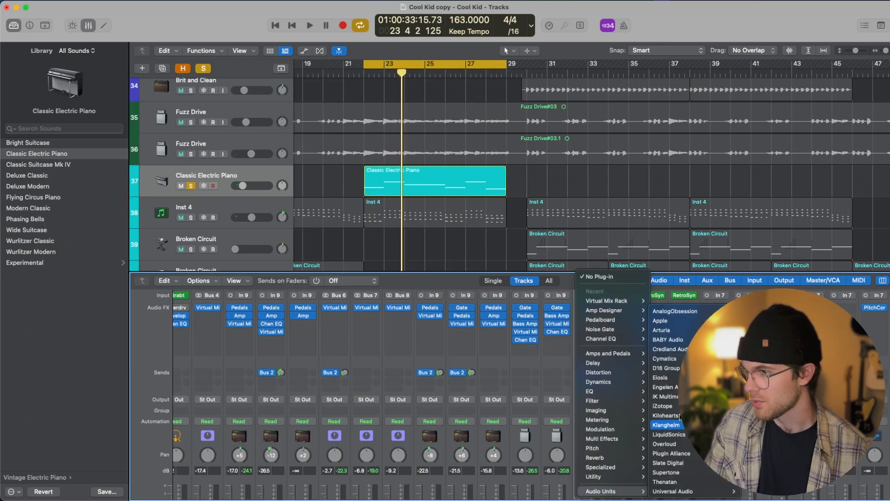
pyautogui.click(760, 346)
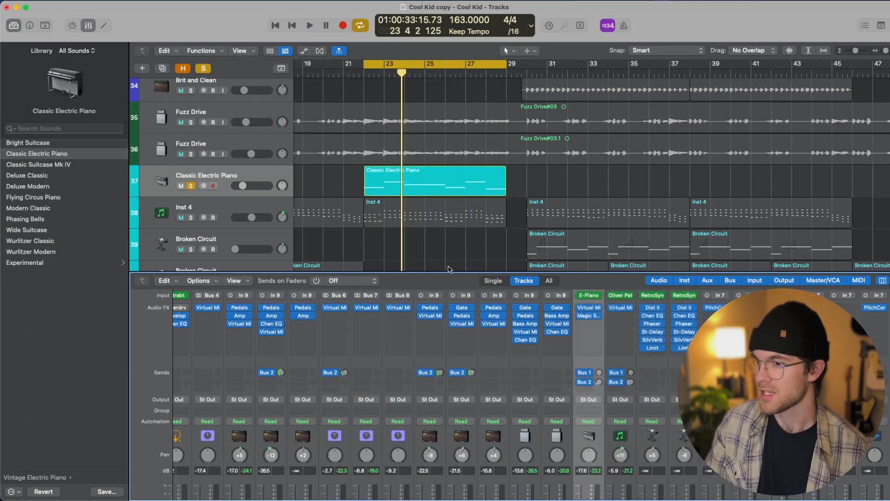
pyautogui.click(586, 316)
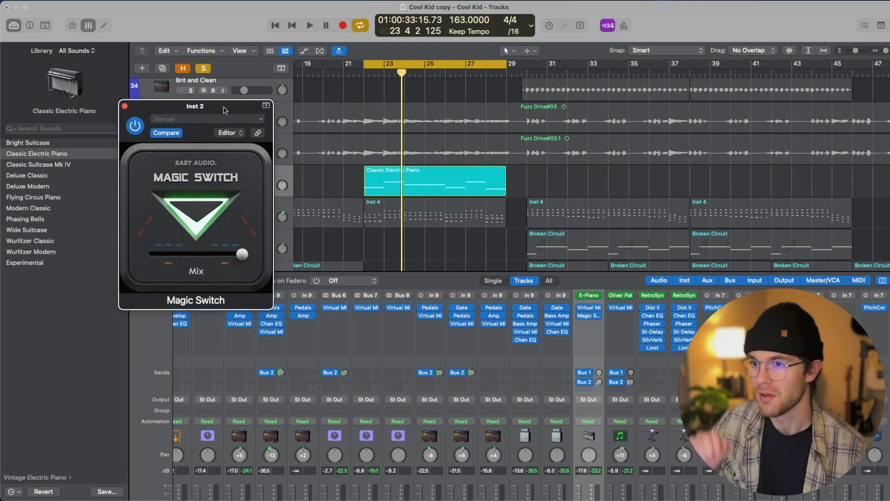
pyautogui.press('space')
pyautogui.scroll(-5, 589, 427)
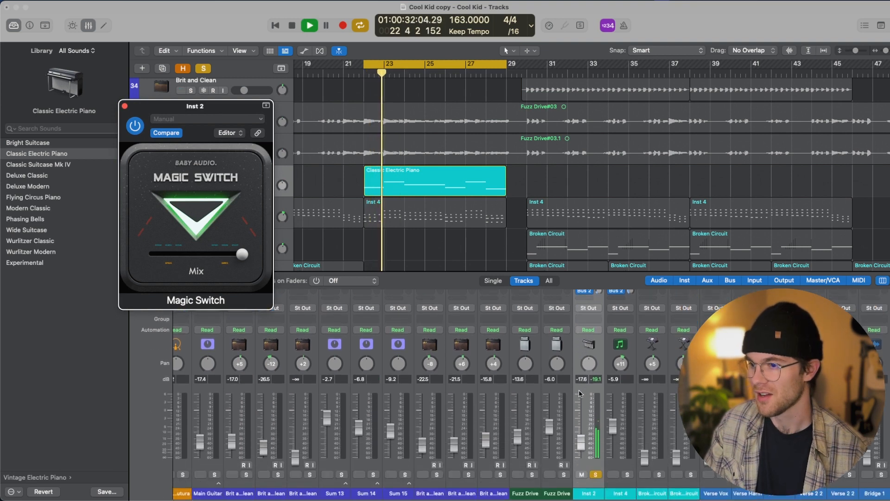
# - Unsolo the Classic Electric Piano, close Magic Switch, and raise the Inst 4 fader to -4.5 dB
pyautogui.press('super+a')
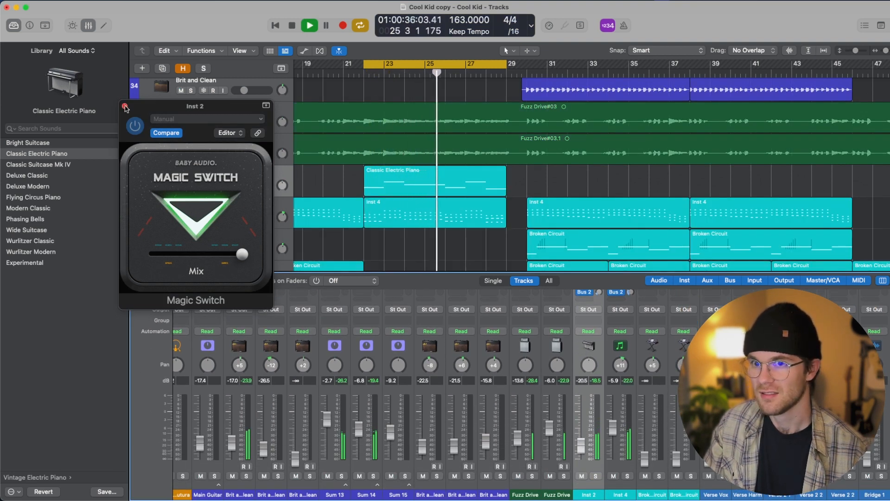
pyautogui.press('v')
pyautogui.click(627, 475)
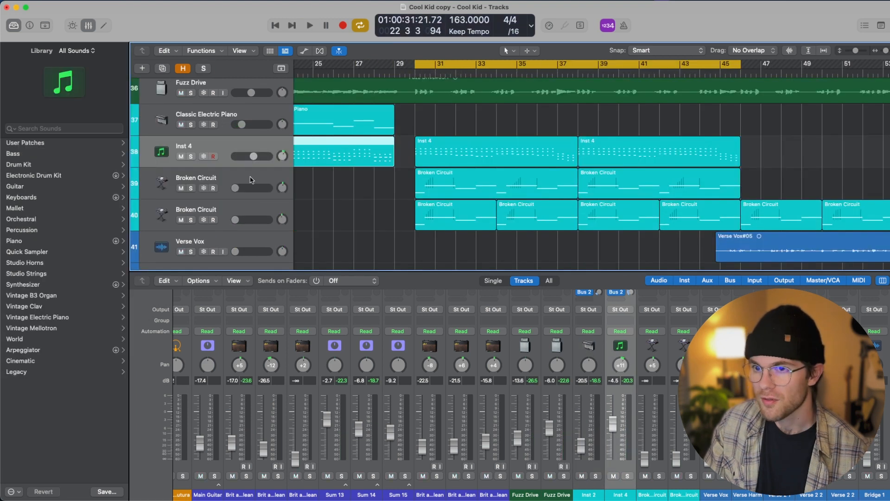
# - Solo the first Broken Circuit track and raise its level from silence during playback of its cycled regions
pyautogui.click(251, 179)
pyautogui.hscroll(3, 471, 209)
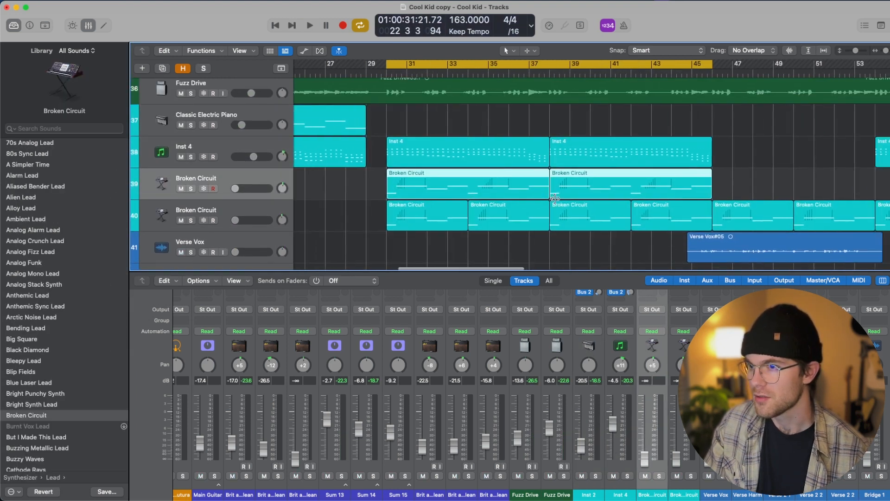
pyautogui.press('s')
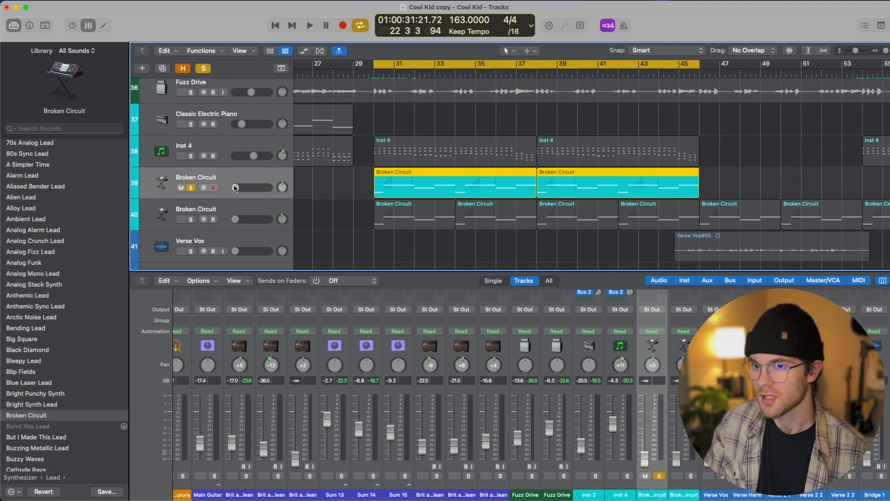
pyautogui.press('space')
pyautogui.moveTo(235, 187); pyautogui.dragTo(251, 189)
# - Insert Virtual Mix Rack with the FG-73 on the first Broken Circuit track and add a Bus 2 Large Hall send
pyautogui.scroll(5, 655, 417)
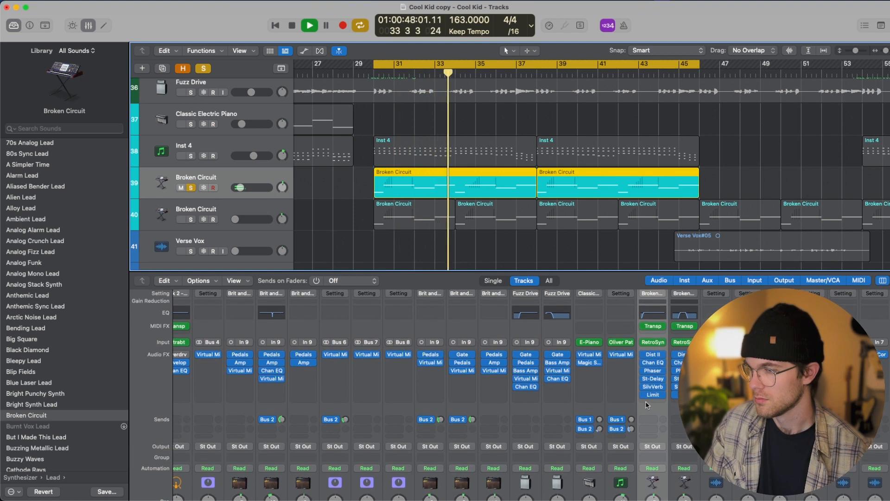
pyautogui.press('space')
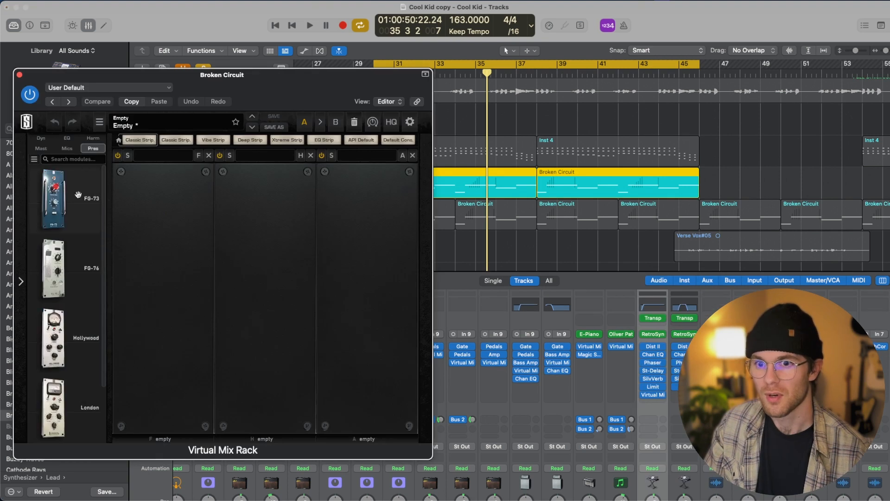
pyautogui.moveTo(77, 194); pyautogui.dragTo(207, 225)
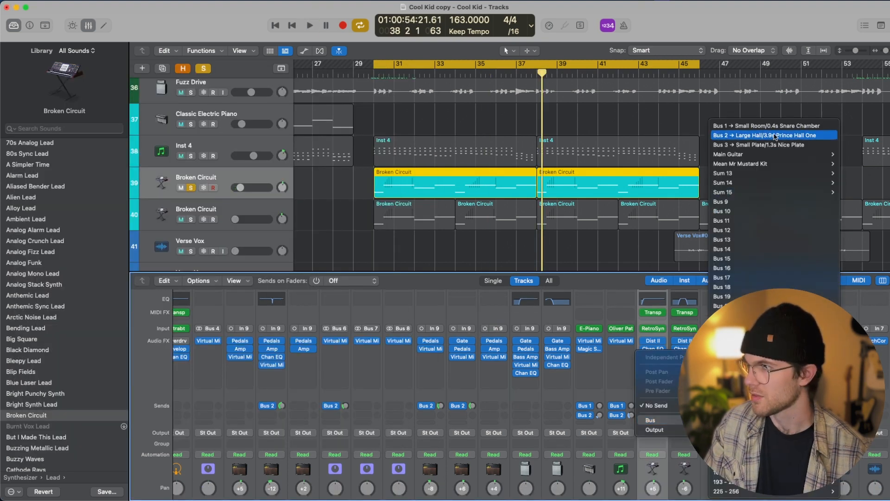
pyautogui.click(765, 159)
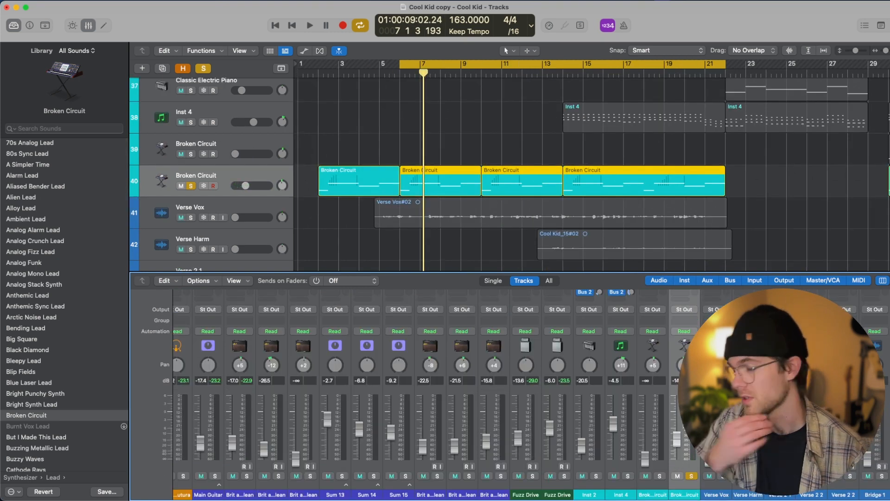
# - Audition the second Broken Circuit track soloed over its cycled opening regions
pyautogui.press('space')
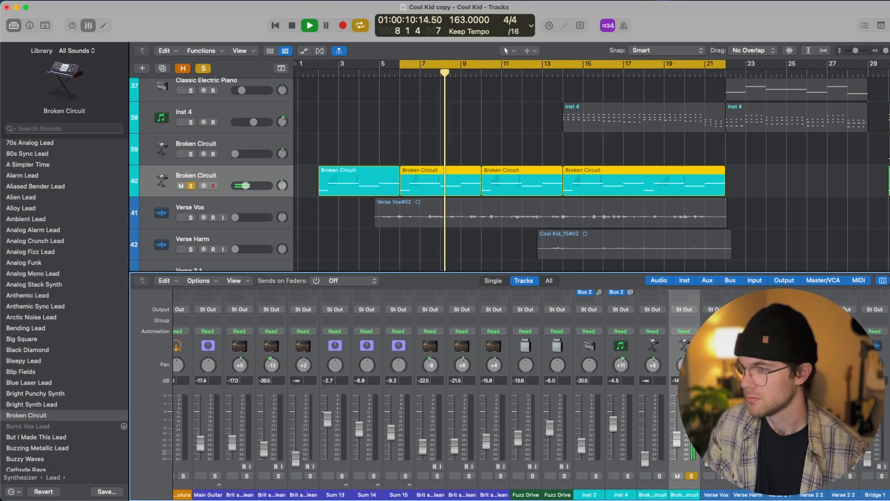
pyautogui.scroll(5, 683, 455)
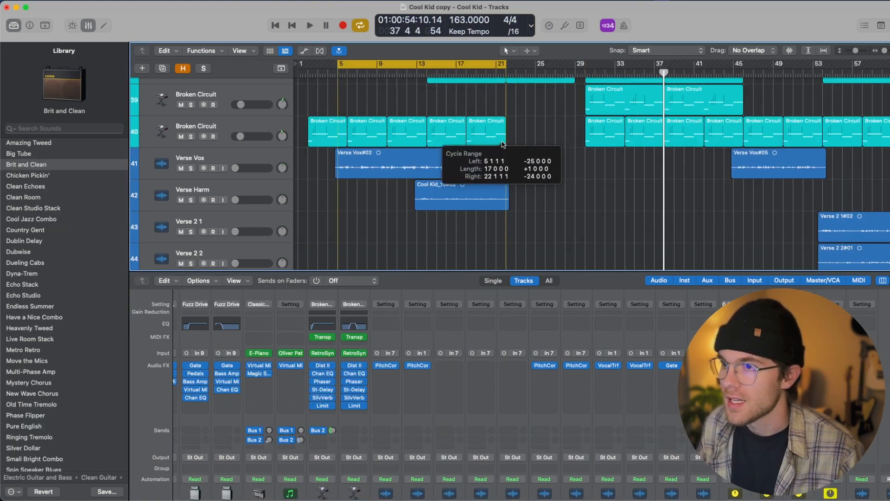
# - Select the Verse Vox track and raise its fader to -5.1 dB
pyautogui.scroll(10, 514, 121)
pyautogui.scroll(-10, 495, 137)
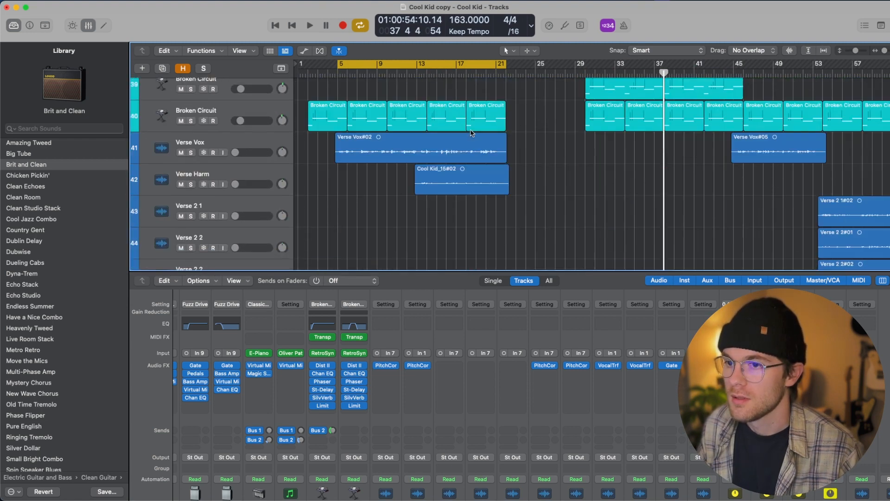
pyautogui.scroll(-5, 475, 417)
pyautogui.click(475, 450)
pyautogui.scroll(5, 504, 434)
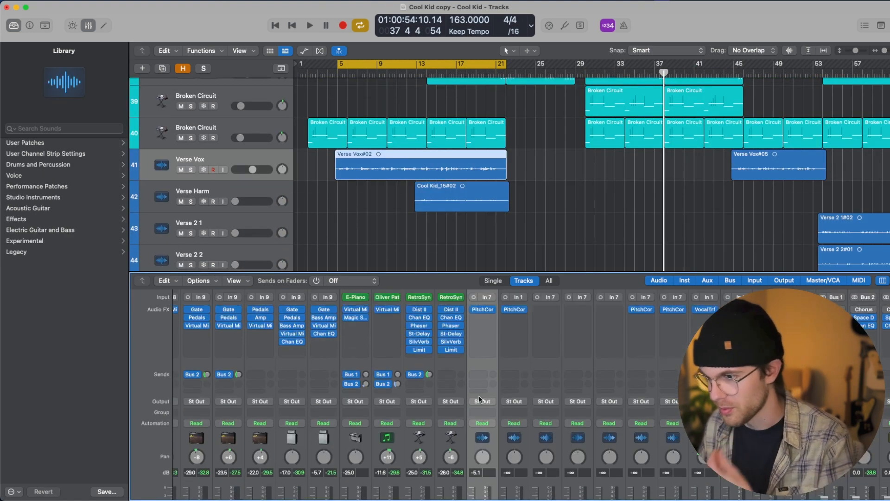
# - Insert Virtual Mix Rack on Verse Vox, loading the FG-73 with drive at about 70 dB and the FG-2A with gain about 25
pyautogui.click(483, 374)
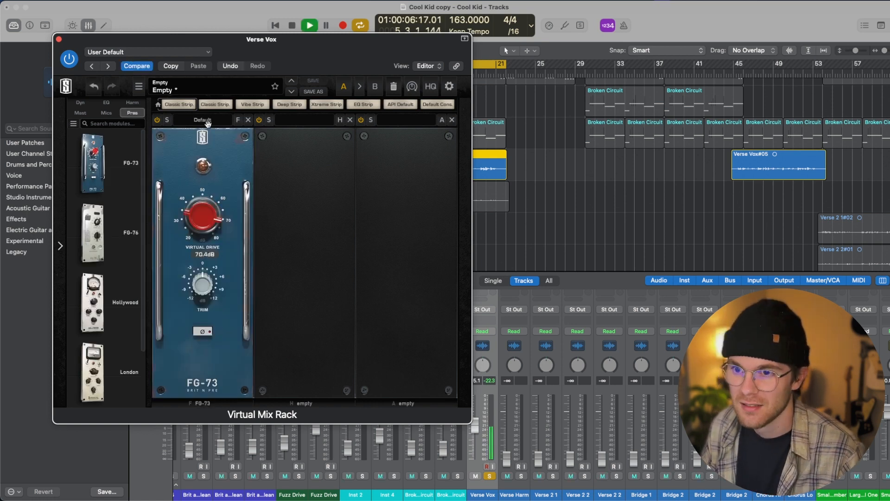
pyautogui.moveTo(196, 215)
pyautogui.mouseDown()
pyautogui.moveTo(199, 237)
pyautogui.moveTo(208, 237)
pyautogui.moveTo(206, 226)
pyautogui.mouseUp()
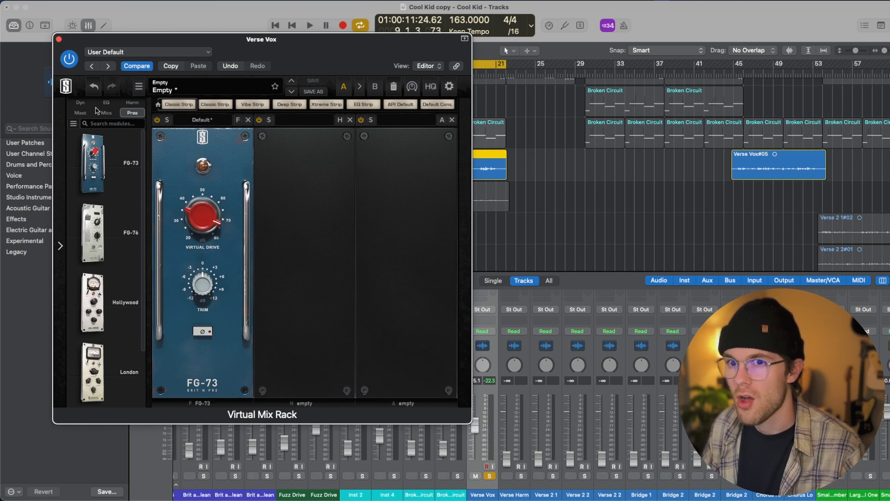
pyautogui.click(79, 103)
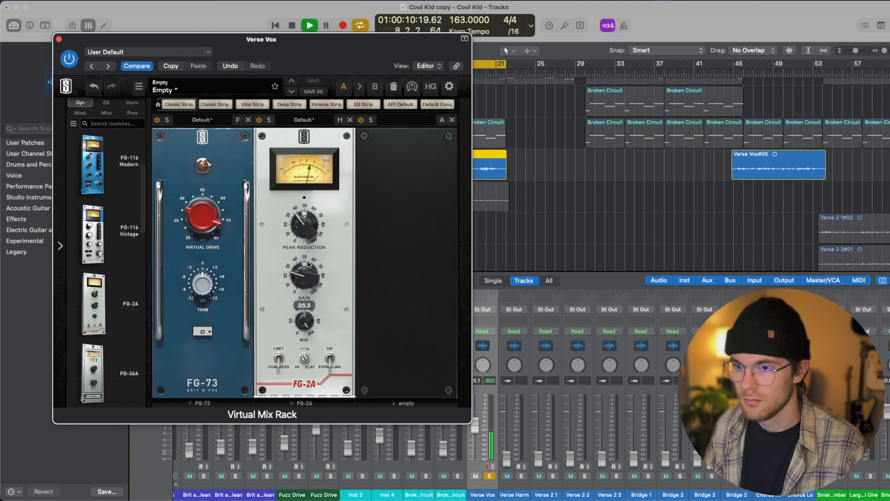
pyautogui.moveTo(306, 272); pyautogui.dragTo(302, 272)
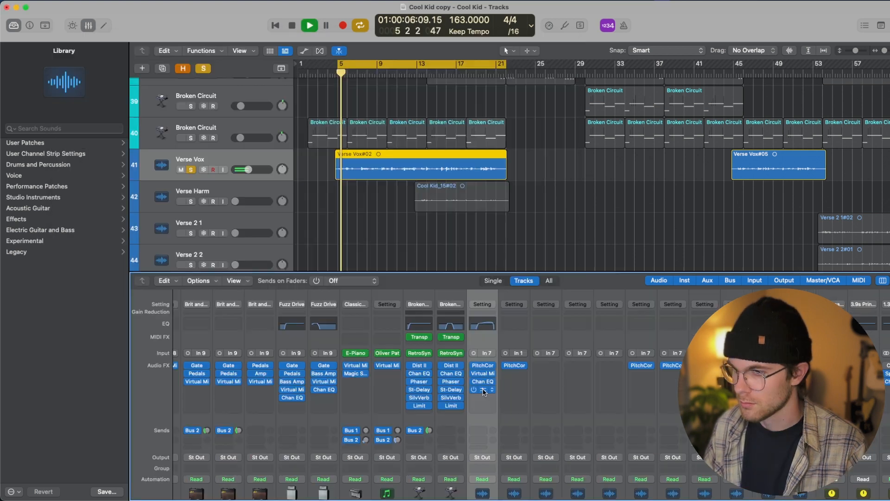
# - Insert Tape Delay on the Verse Vox and set its note value to 1/8
pyautogui.click(482, 374)
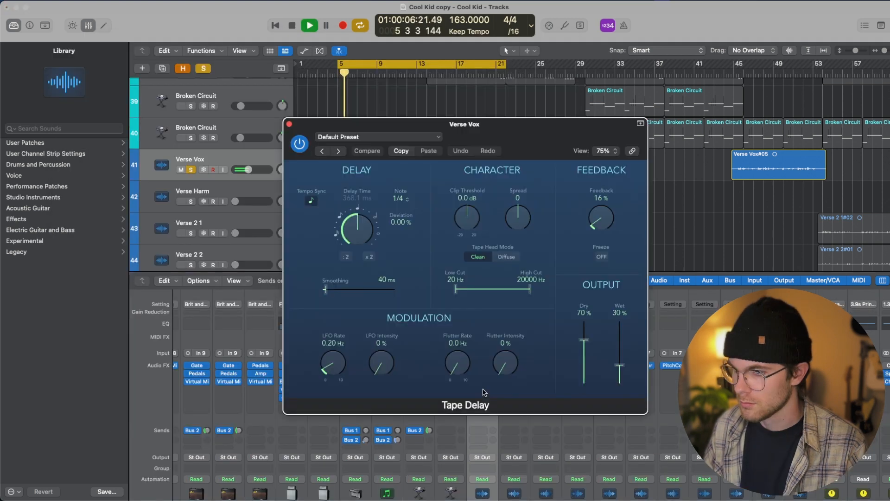
pyautogui.click(399, 198)
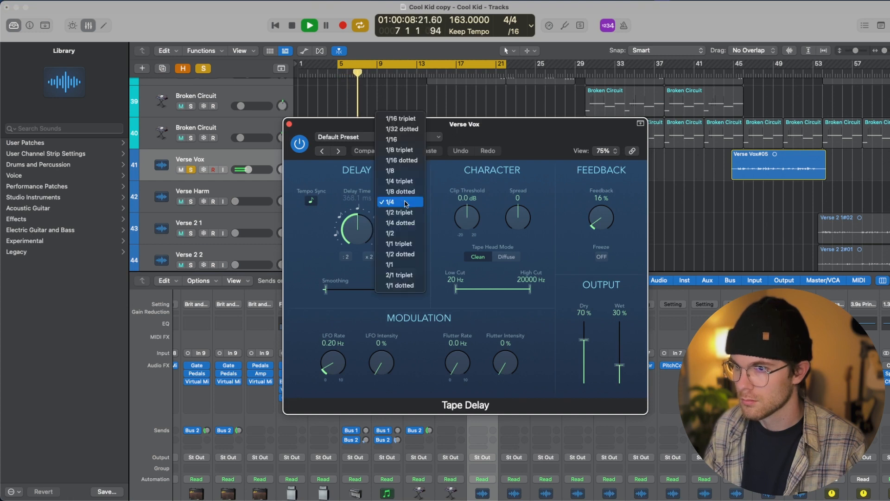
pyautogui.click(408, 172)
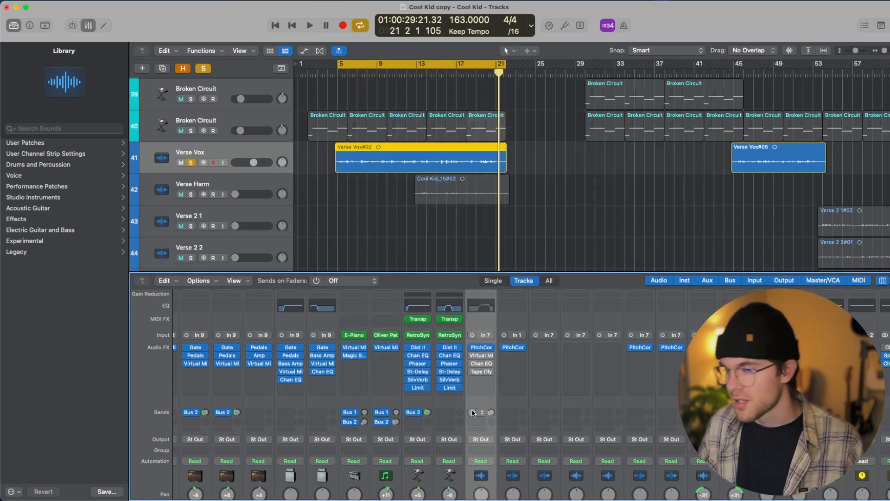
# - Audition the processed Verse Vox, unsolo it, and lower its fader to -5.2 dB within the full mix
pyautogui.press('space')
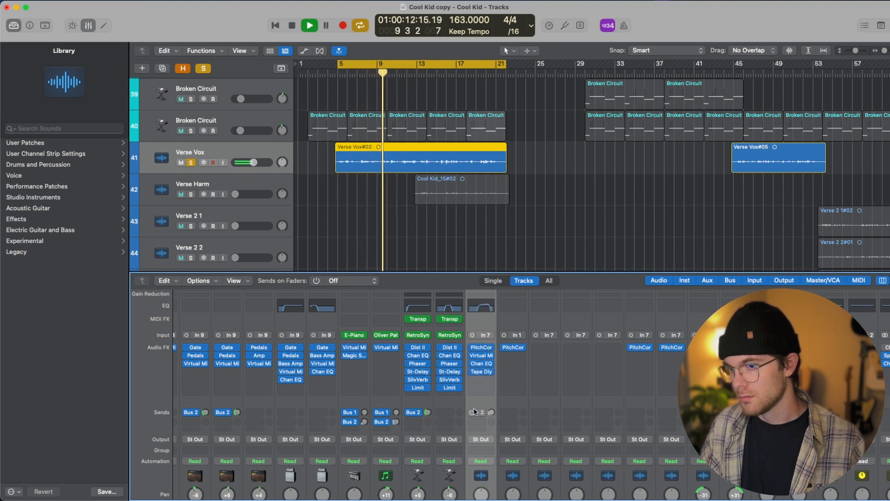
pyautogui.scroll(-5, 473, 413)
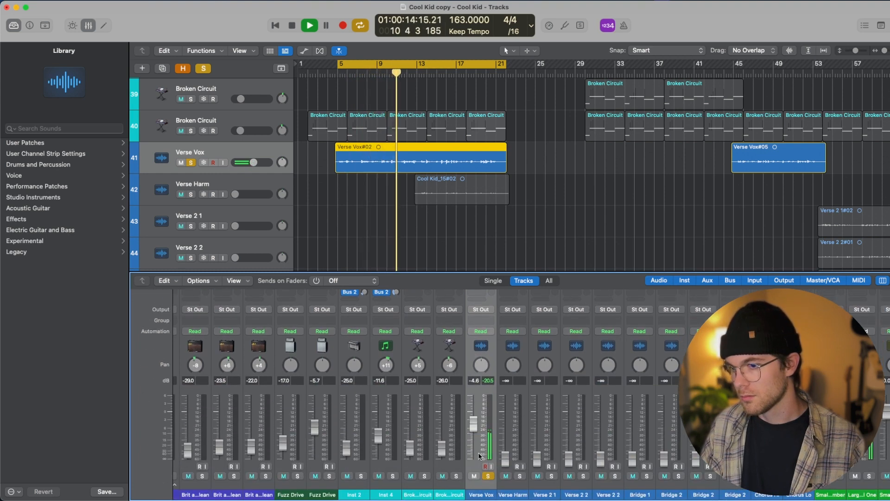
pyautogui.click(487, 475)
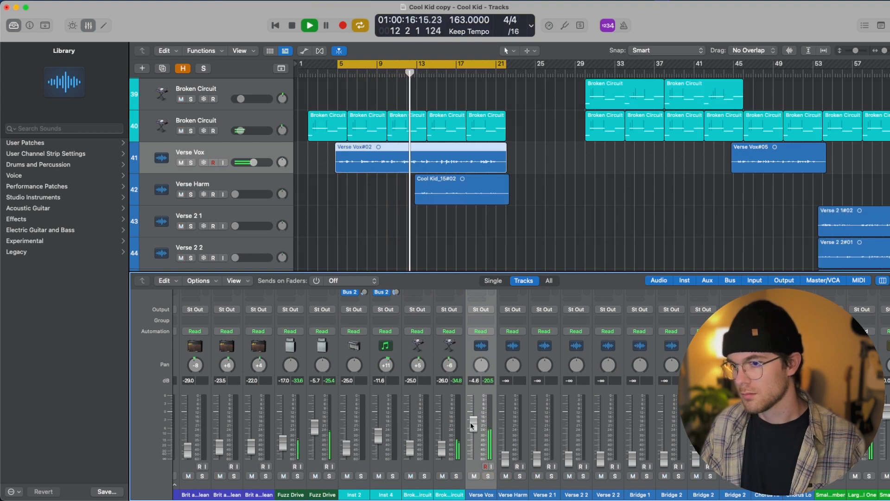
pyautogui.moveTo(472, 425); pyautogui.dragTo(475, 426)
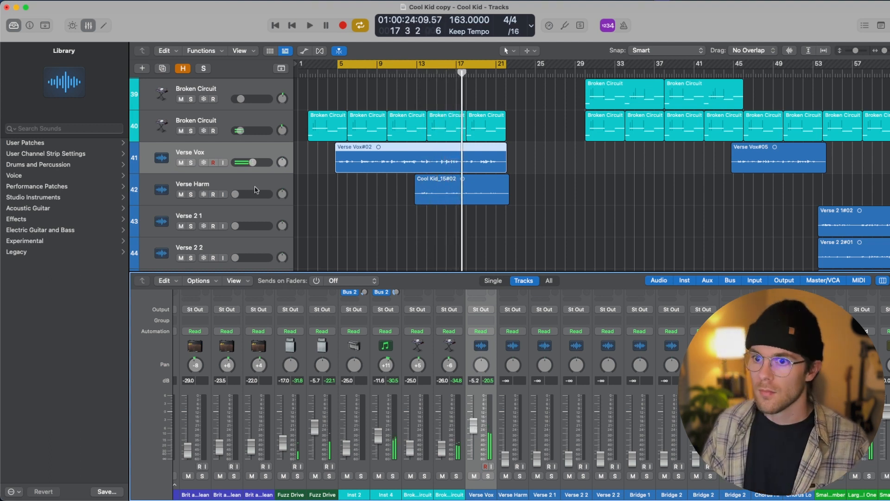
# - Raise the Verse Harm track to -6.2 dB and audition it soloed over its cycled region
pyautogui.moveTo(235, 194); pyautogui.dragTo(252, 194)
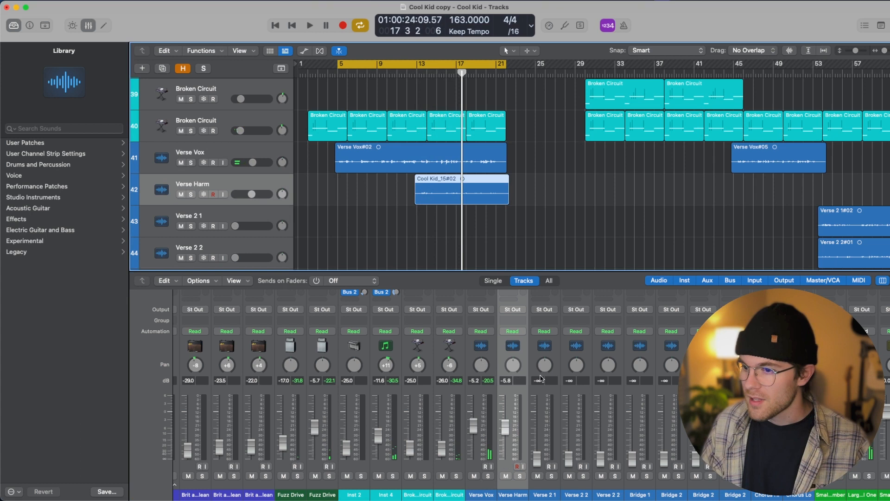
pyautogui.click(519, 476)
pyautogui.scroll(4, 521, 440)
pyautogui.press('space')
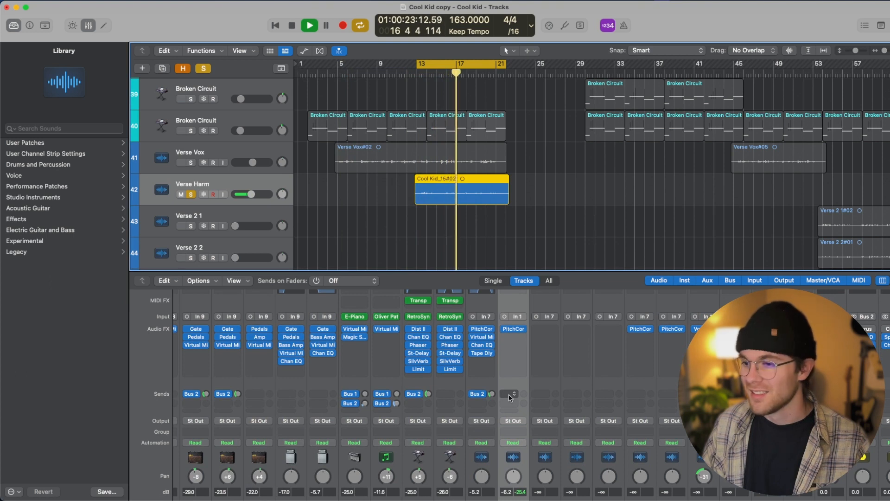
pyautogui.press('space')
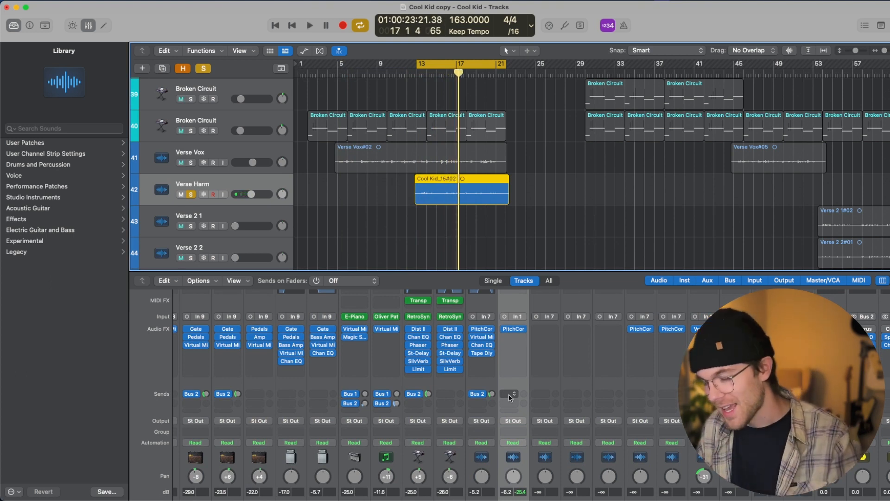
# - Insert a mono-to-stereo Virtual Mix Rack on Verse Harm with the FG-73 and FG-2A, setting peak reduction to 47.4 and gain to 31.3
pyautogui.click(483, 335)
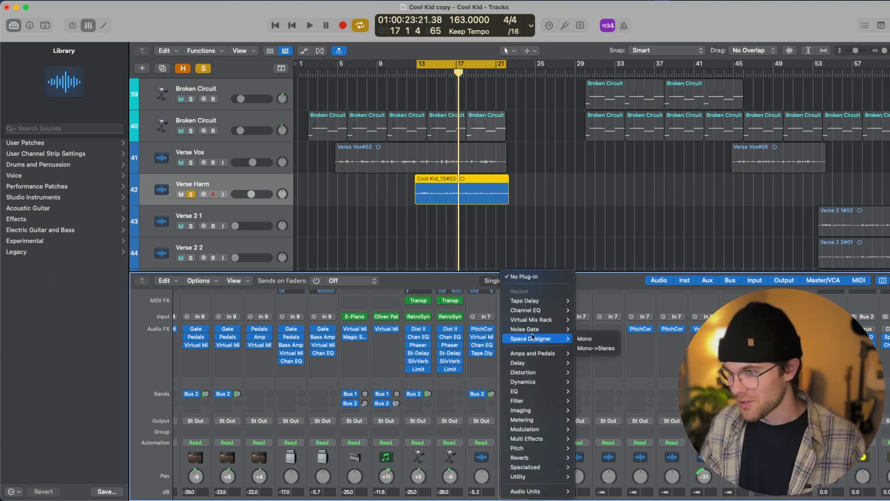
pyautogui.moveTo(534, 320)
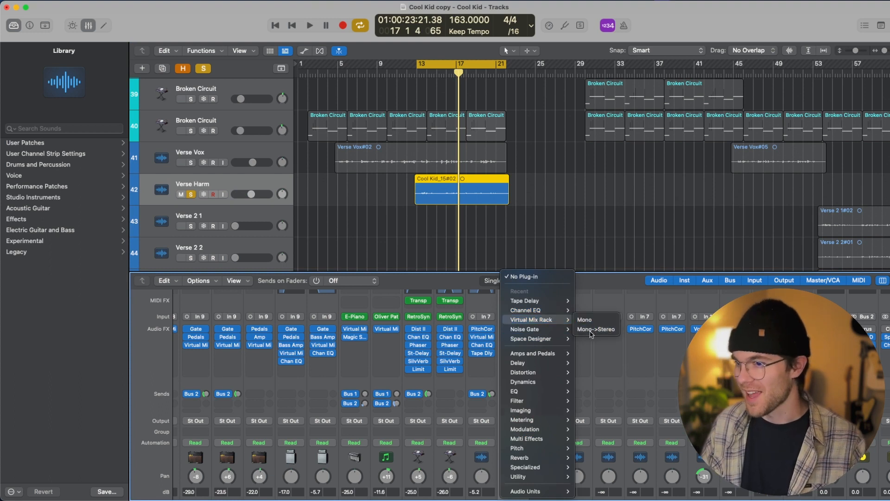
pyautogui.click(591, 330)
pyautogui.press('space')
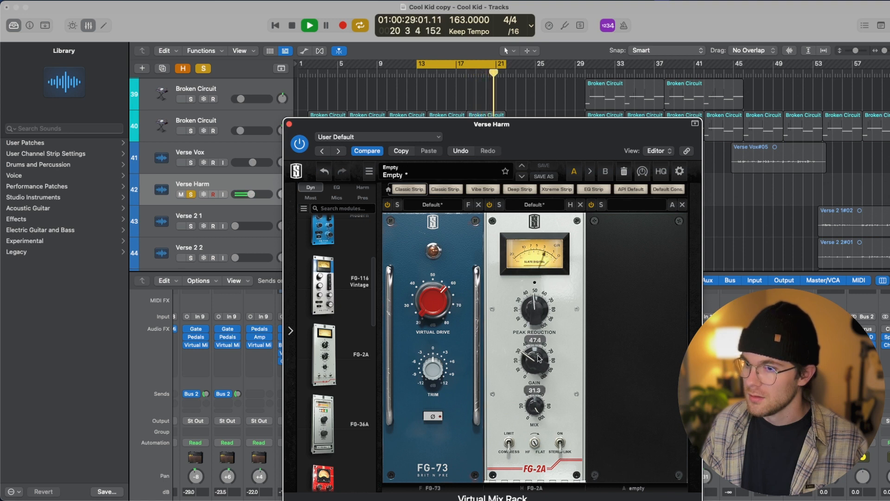
# - Add the CS-EQ module to the empty third slot of the Verse Harm's Virtual Mix Rack
pyautogui.scroll(5, 340, 299)
pyautogui.press('space')
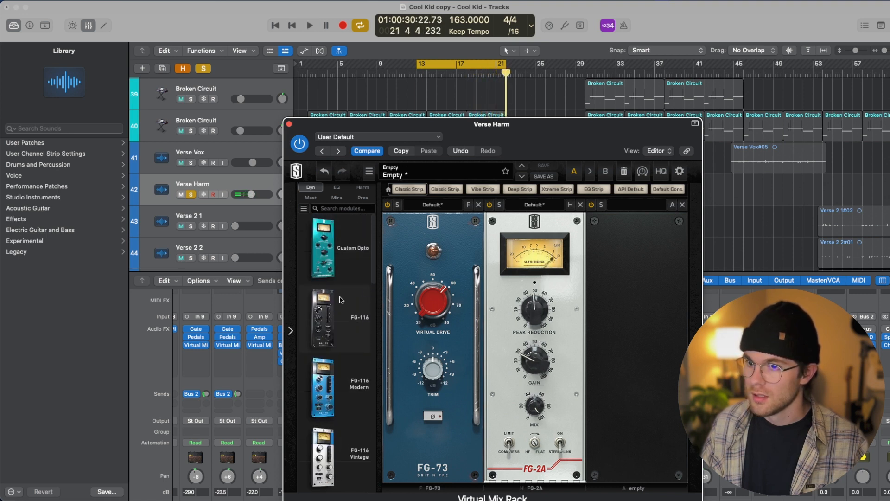
pyautogui.click(338, 189)
pyautogui.scroll(-2, 344, 300)
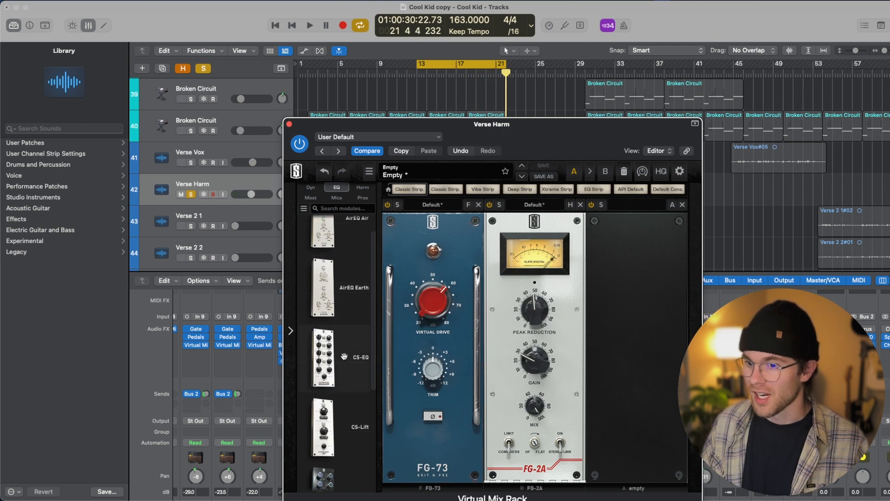
pyautogui.moveTo(344, 356); pyautogui.dragTo(643, 330)
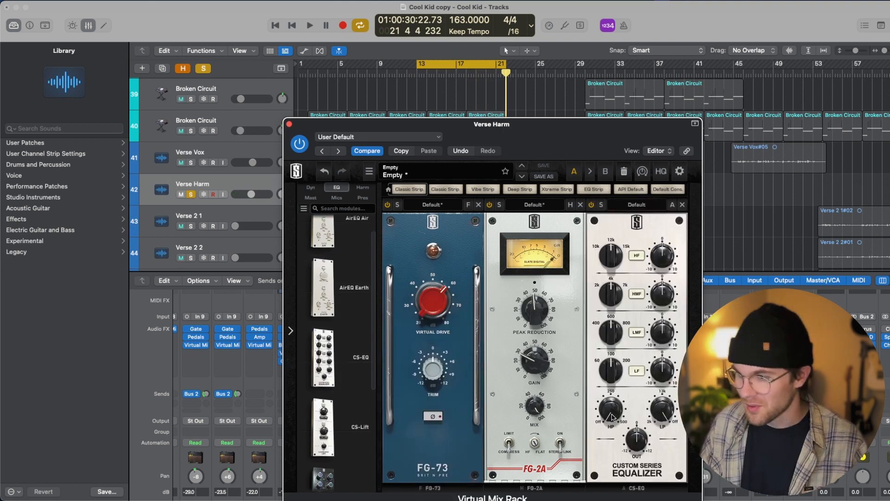
# - Shape the Verse Harm on the CS-EQ, cutting HF to about -5.4, boosting HMF and setting the low-pass to about 4.16 kHz
pyautogui.press('space')
pyautogui.moveTo(662, 293); pyautogui.dragTo(665, 284)
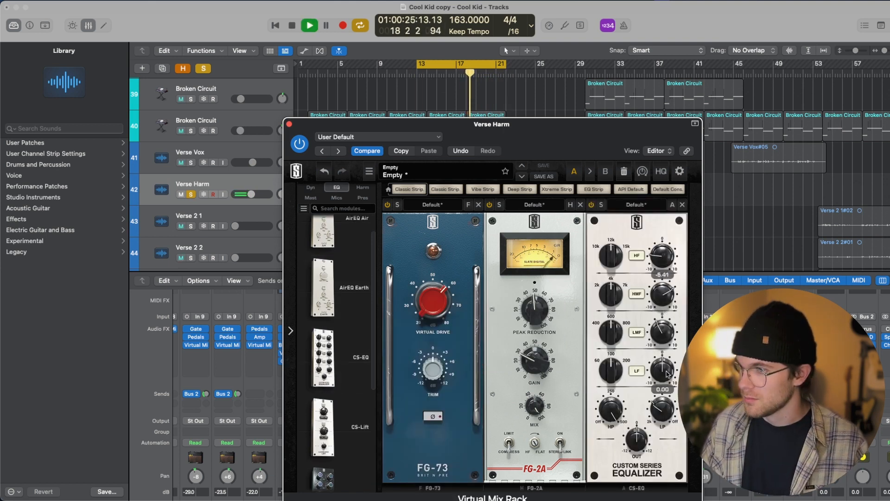
pyautogui.moveTo(662, 410); pyautogui.dragTo(664, 439)
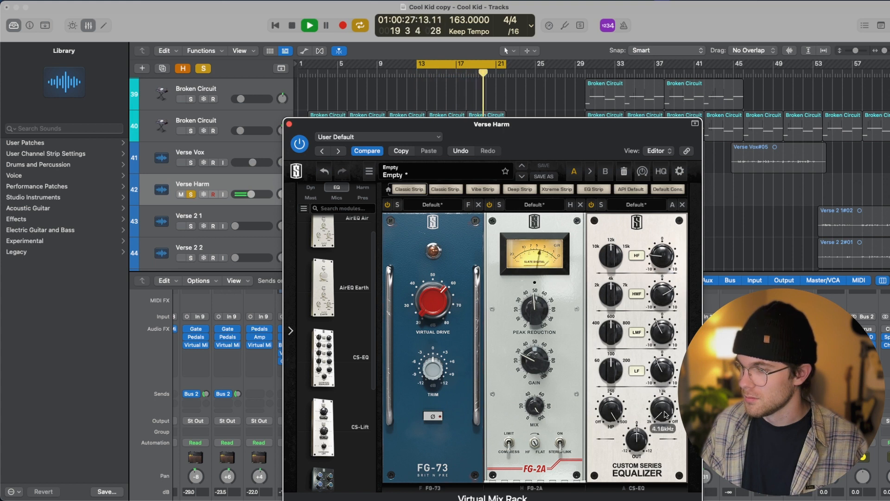
pyautogui.click(289, 124)
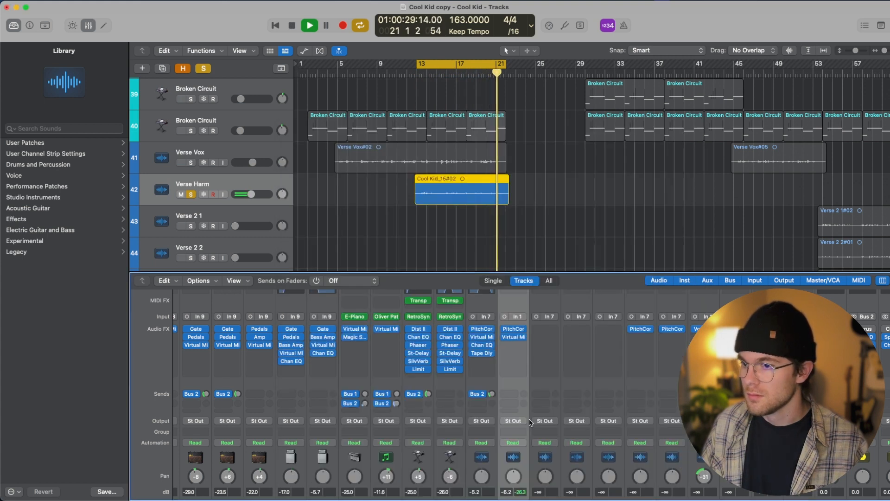
# - Add a Bus 11 send and the kHs Haas plug-in to the Verse Harm channel
pyautogui.press('space')
pyautogui.click(512, 380)
pyautogui.moveTo(500, 415)
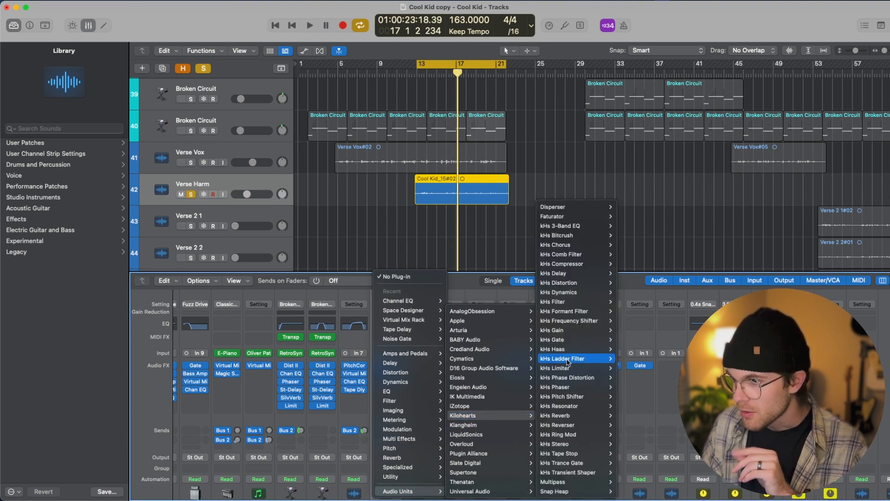
pyautogui.moveTo(567, 361)
pyautogui.click(631, 353)
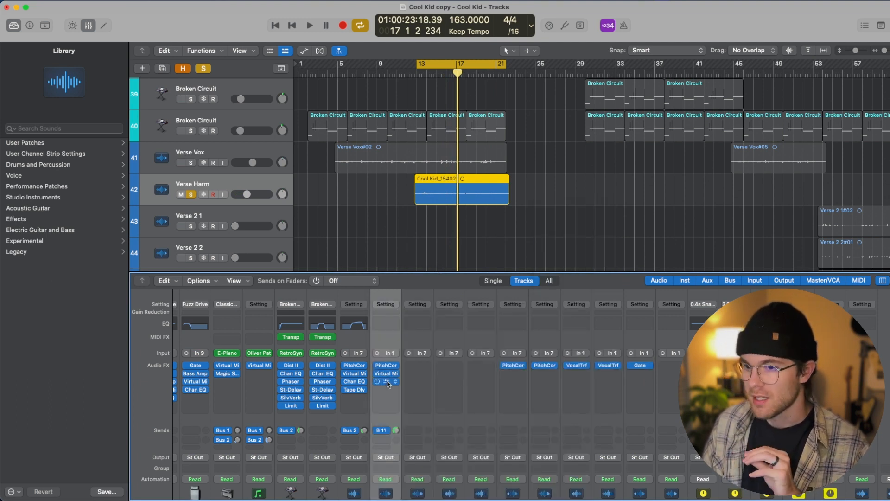
pyautogui.click(387, 380)
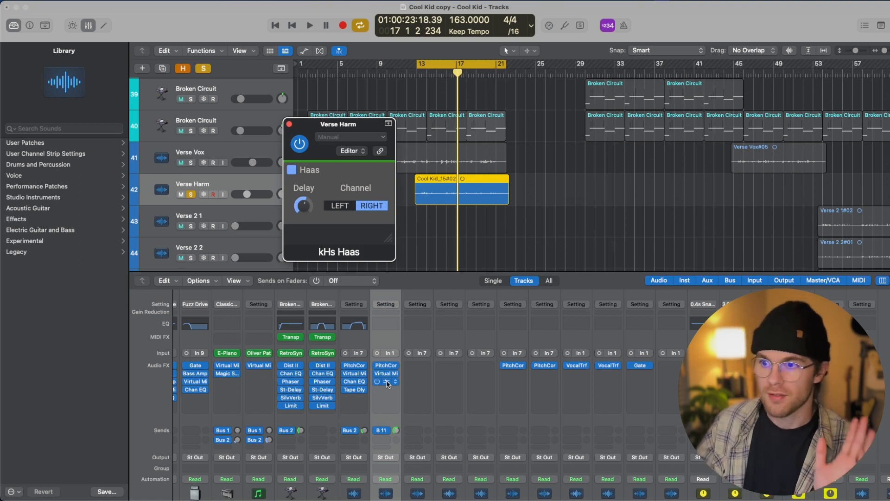
# - Compare the soloed Verse Harm with the Haas effect bypassed and enabled during playback
pyautogui.scroll(-3, 380, 366)
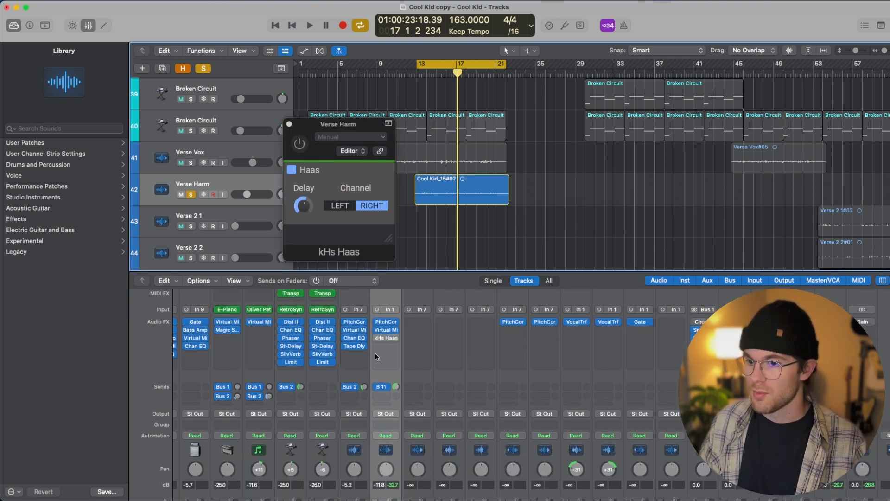
pyautogui.press('space')
pyautogui.moveTo(376, 341)
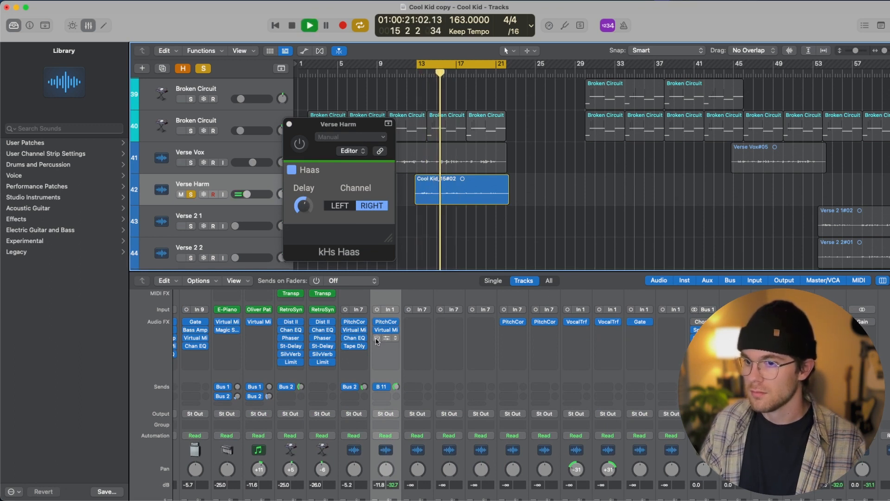
pyautogui.click(376, 338)
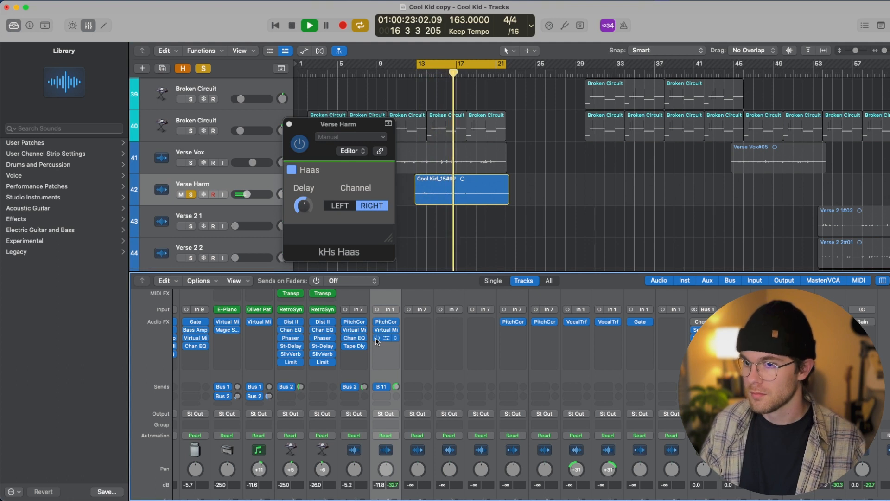
# - Unsolo the Verse Harm and lower it to about -12.6 dB in the full mix, closing the Haas plug-in
pyautogui.scroll(-1, 384, 343)
pyautogui.scroll(-5, 385, 343)
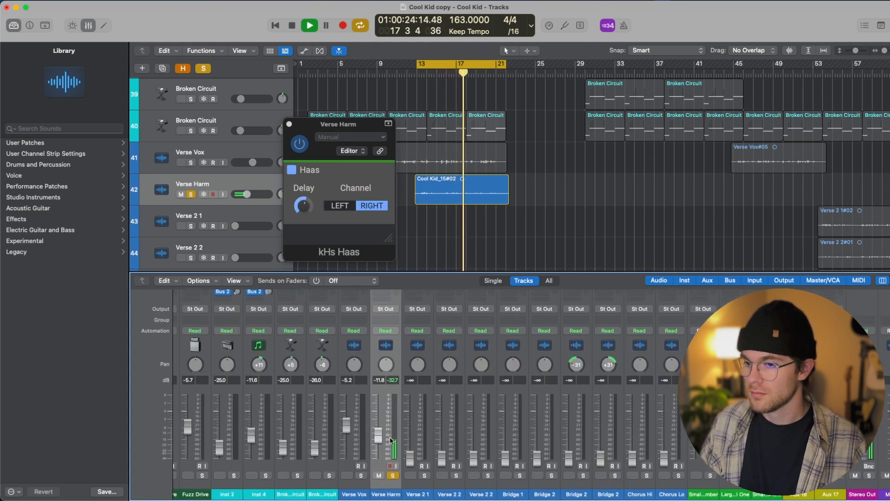
pyautogui.click(393, 476)
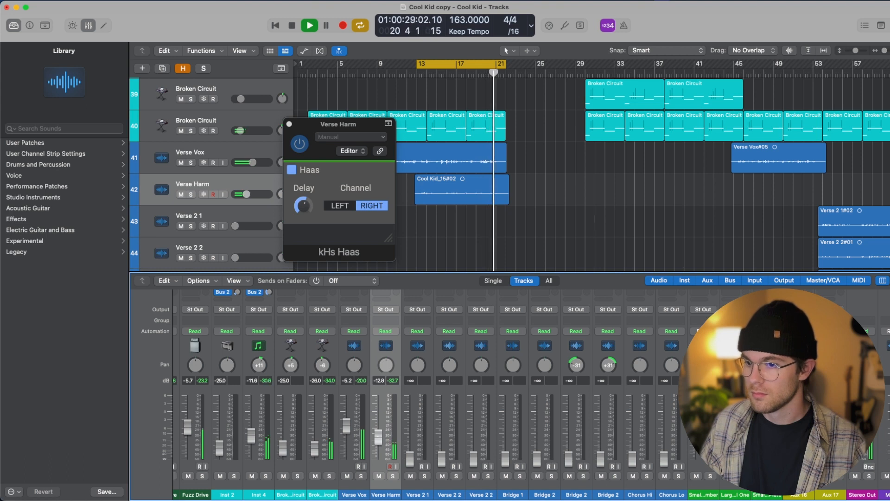
pyautogui.press('space')
pyautogui.click(290, 125)
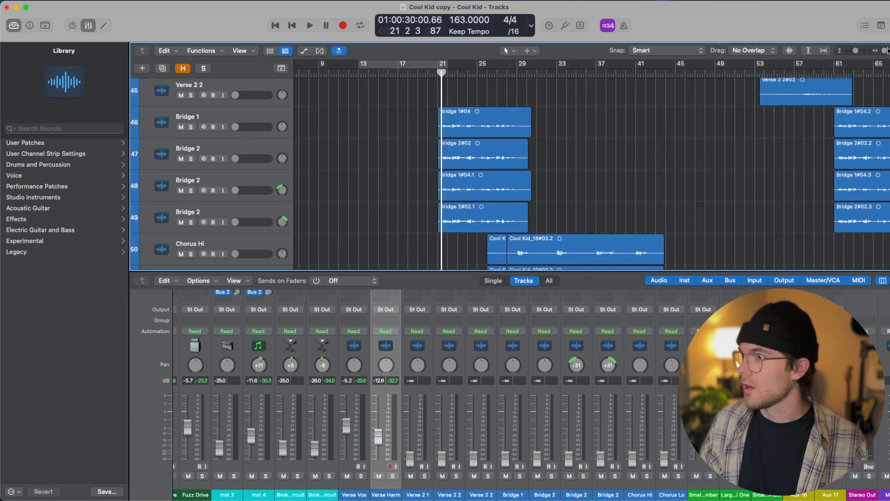
# - Set the cycle range over the first bridge vocals, from just after the start of bar 21 to bar 29
pyautogui.press('super+Right')
pyautogui.press('super+Right')
pyautogui.press('super+Right')
pyautogui.press('super+Right')
pyautogui.press('super+Right')
pyautogui.press('super+Right')
pyautogui.scroll(2, 508, 165)
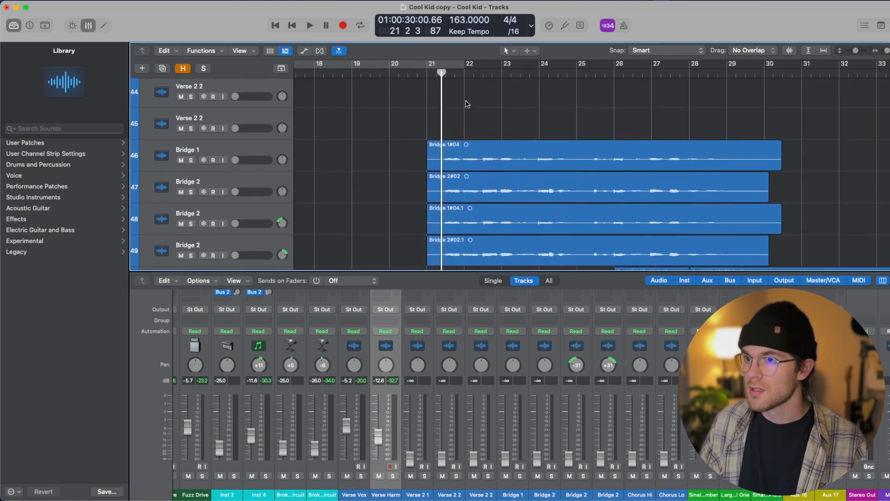
pyautogui.moveTo(428, 64); pyautogui.dragTo(734, 197)
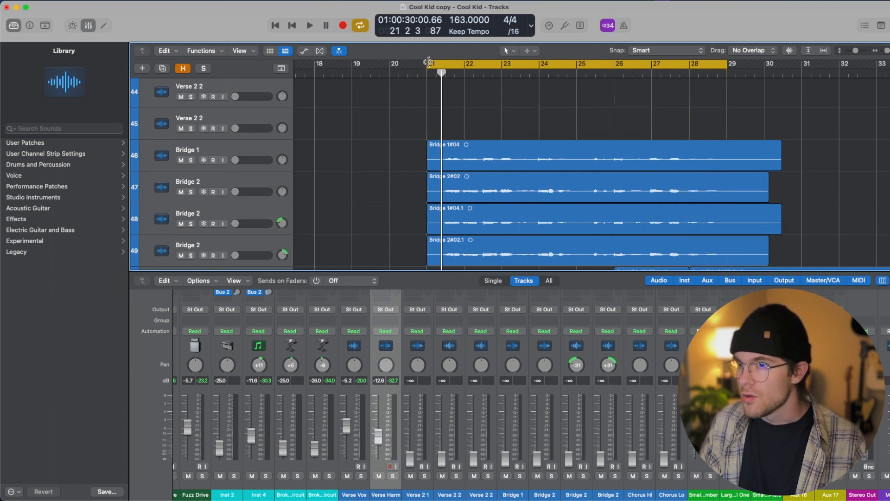
pyautogui.moveTo(428, 64); pyautogui.dragTo(436, 65)
# - Raise the Bridge 1 track's level and audition it soloed over the cycled bridge section
pyautogui.press('space')
pyautogui.moveTo(235, 160); pyautogui.dragTo(278, 163)
pyautogui.press('s')
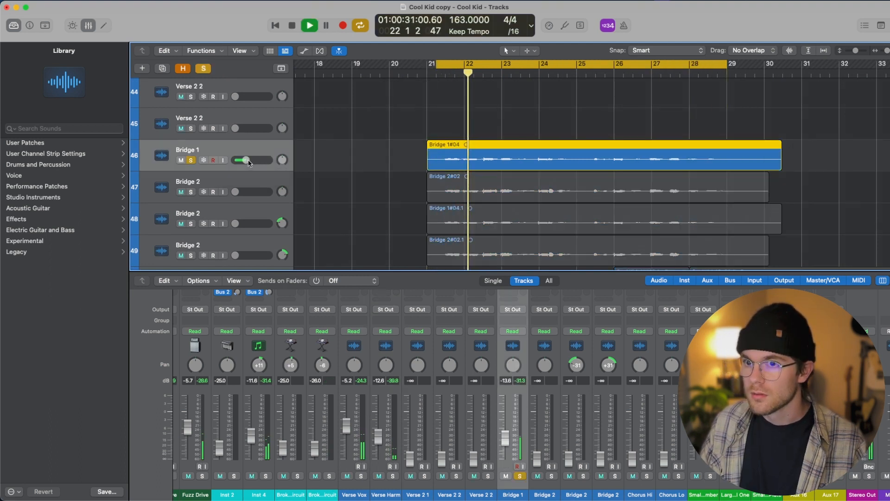
# - Insert a mono Virtual Mix Rack on Bridge 1 and load the FG-73 preamp in its first slot
pyautogui.scroll(5, 472, 362)
pyautogui.scroll(2, 471, 362)
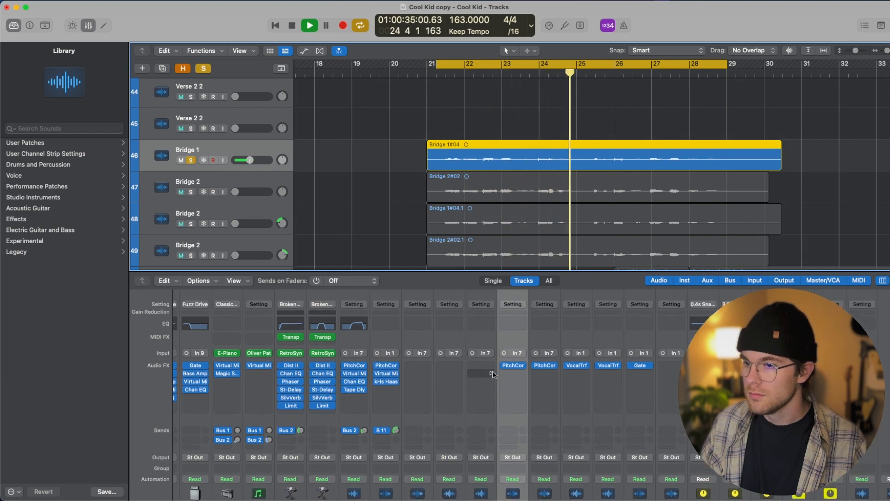
pyautogui.press('space')
pyautogui.click(514, 373)
pyautogui.moveTo(524, 372)
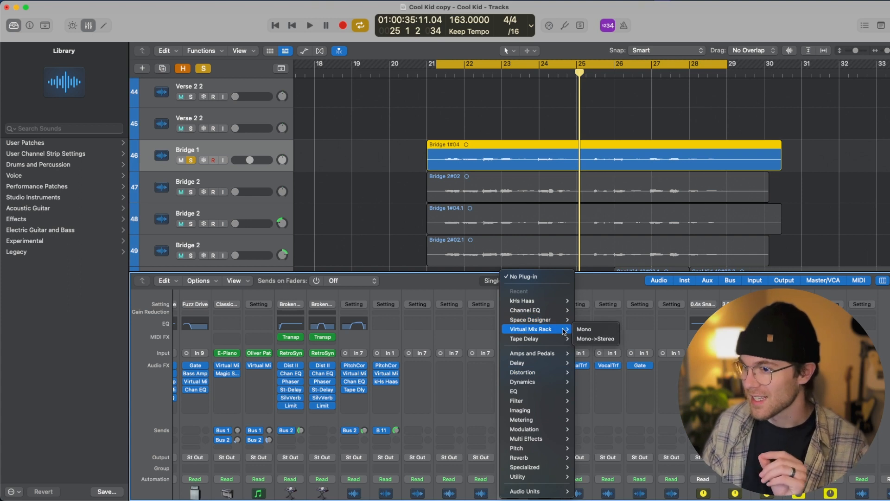
pyautogui.click(585, 329)
pyautogui.press('space')
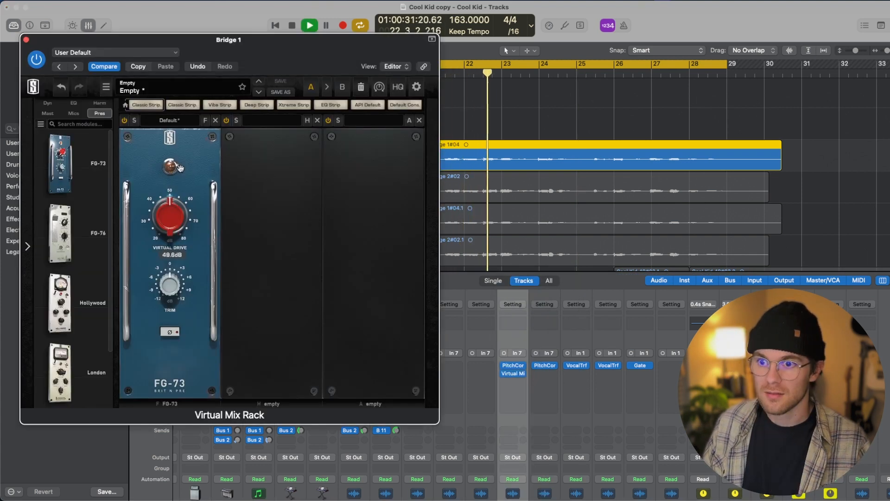
# - Add the FG-2A compressor to the second slot of Bridge 1's Virtual Mix Rack
pyautogui.click(47, 103)
pyautogui.scroll(-1, 77, 281)
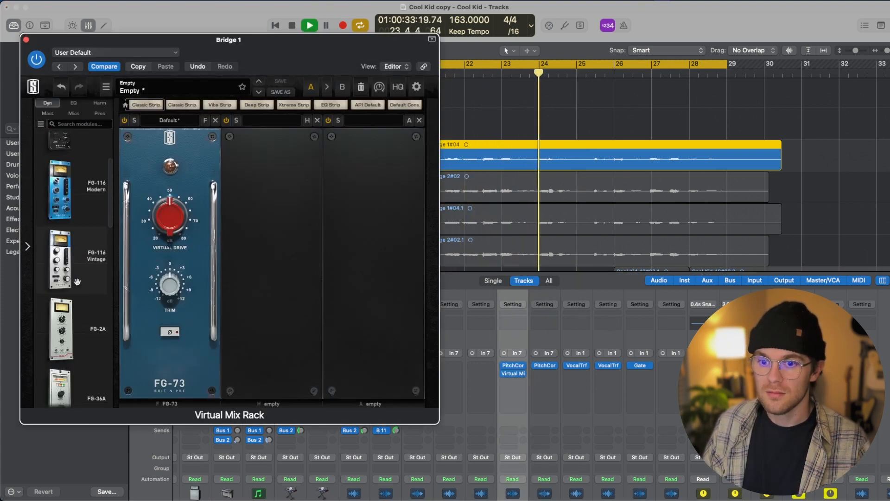
pyautogui.moveTo(61, 306); pyautogui.dragTo(250, 260)
pyautogui.moveTo(250, 260); pyautogui.dragTo(271, 260)
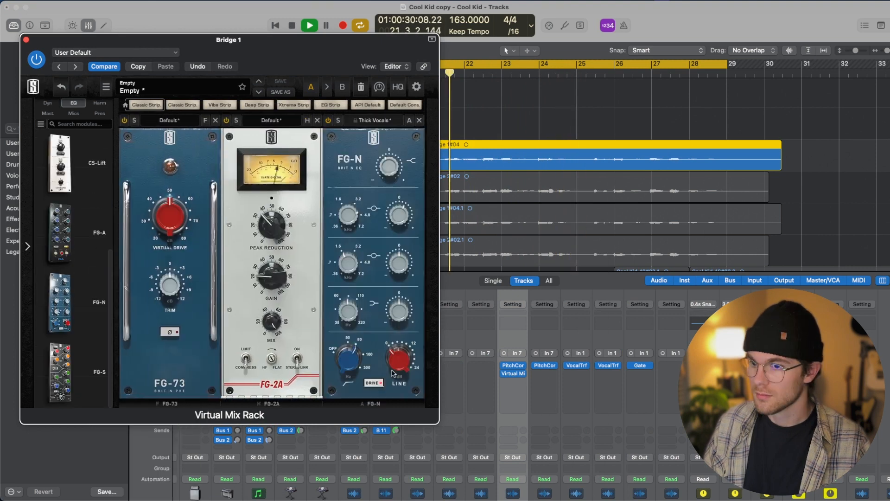
# - Load the FG-N EQ with the Thick Vocals preset in the rack's third slot, with line gain at about 15.5 dB
pyautogui.moveTo(391, 372); pyautogui.dragTo(369, 284)
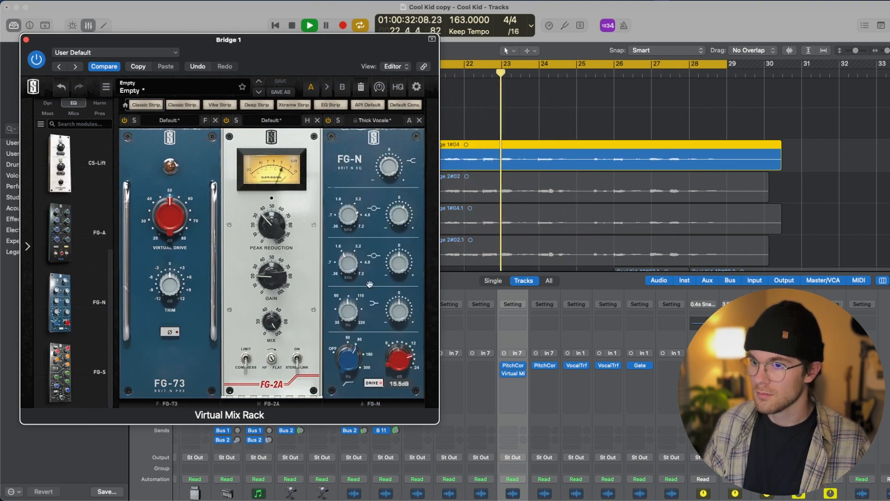
pyautogui.moveTo(401, 272)
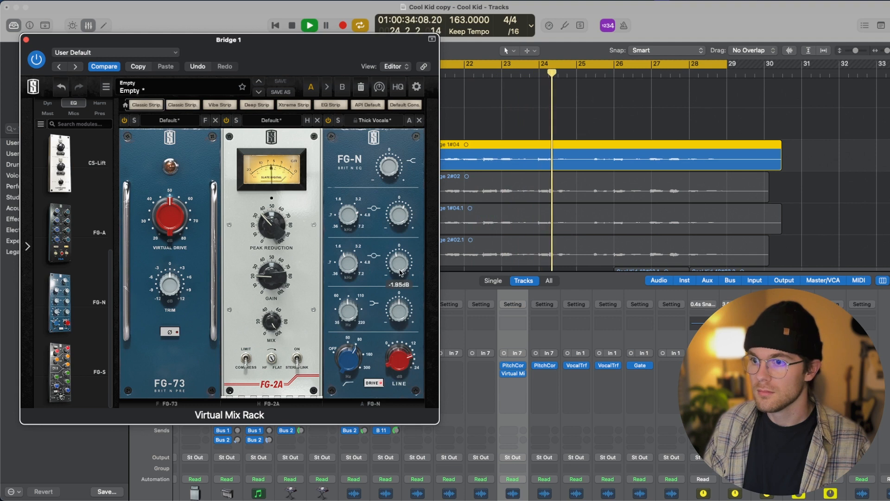
pyautogui.press('space')
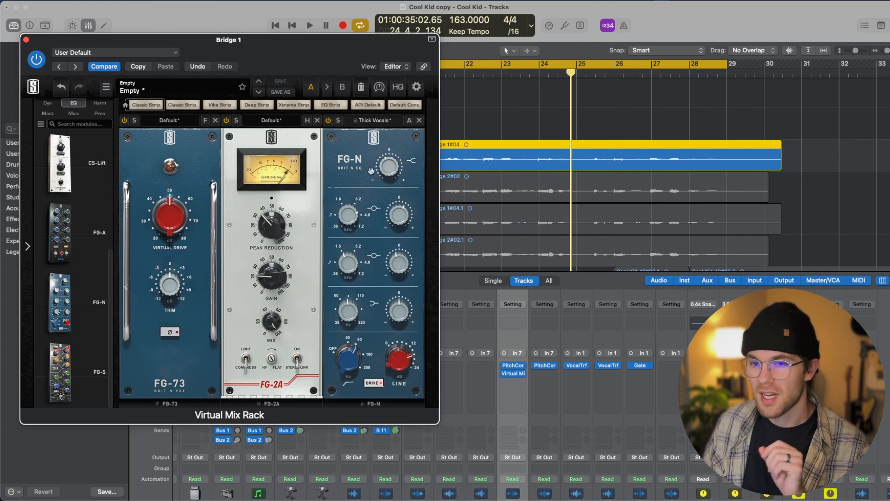
# - Add the FG-401 compressor to the fourth slot of Bridge 1's rack and set its threshold to about -37 dB
pyautogui.scroll(8, 72, 234)
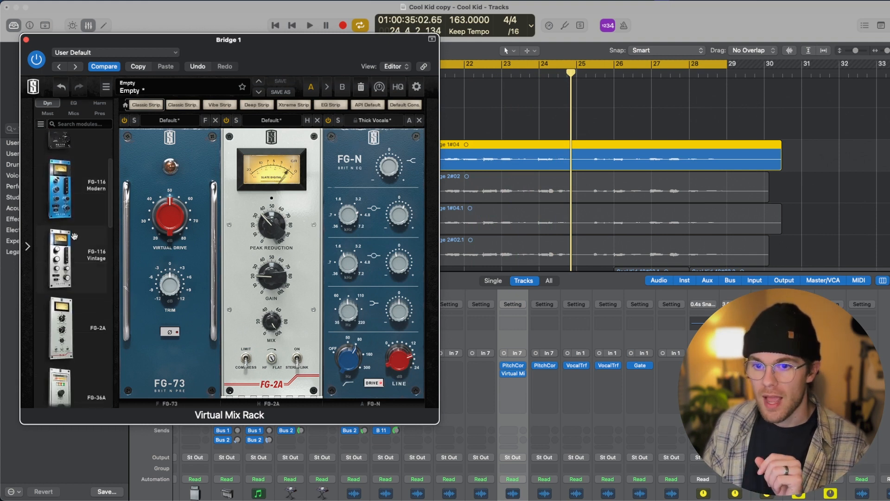
pyautogui.scroll(-3, 74, 237)
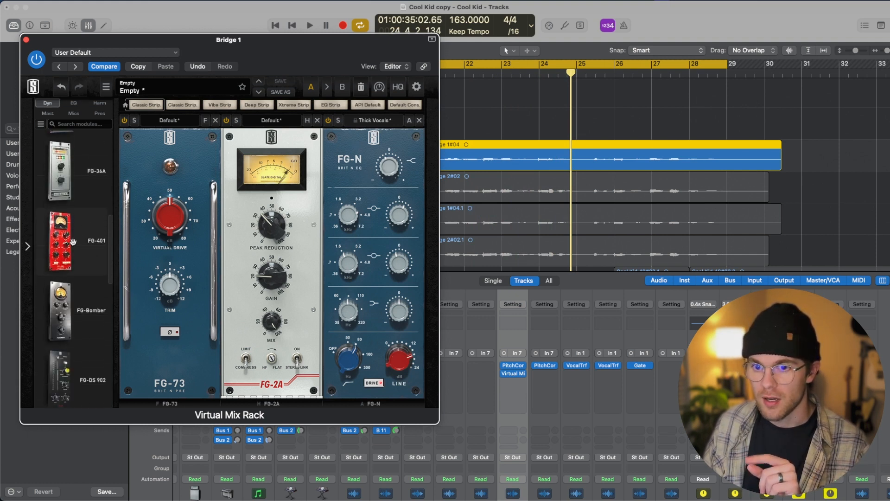
pyautogui.moveTo(73, 241); pyautogui.dragTo(452, 272)
pyautogui.press('space')
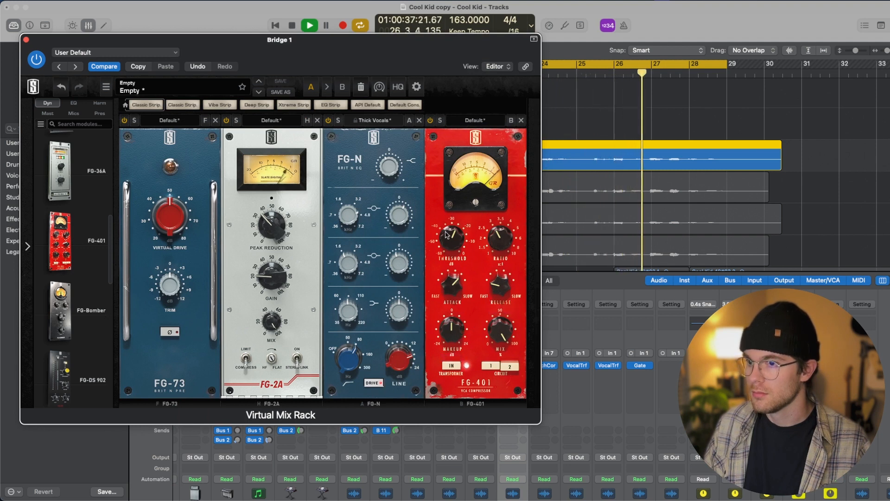
pyautogui.moveTo(446, 234); pyautogui.dragTo(455, 264)
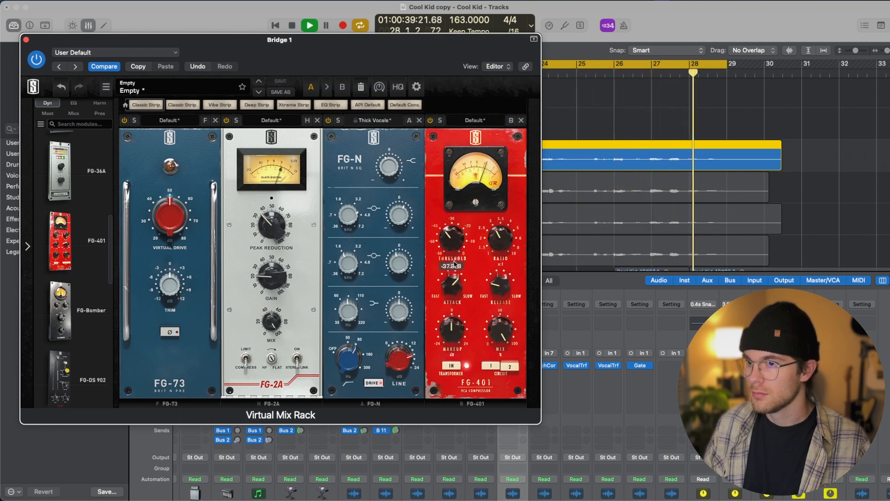
# - Copy the Verse Vox's Tape Delay to Bridge 1 and set it to a 1/4 note delay with 30% feedback
pyautogui.moveTo(360, 369); pyautogui.dragTo(519, 366)
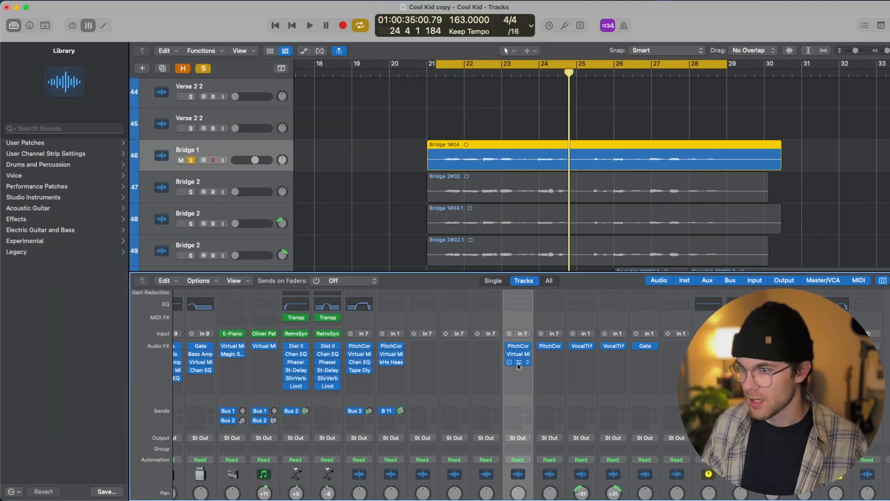
pyautogui.press('space')
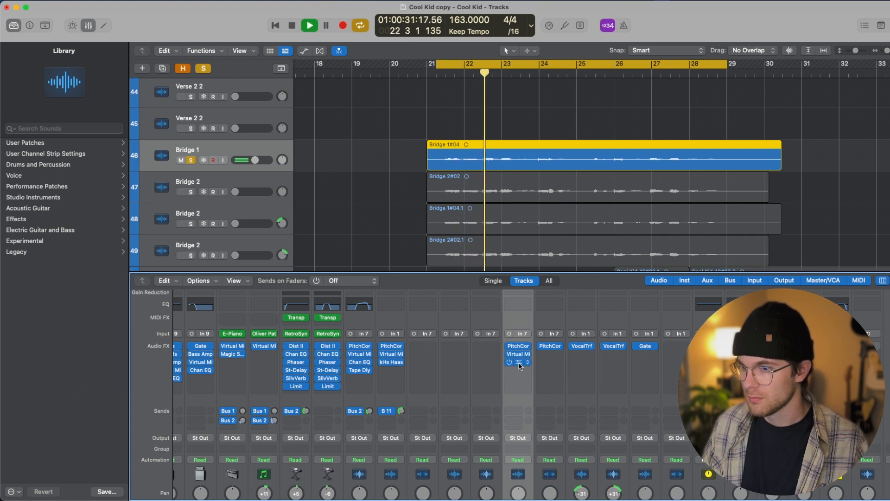
pyautogui.click(519, 364)
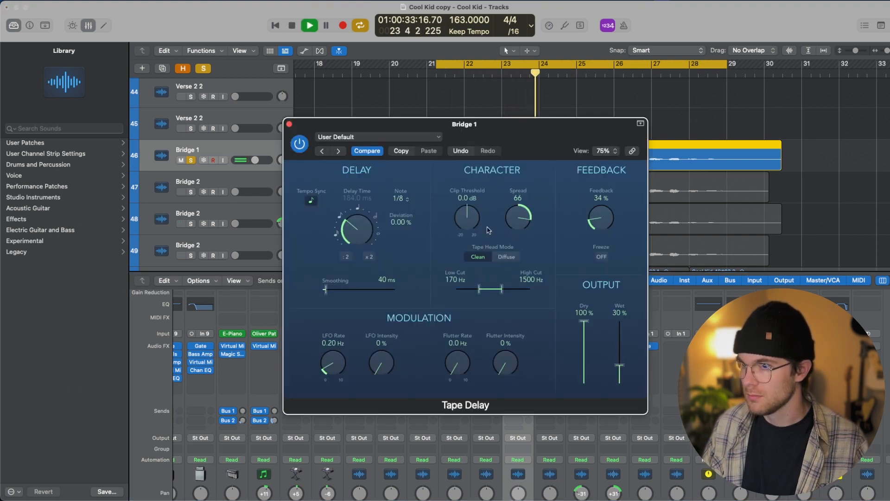
pyautogui.click(395, 200)
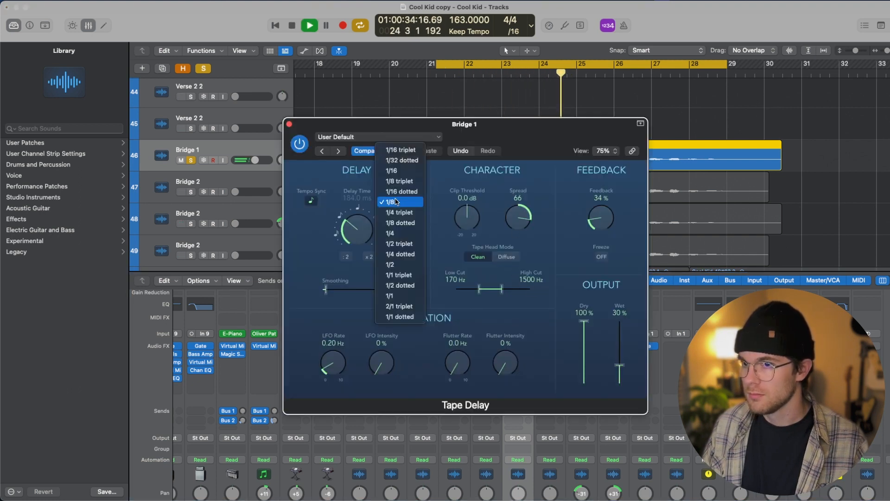
pyautogui.click(401, 233)
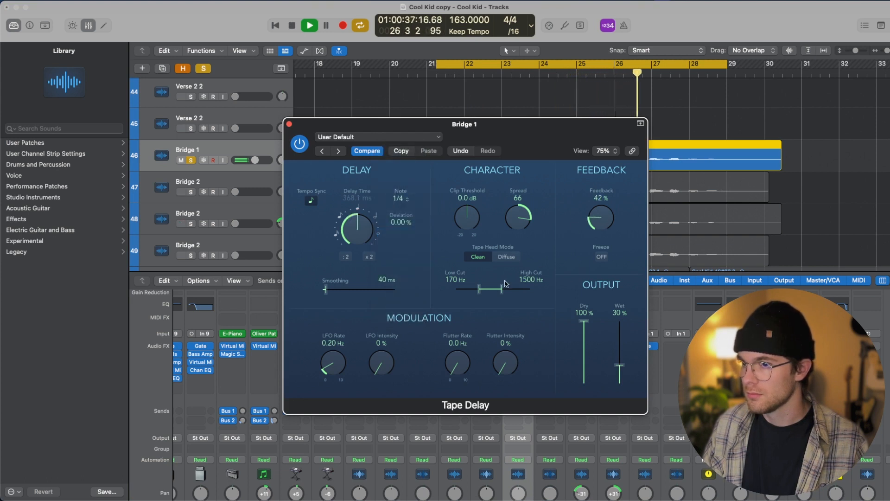
pyautogui.moveTo(601, 217); pyautogui.dragTo(600, 226)
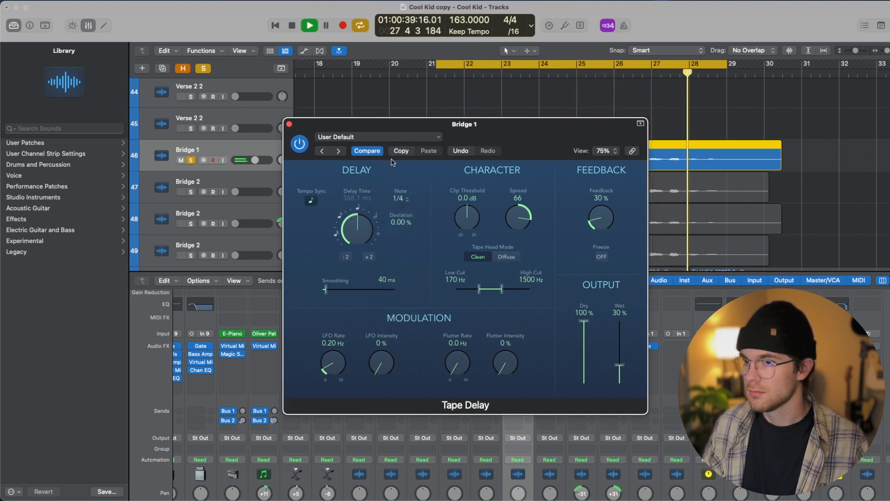
pyautogui.click(289, 124)
# - Add a Bus 11 send to Bridge 1 and balance it unsoloed in the full mix at about -2 dB
pyautogui.scroll(-3, 526, 401)
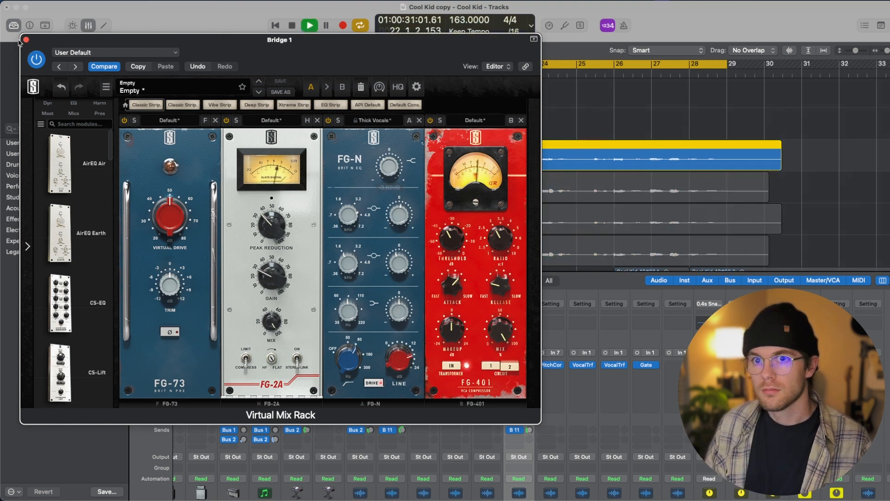
pyautogui.click(25, 40)
pyautogui.scroll(-5, 510, 416)
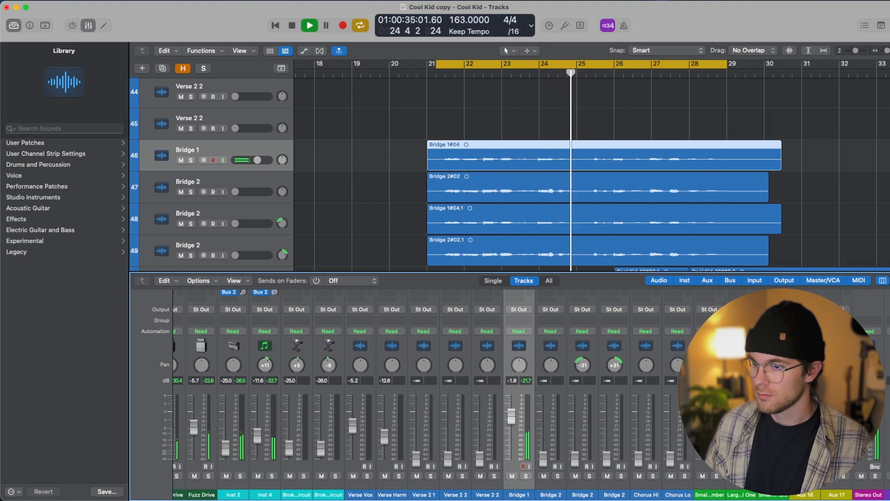
# - Solo the first Bridge 2 track at -5.3 dB and give it Bridge 1's Virtual Mix Rack chain with the FG-N high-pass at 300 Hz
pyautogui.click(559, 475)
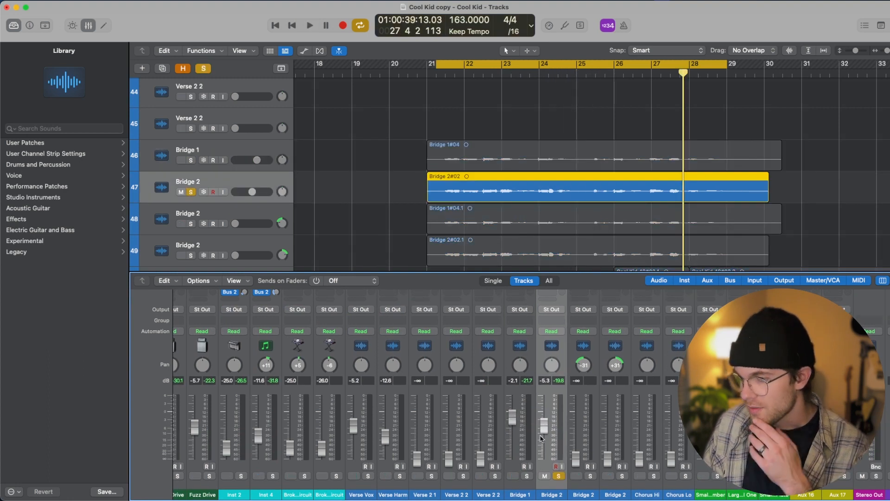
pyautogui.scroll(8, 556, 417)
pyautogui.click(552, 374)
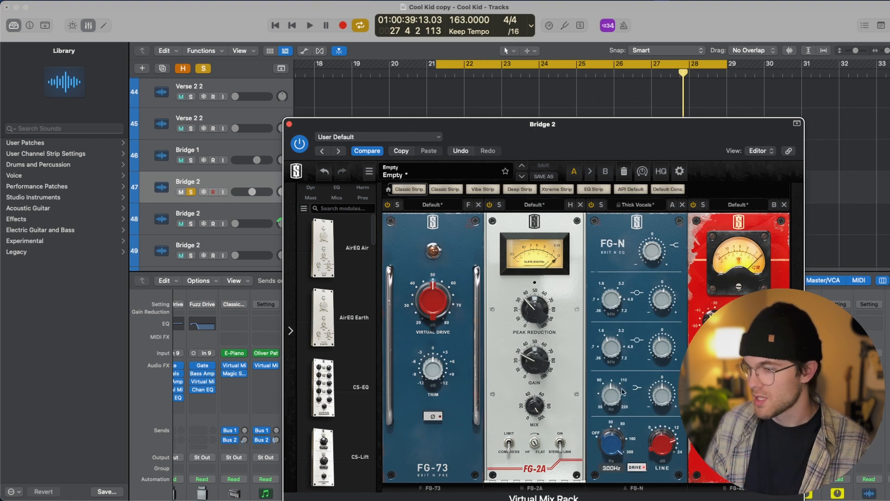
pyautogui.press('space')
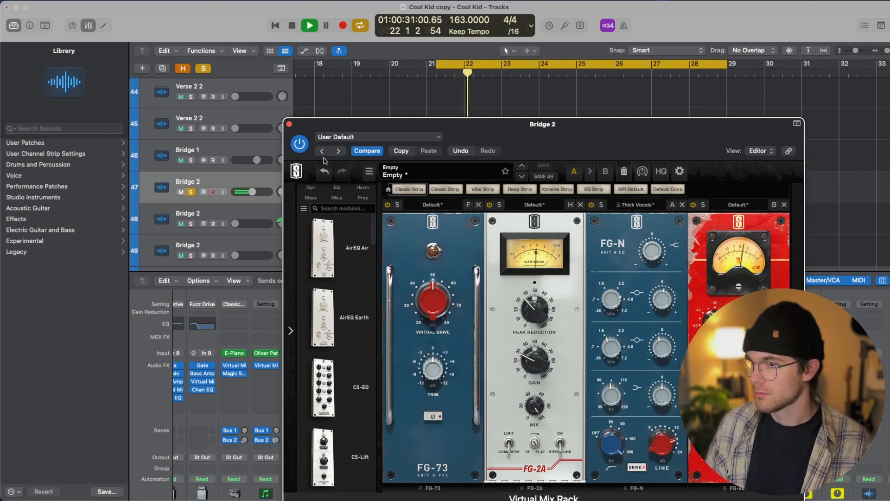
# - Lower the FG-N high shelf in the first Bridge 2 track's Virtual Mix Rack to about -8.7 dB
pyautogui.click(288, 124)
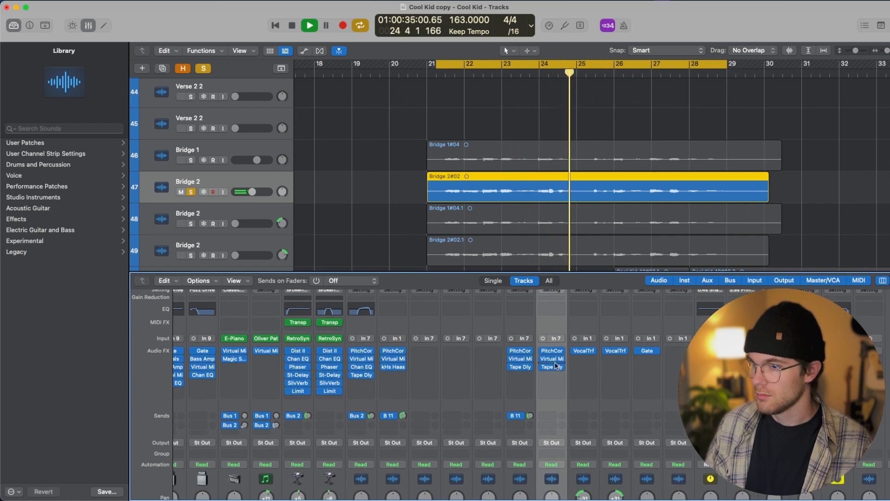
pyautogui.click(552, 359)
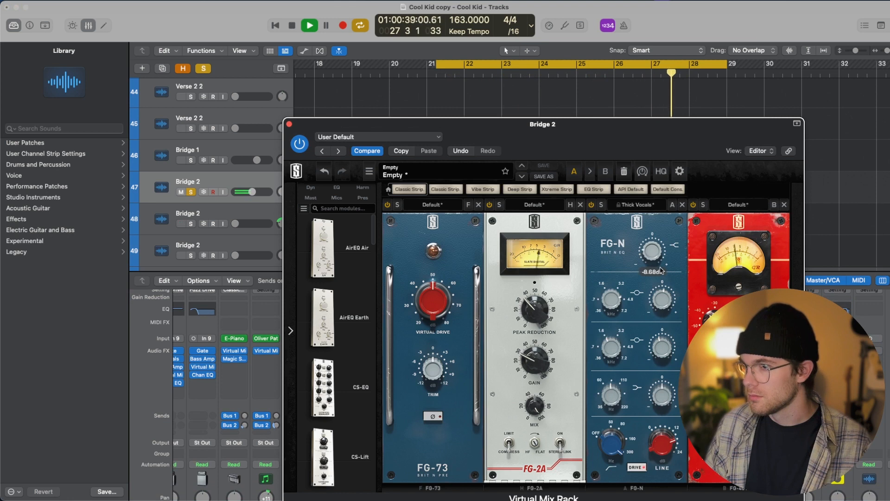
pyautogui.click(289, 124)
# - Add a Bus 11 send to the first Bridge 2 track and copy Verse Harm's kHs Haas onto it
pyautogui.press('space')
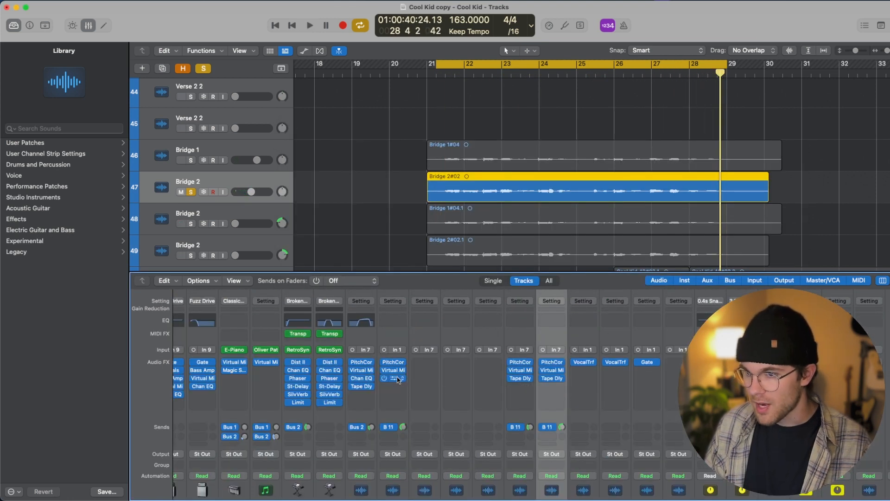
pyautogui.scroll(-5, 551, 387)
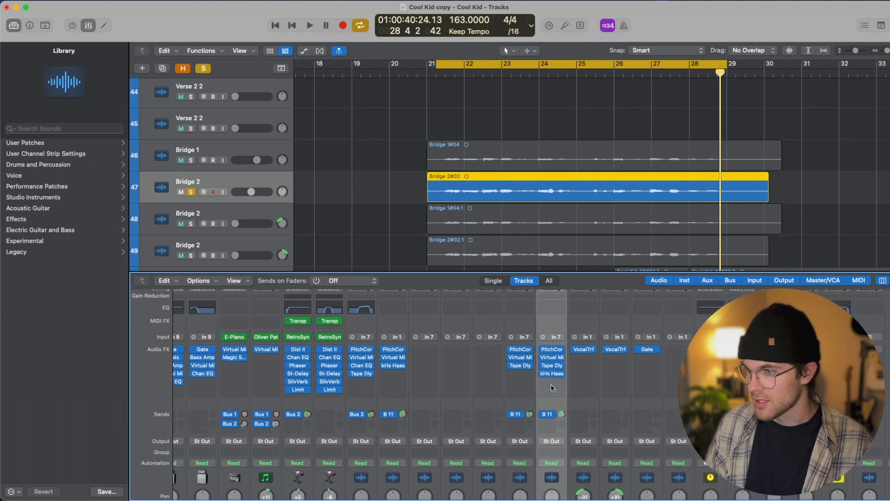
# - Unsolo the first Bridge 2 track during playback and balance it in the full mix at about -8.2 dB
pyautogui.press('space')
pyautogui.scroll(-2, 552, 388)
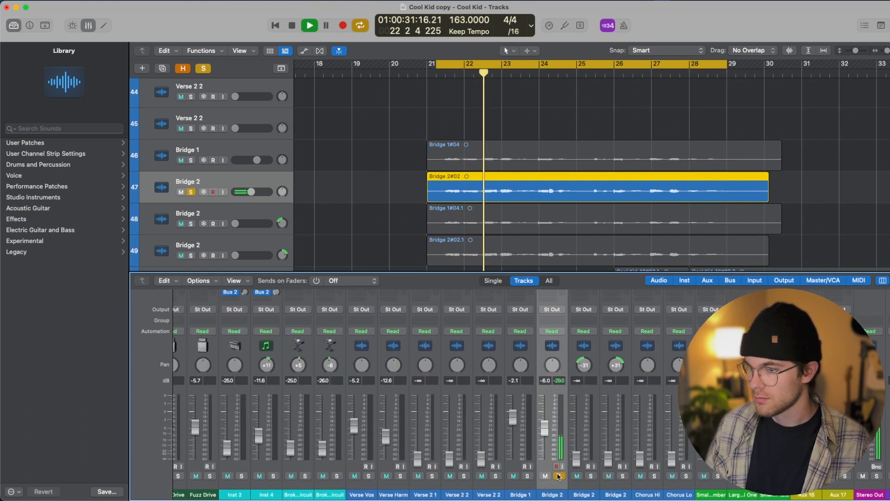
pyautogui.press('s')
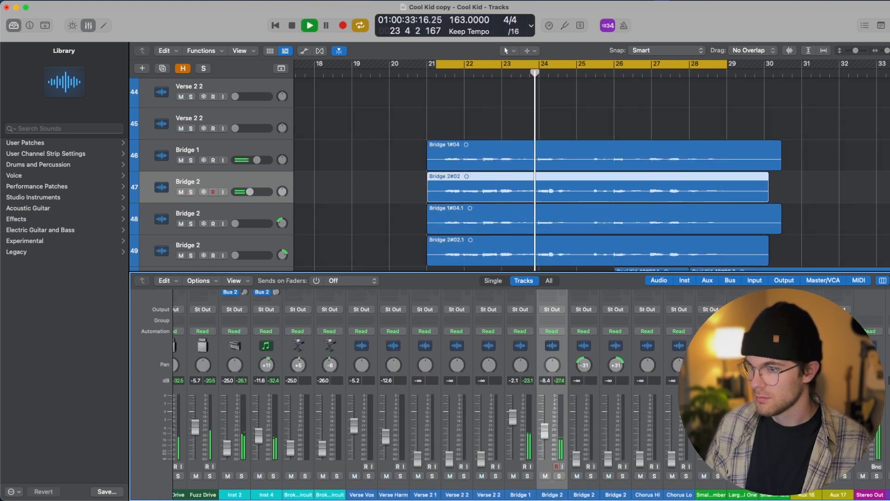
pyautogui.scroll(1, 545, 440)
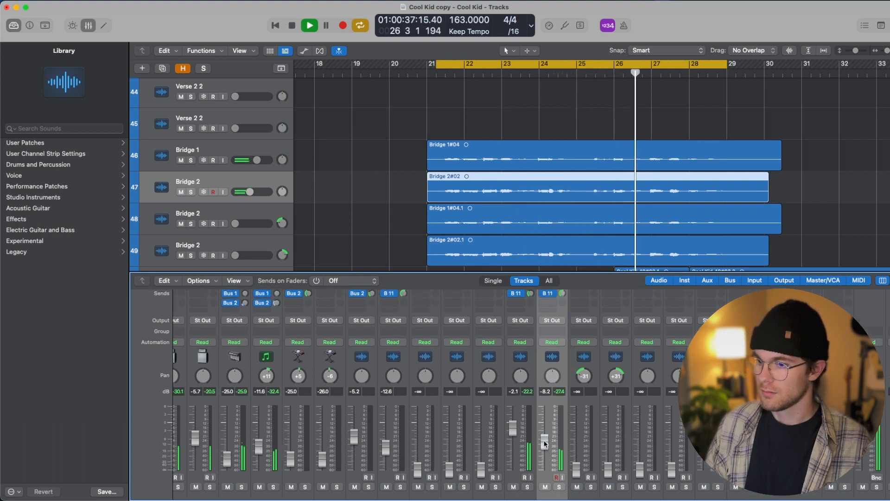
pyautogui.scroll(-1, 584, 443)
pyautogui.hscroll(1, 584, 442)
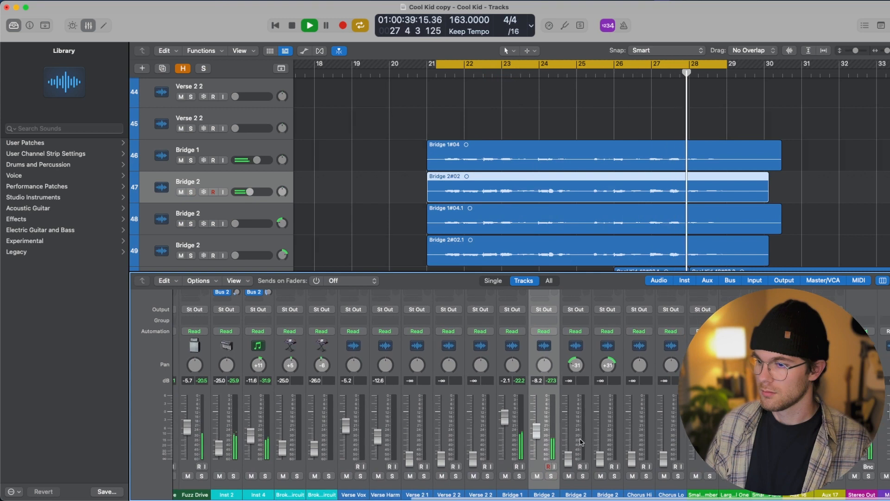
pyautogui.press('space')
# - Solo the Bridge 2 track panned to -31 and raise its level to about -9 dB while playing it
pyautogui.click(259, 214)
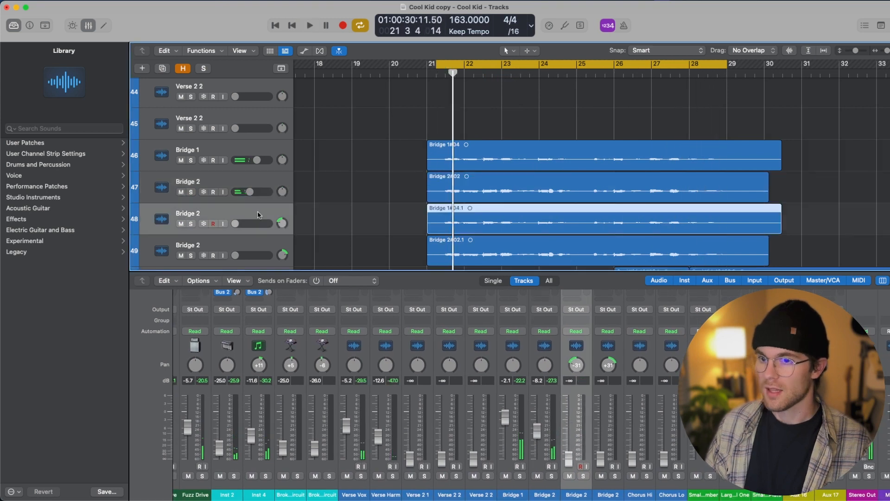
pyautogui.scroll(-2, 260, 213)
pyautogui.press('s')
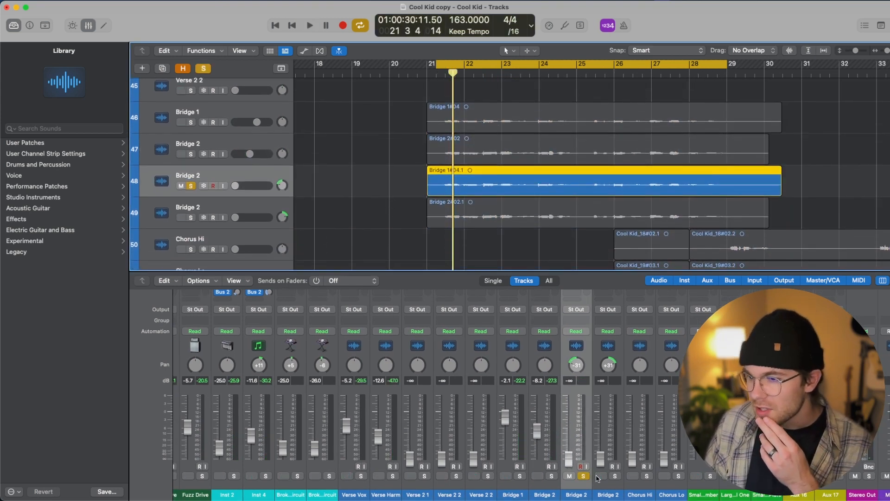
pyautogui.moveTo(569, 463); pyautogui.dragTo(573, 440)
pyautogui.press('space')
pyautogui.press('space')
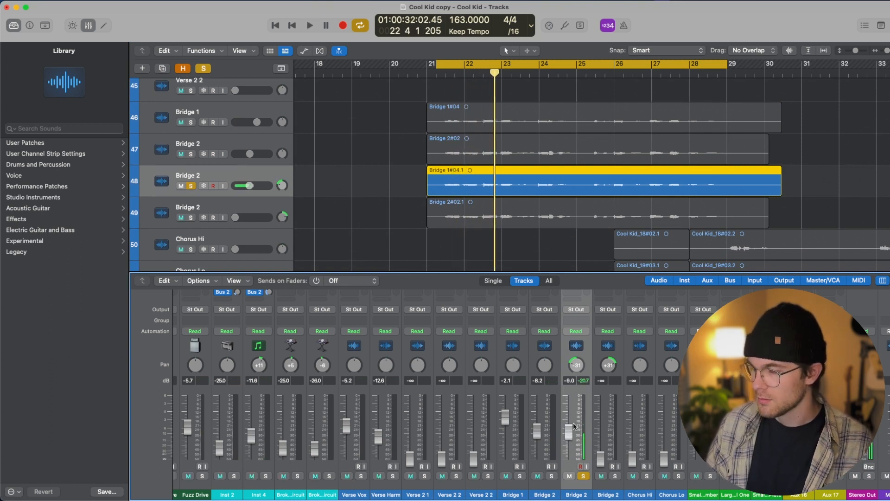
# - Group the two panned Bridge 2 tracks into a summing stack and give the stack a Virtual Mix Rack and a Bus 11 send
pyautogui.scroll(5, 575, 426)
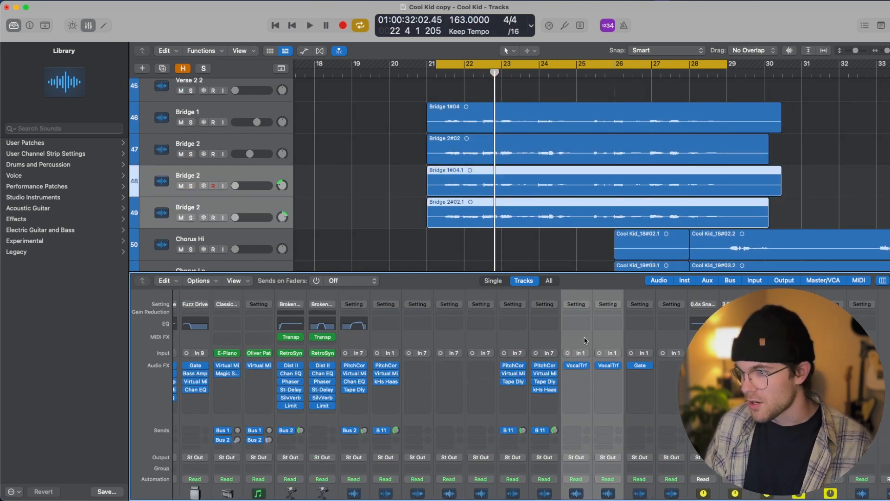
pyautogui.rightClick(579, 339)
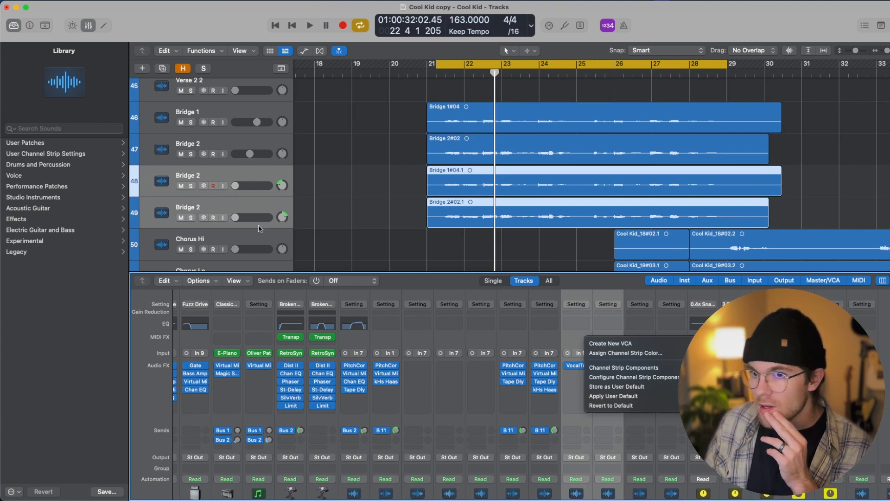
pyautogui.rightClick(249, 204)
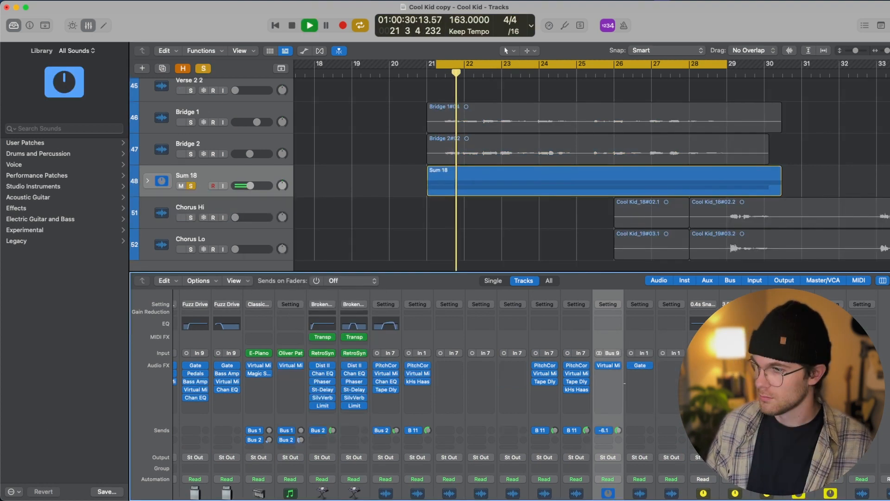
pyautogui.moveTo(618, 430); pyautogui.dragTo(623, 391)
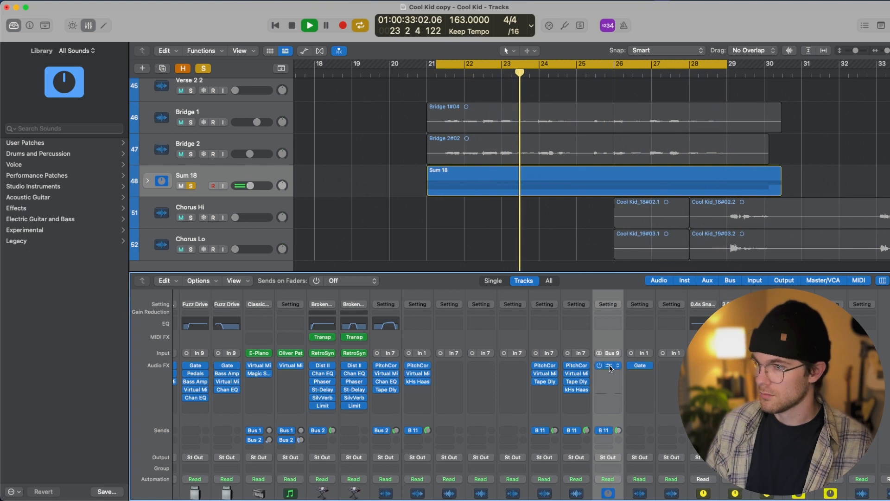
pyautogui.press('space')
# - Unsolo the Bridge 2 stack and balance it in the full mix at about -9.4 dB, with its Bus 11 send at about -6.8 dB
pyautogui.scroll(-10, 610, 397)
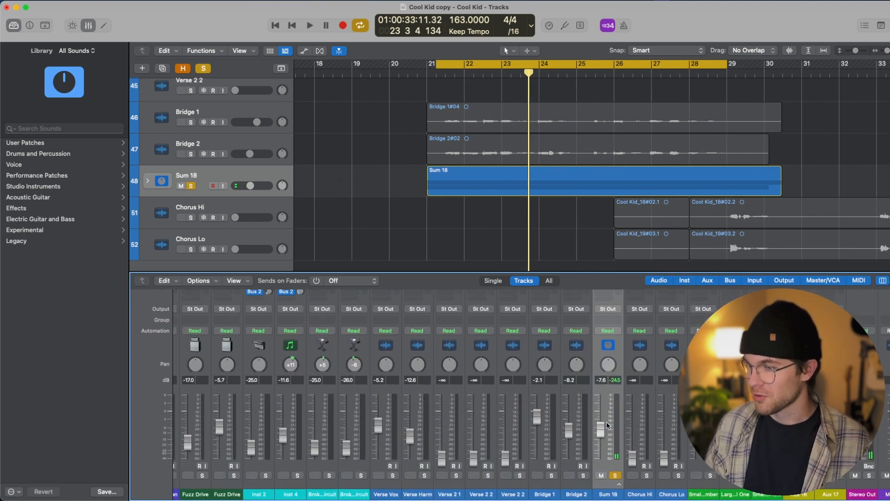
pyautogui.click(615, 477)
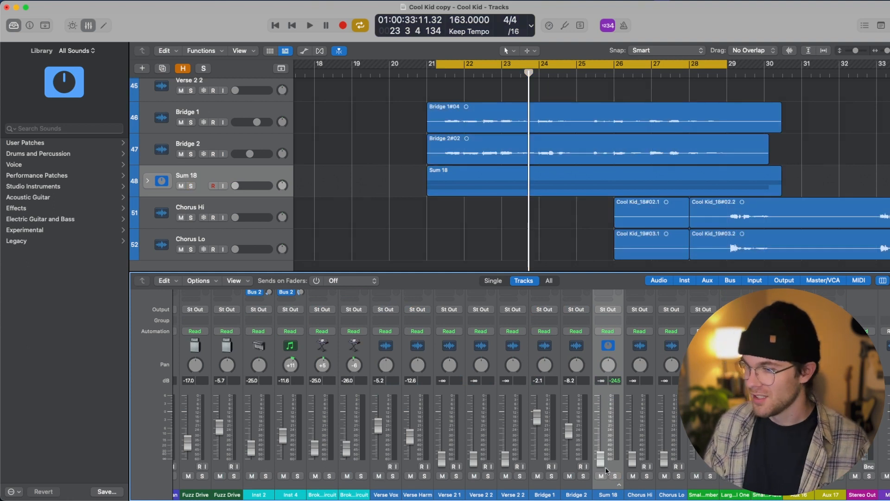
pyautogui.press('space')
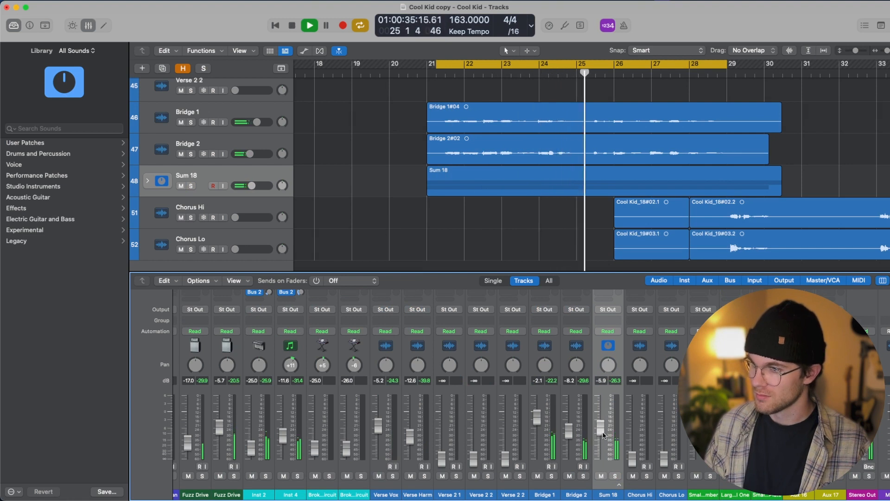
pyautogui.moveTo(601, 429); pyautogui.dragTo(600, 432)
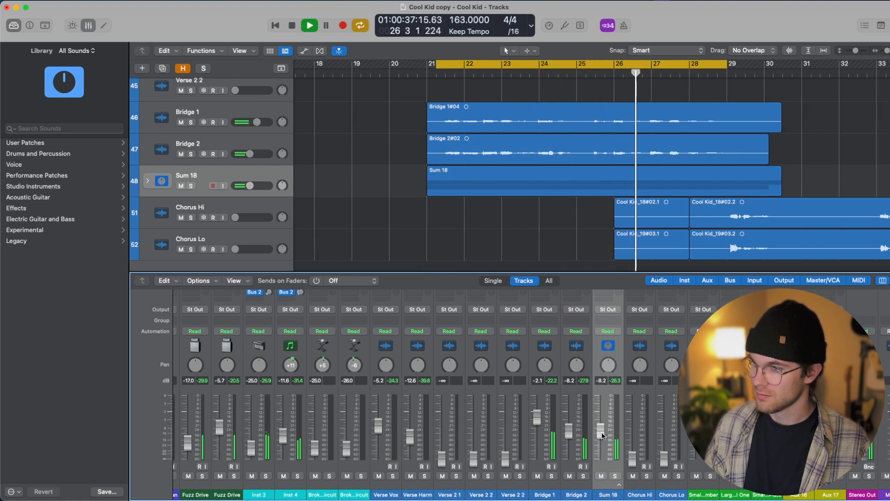
pyautogui.scroll(4, 602, 417)
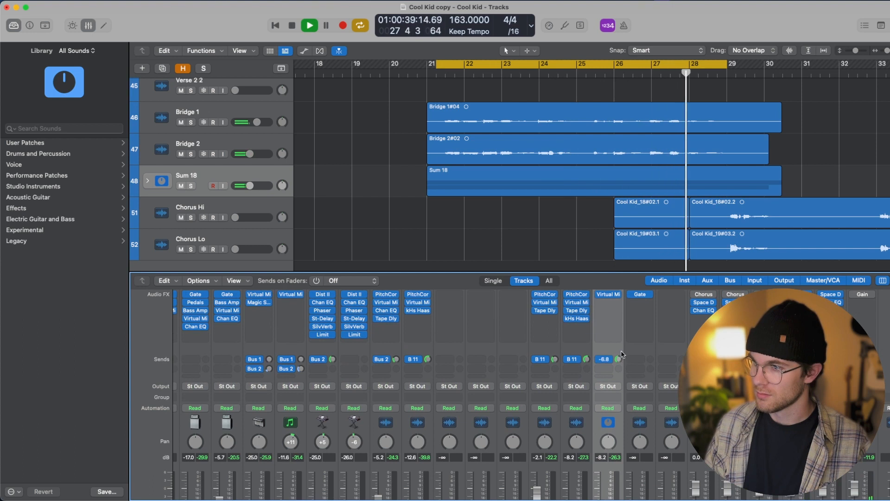
pyautogui.scroll(-4, 621, 361)
pyautogui.press('space')
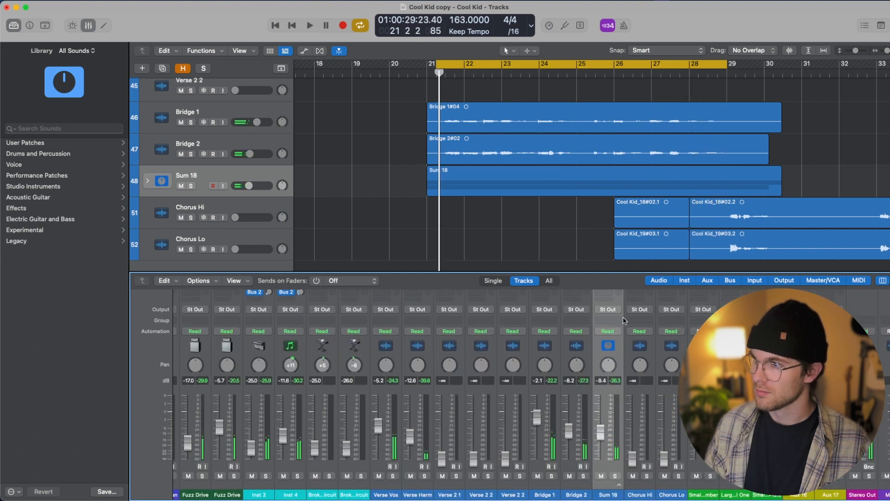
# - Move the cycle range to the start of the chorus vocals, from bar 29 to bar 31
pyautogui.hscroll(5, 511, 184)
pyautogui.scroll(-2, 511, 184)
pyautogui.moveTo(545, 64)
pyautogui.mouseDown()
pyautogui.moveTo(662, 84)
pyautogui.moveTo(616, 91)
pyautogui.mouseUp()
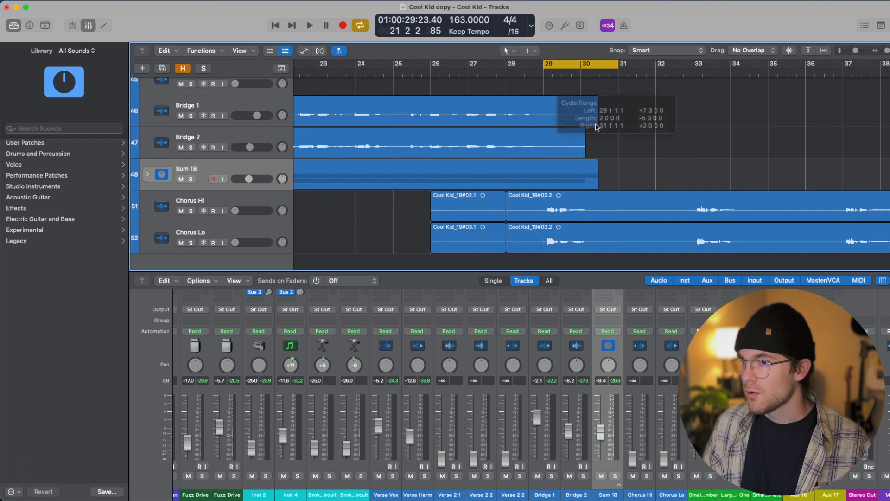
pyautogui.click(268, 209)
pyautogui.moveTo(235, 211); pyautogui.dragTo(239, 211)
pyautogui.scroll(5, 624, 378)
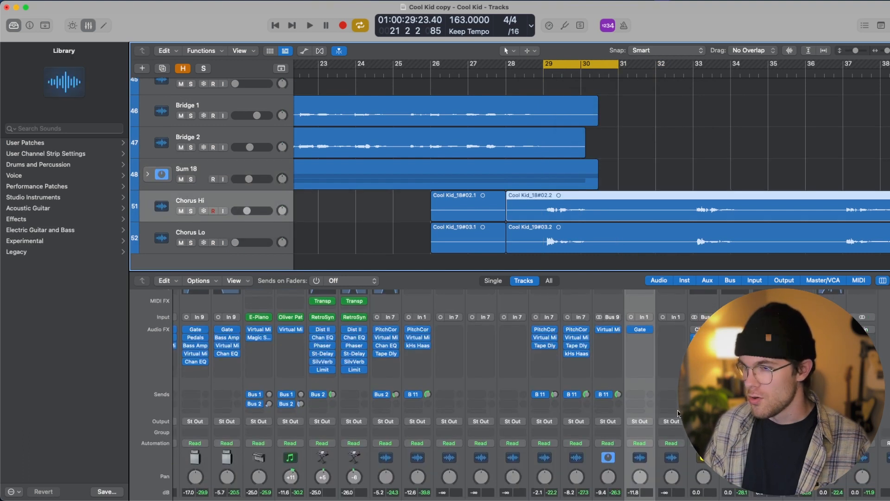
pyautogui.press('space')
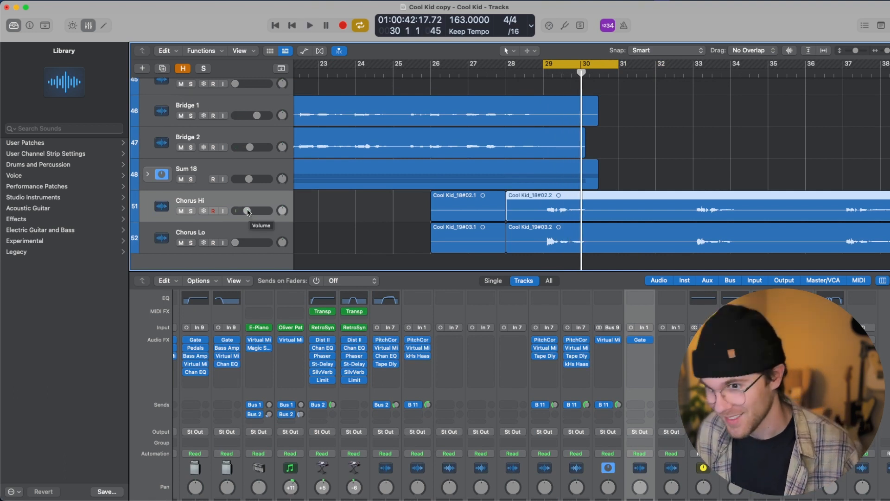
pyautogui.moveTo(248, 212); pyautogui.dragTo(235, 211)
pyautogui.scroll(1, 235, 212)
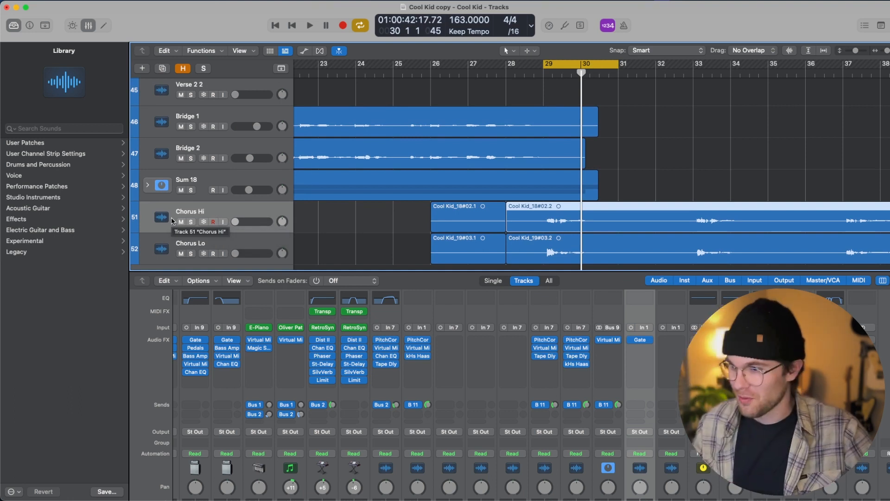
# - Raise the Chorus Lo track to about -11.4 dB and audition it within the cycle range
pyautogui.moveTo(235, 253); pyautogui.dragTo(241, 253)
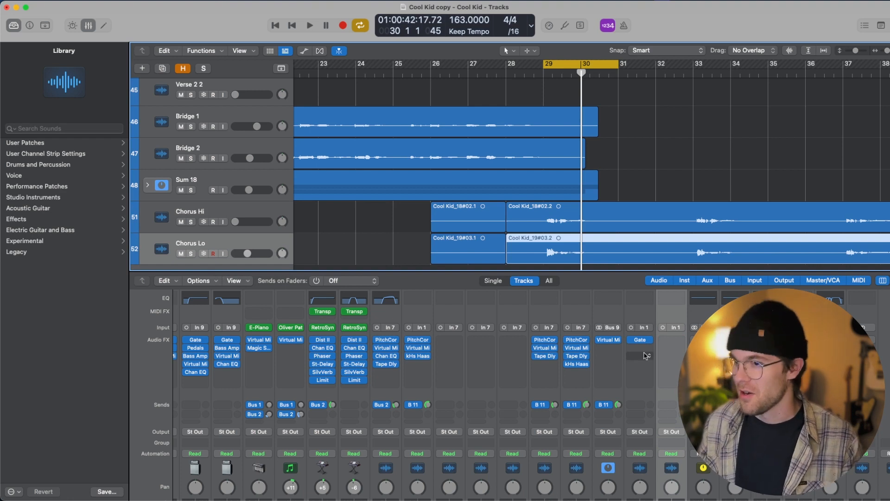
pyautogui.press('space')
pyautogui.scroll(-3, 354, 343)
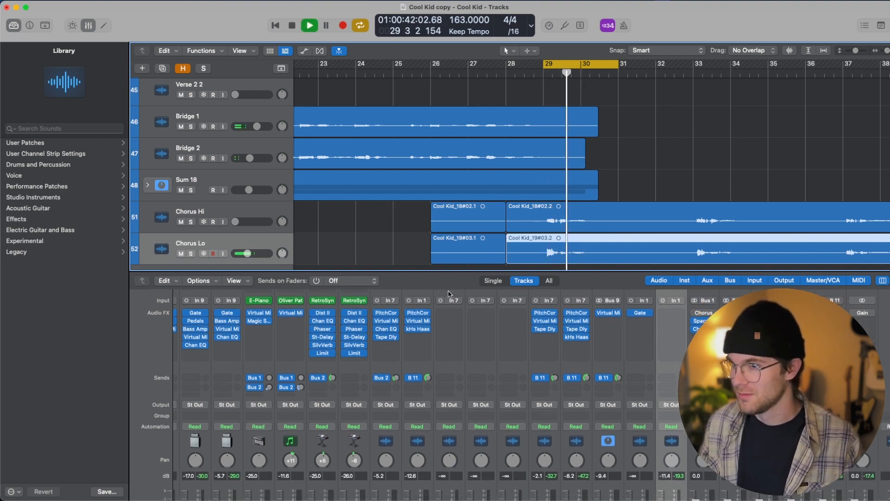
pyautogui.press('space')
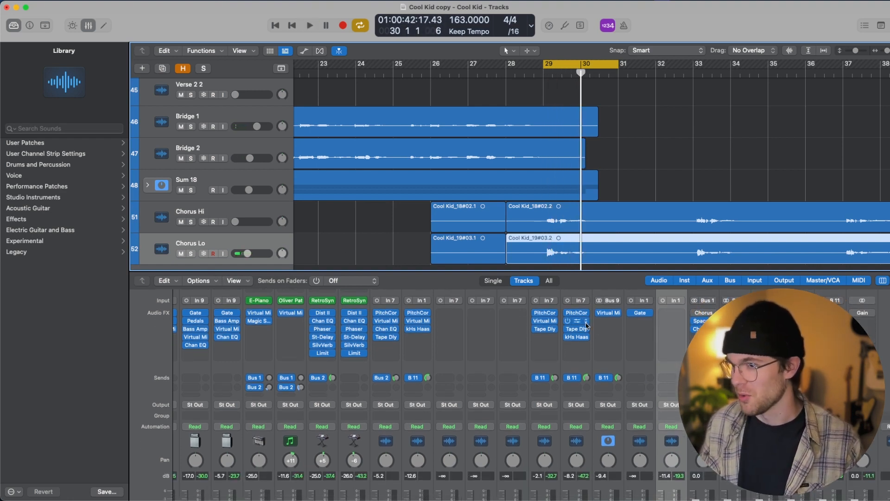
# - Copy the bridge vocal's Pitch Correction, Virtual Mix Rack and Tape Delay to Chorus Lo and add a bus send to the track
pyautogui.moveTo(578, 315); pyautogui.dragTo(674, 330)
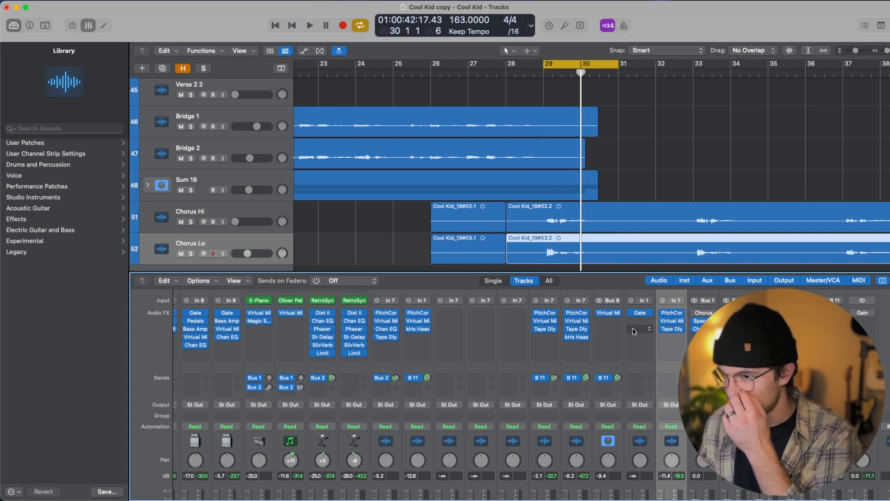
pyautogui.scroll(-2, 677, 393)
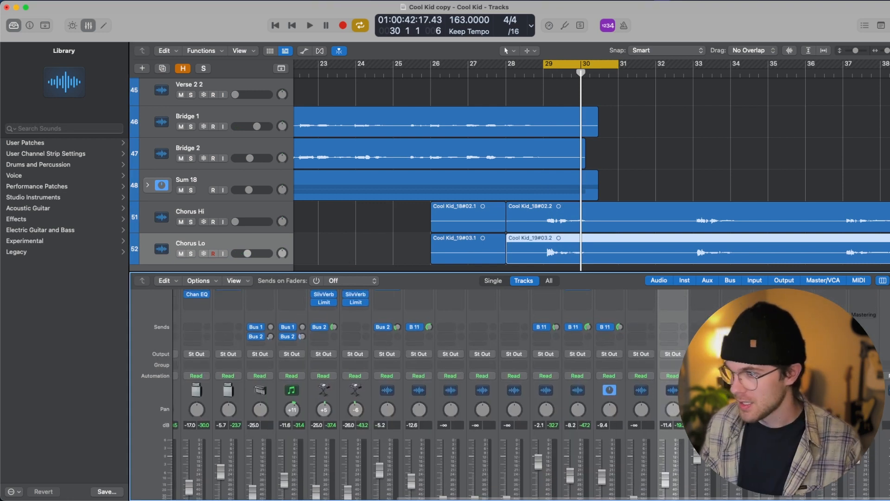
pyautogui.click(668, 330)
pyautogui.moveTo(672, 344)
pyautogui.click(760, 205)
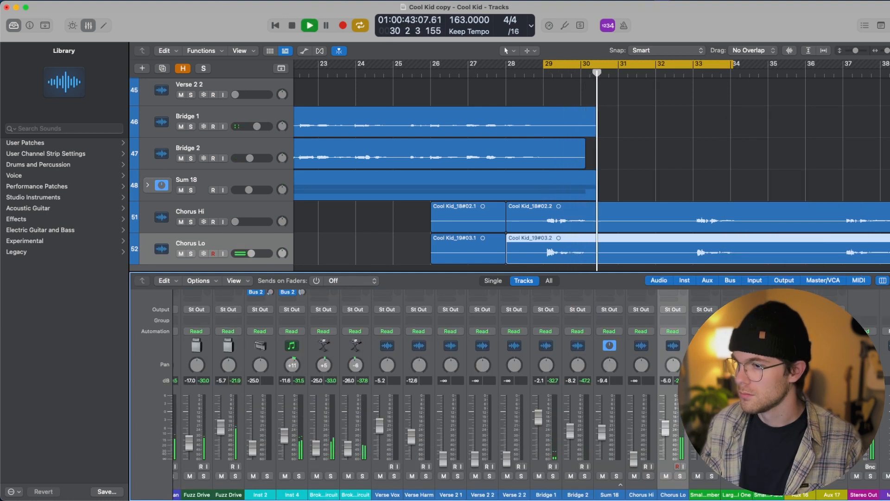
# - Balance Chorus Lo in the full mix at about -5.2 dB while looping bars 29 to 34
pyautogui.moveTo(665, 423); pyautogui.dragTo(666, 438)
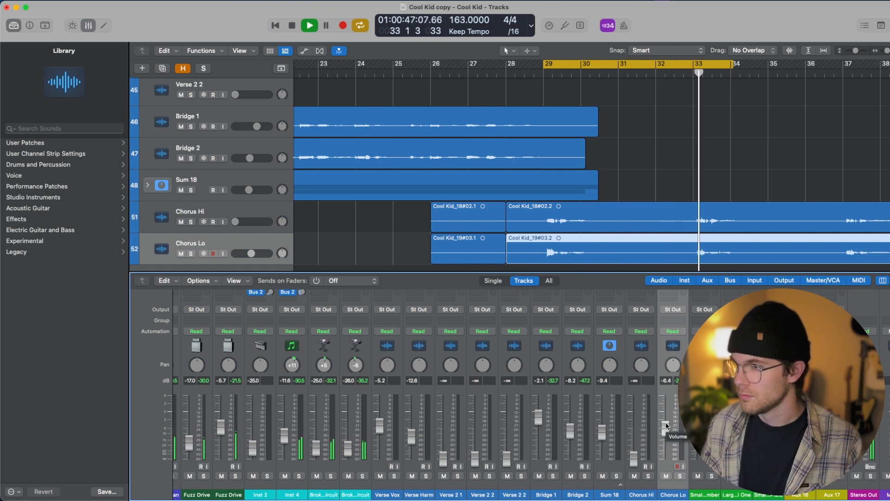
pyautogui.moveTo(666, 425); pyautogui.dragTo(665, 426)
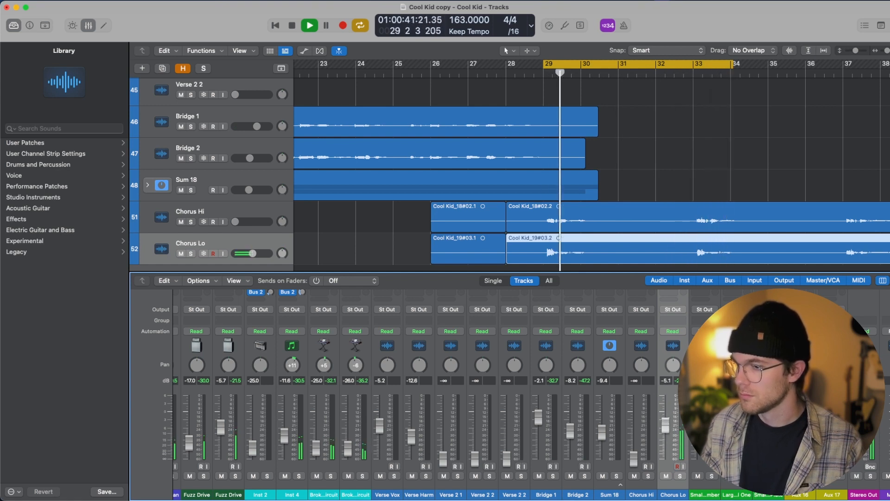
pyautogui.press('space')
# - Raise the Chorus Hi level and insert Clip Distortion on that track
pyautogui.moveTo(634, 458); pyautogui.dragTo(633, 425)
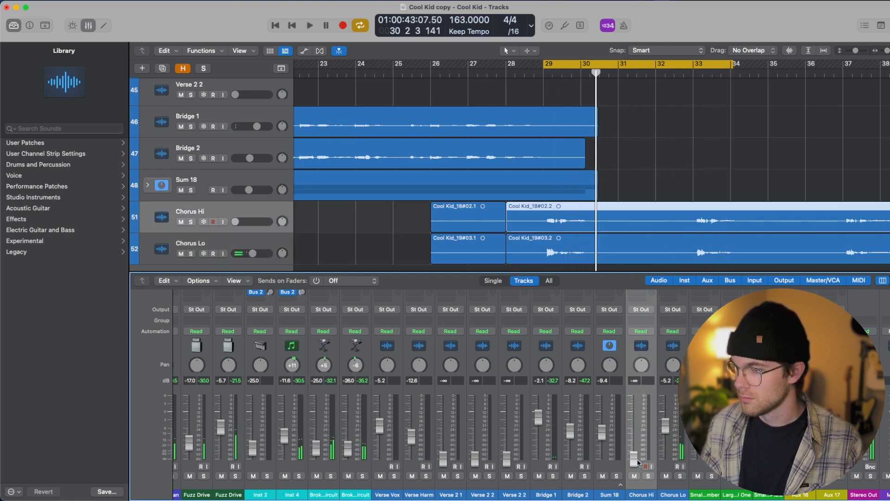
pyautogui.scroll(5, 635, 457)
pyautogui.click(641, 365)
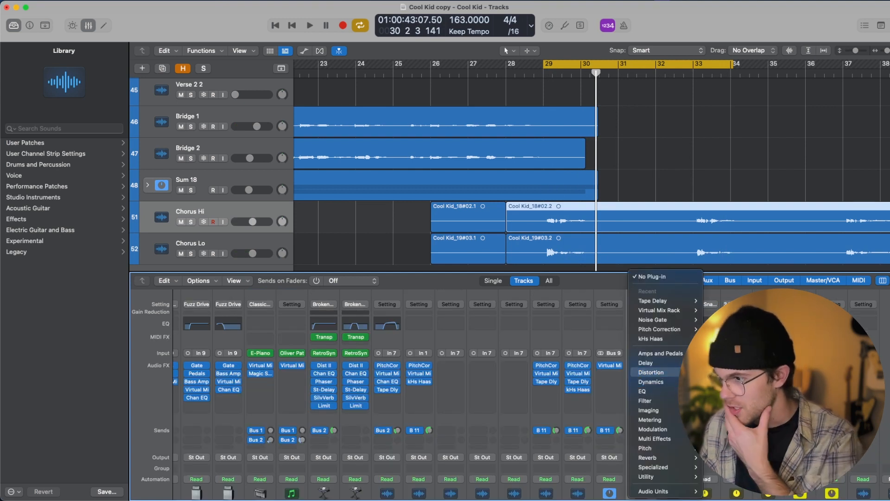
pyautogui.click(728, 382)
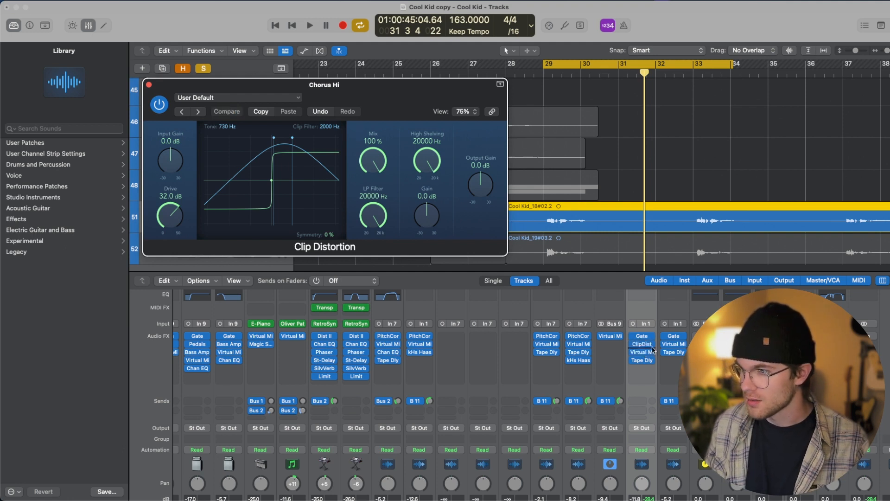
# - Copy Bridge 2's kHs Haas to Chorus Hi between Virtual Mix Rack and Tape Delay, and add a Bus 11 send
pyautogui.moveTo(578, 360); pyautogui.dragTo(612, 367)
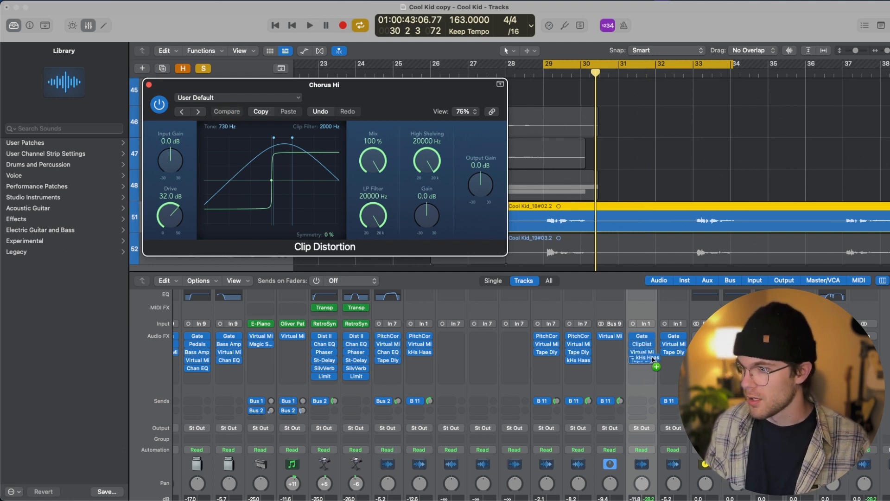
pyautogui.moveTo(652, 359); pyautogui.dragTo(653, 360)
pyautogui.click(638, 400)
pyautogui.moveTo(642, 415)
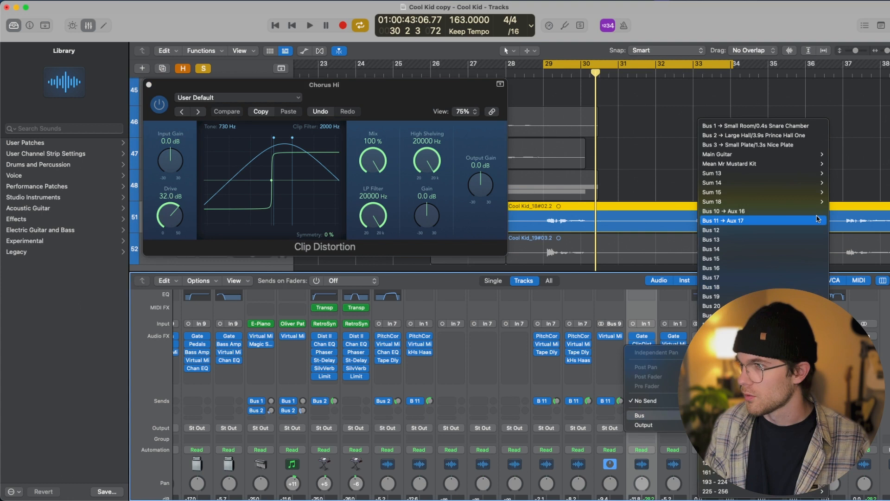
pyautogui.click(788, 219)
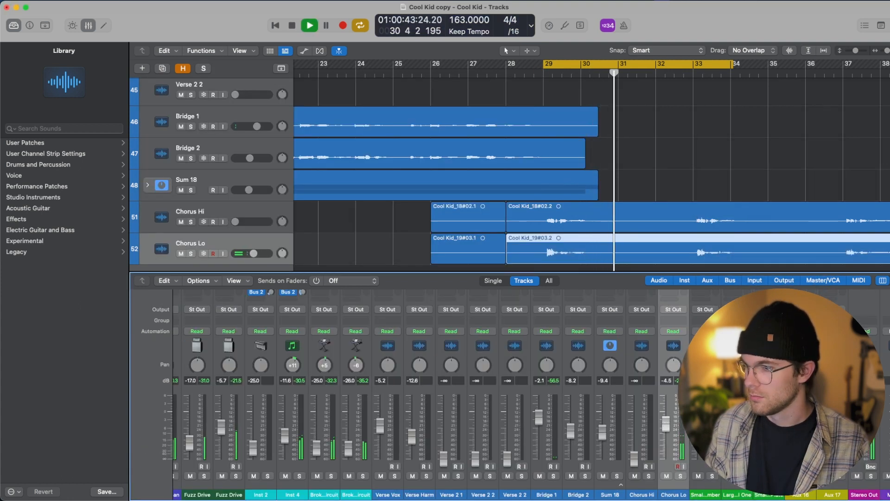
# - Balance Chorus Hi against Chorus Lo in the full mix at about -8.6 dB
pyautogui.moveTo(634, 454); pyautogui.dragTo(637, 429)
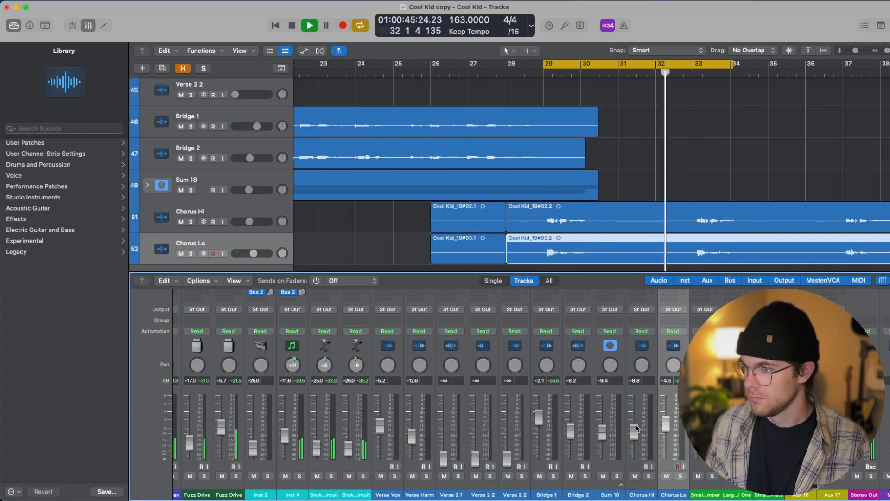
pyautogui.moveTo(636, 431); pyautogui.dragTo(635, 433)
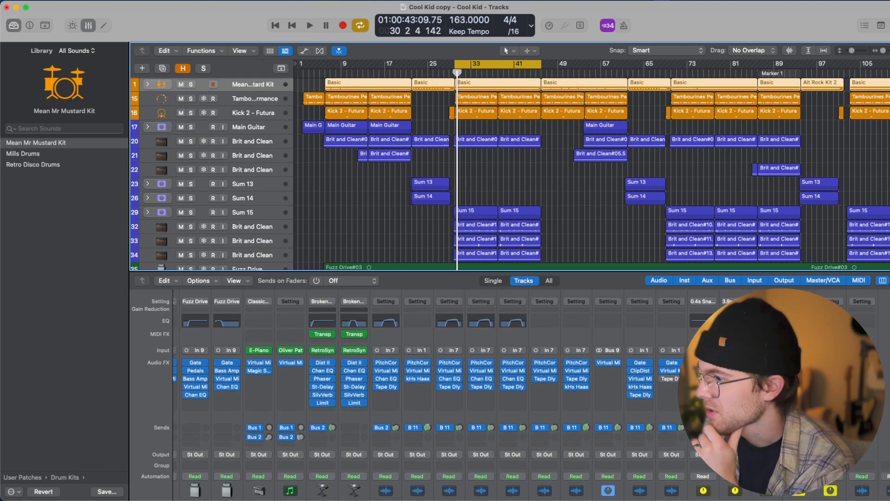
# - Insert the TR5 TEAC A-6100 MKII tape recorder on Stereo Out and audition it in the chorus
pyautogui.click(808, 364)
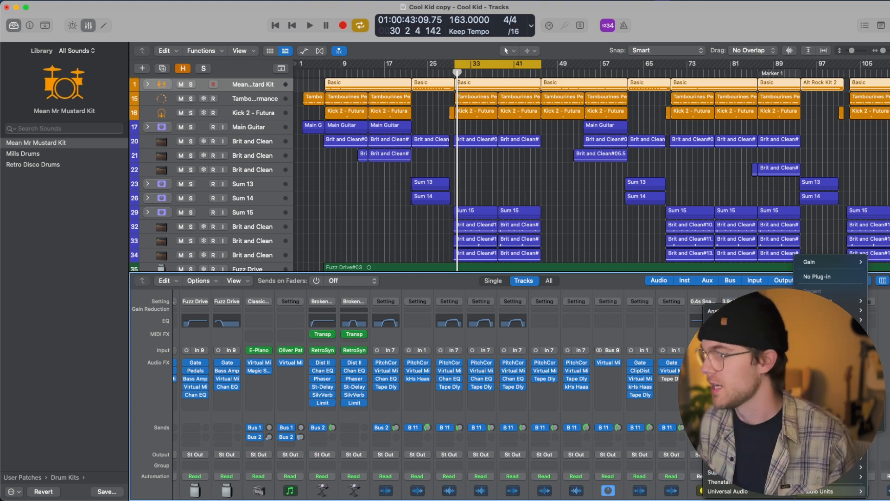
pyautogui.click(841, 417)
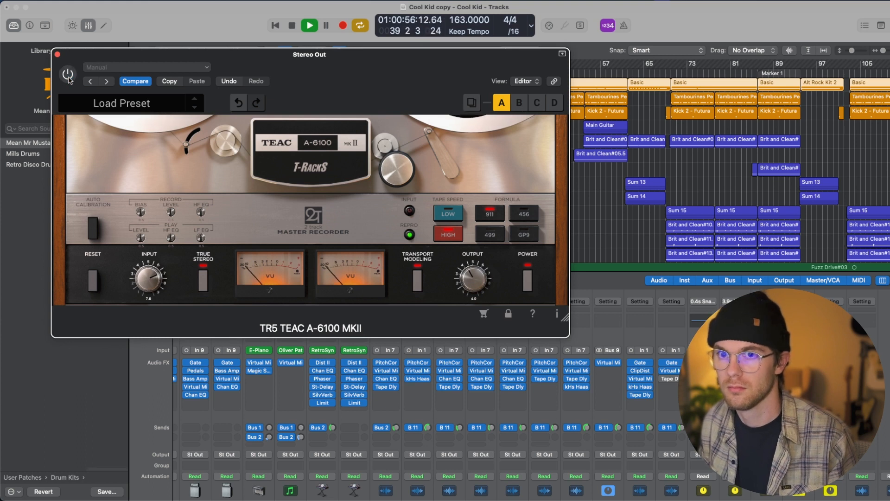
pyautogui.click(57, 55)
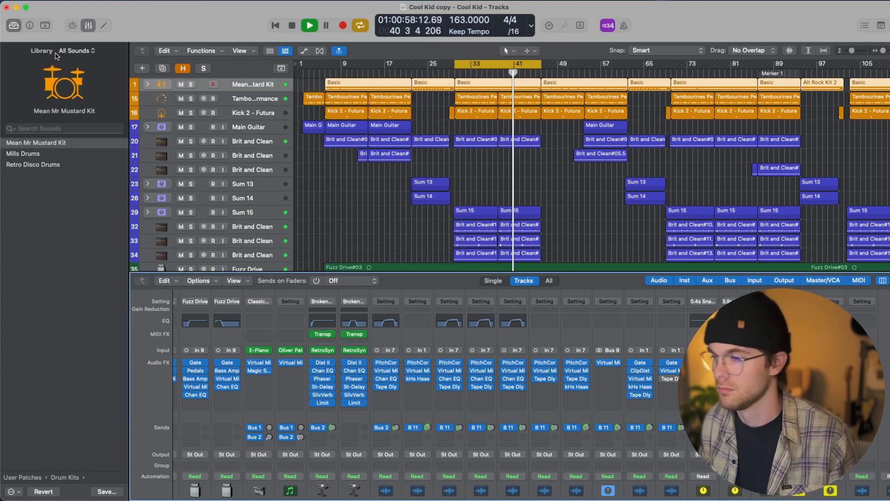
# - Insert the OAQ equalizer on Stereo Out and set its 15k band to a 1.3 dB boost
pyautogui.click(862, 371)
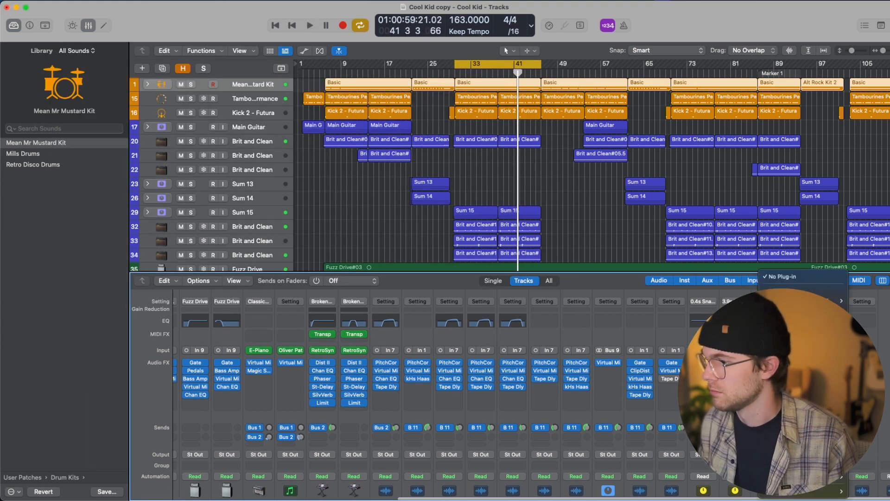
pyautogui.click(807, 306)
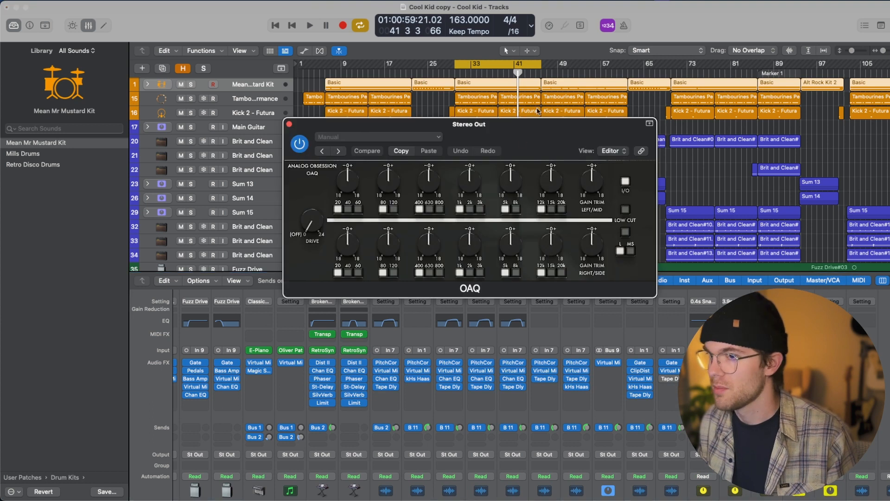
pyautogui.moveTo(537, 123); pyautogui.dragTo(327, 86)
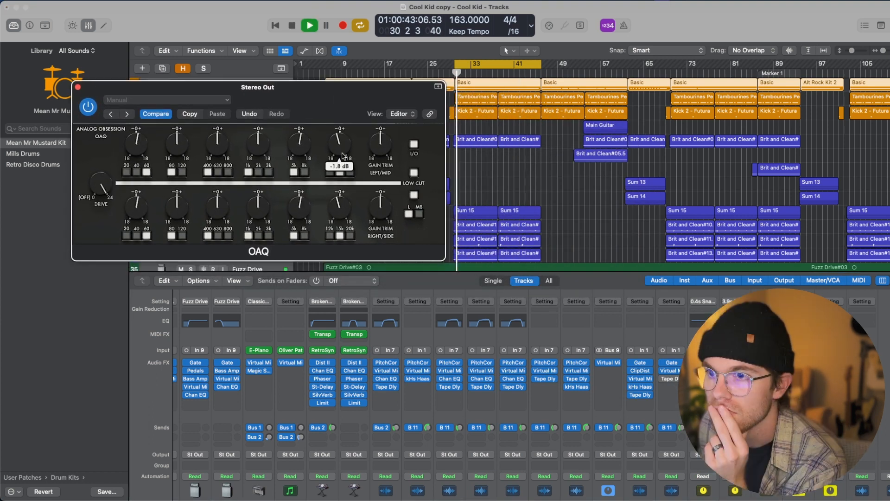
pyautogui.moveTo(342, 156); pyautogui.dragTo(346, 147)
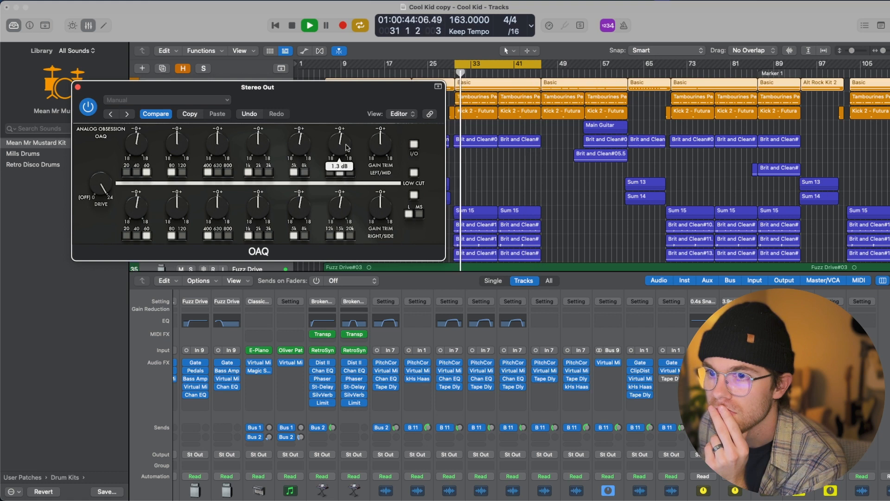
# - Set OAQ's upper-mid band to 3k with a 1.4 dB boost and its low-mid band to 630, and audition the EQ
pyautogui.click(260, 175)
pyautogui.moveTo(261, 150); pyautogui.dragTo(230, 116)
pyautogui.click(219, 172)
pyautogui.click(228, 172)
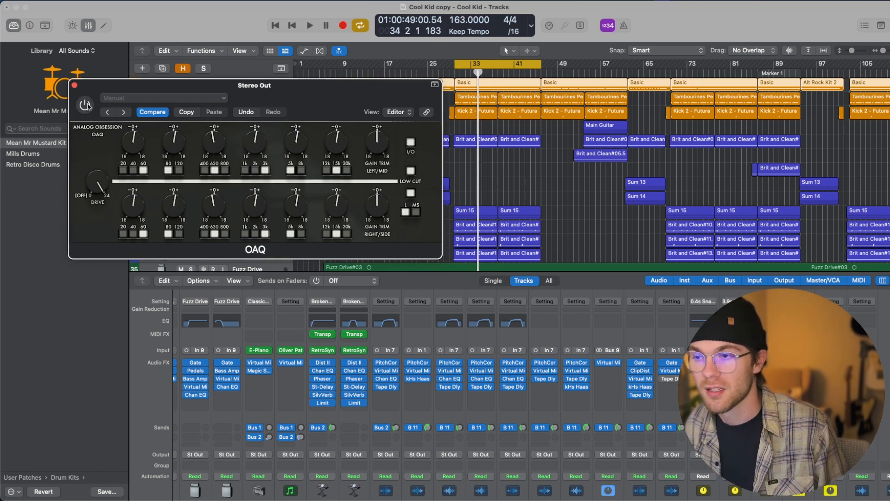
pyautogui.press('space')
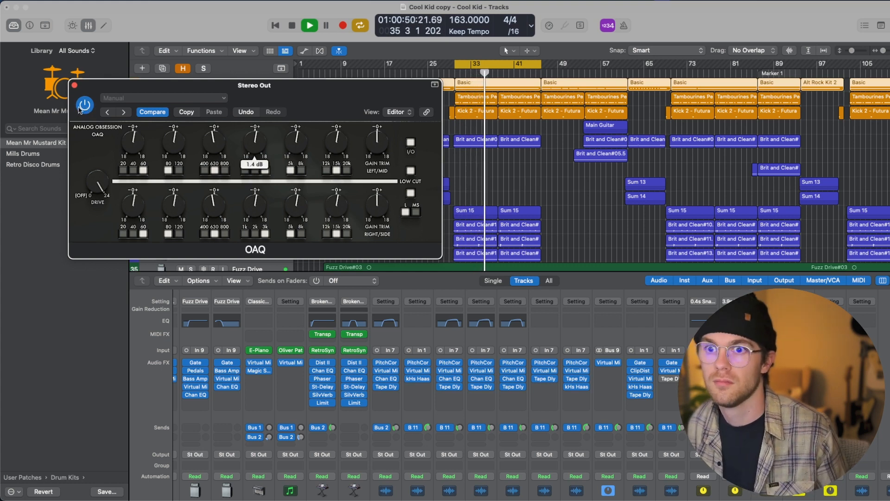
pyautogui.press('space')
pyautogui.click(75, 87)
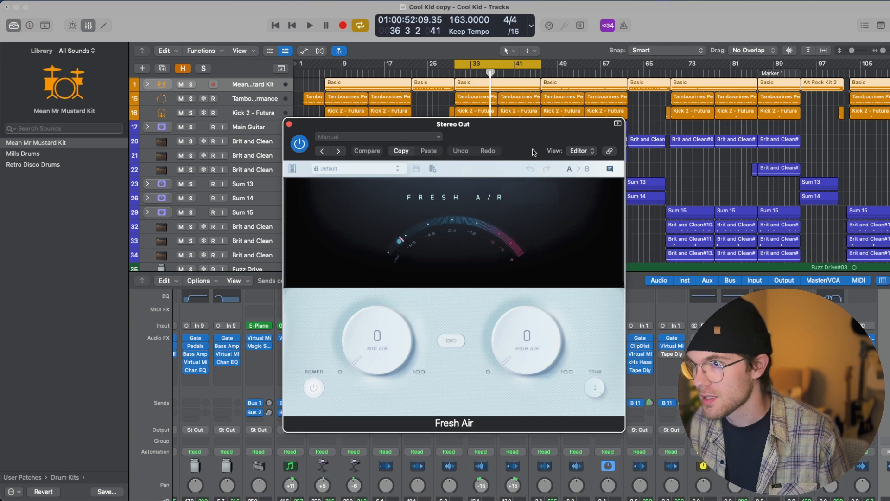
# - Add Fresh Air to Stereo Out with Mid Air at 10 and High Air at 2 while the chorus plays
pyautogui.moveTo(530, 139); pyautogui.dragTo(319, 71)
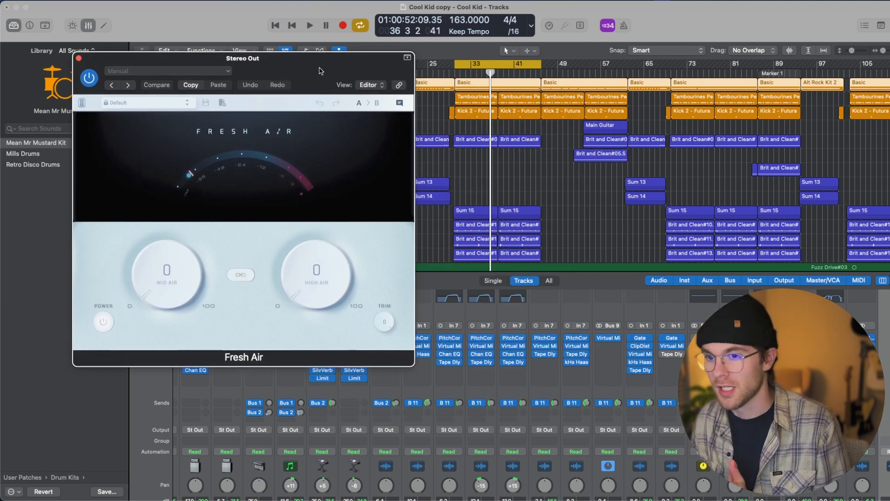
pyautogui.press('space')
pyautogui.moveTo(167, 282)
pyautogui.mouseDown()
pyautogui.moveTo(174, 252)
pyautogui.moveTo(167, 264)
pyautogui.mouseUp()
pyautogui.moveTo(299, 288)
pyautogui.mouseDown()
pyautogui.moveTo(305, 261)
pyautogui.moveTo(307, 297)
pyautogui.mouseUp()
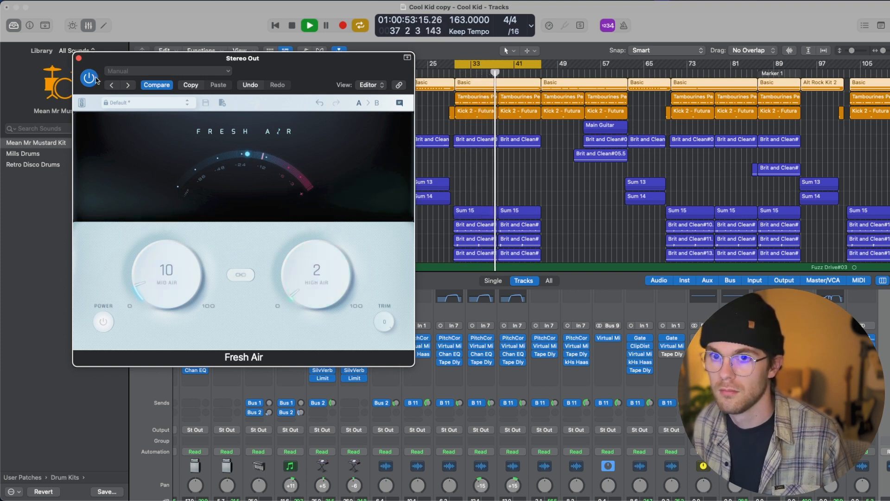
# - Compare the chorus with Fresh Air bypassed and enabled, reducing Mid Air to 8 and fine-tuning High Air
pyautogui.press('space')
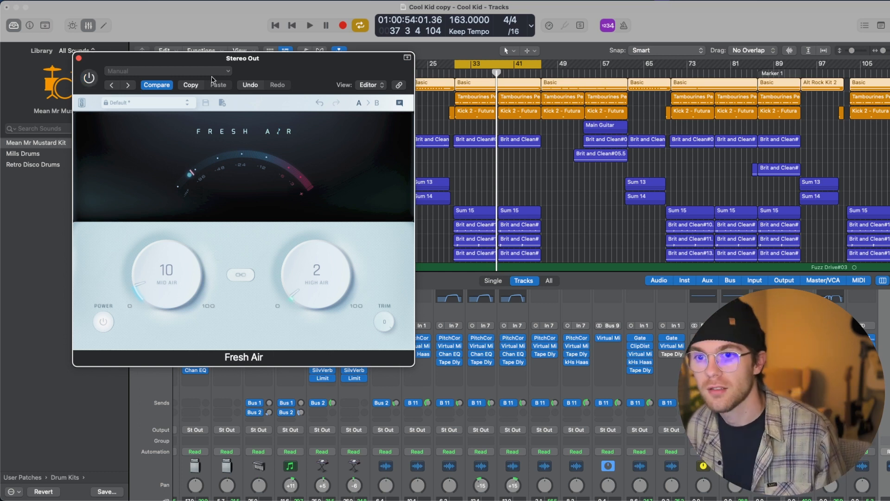
pyautogui.press('space')
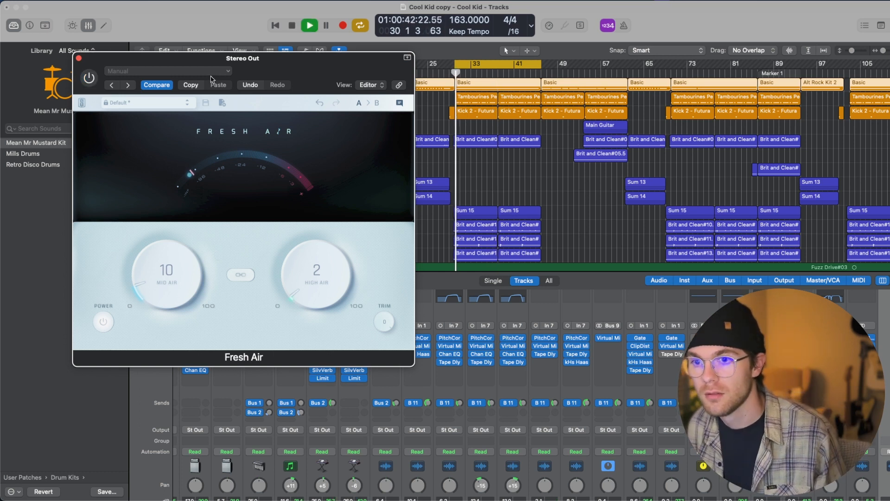
pyautogui.click(89, 77)
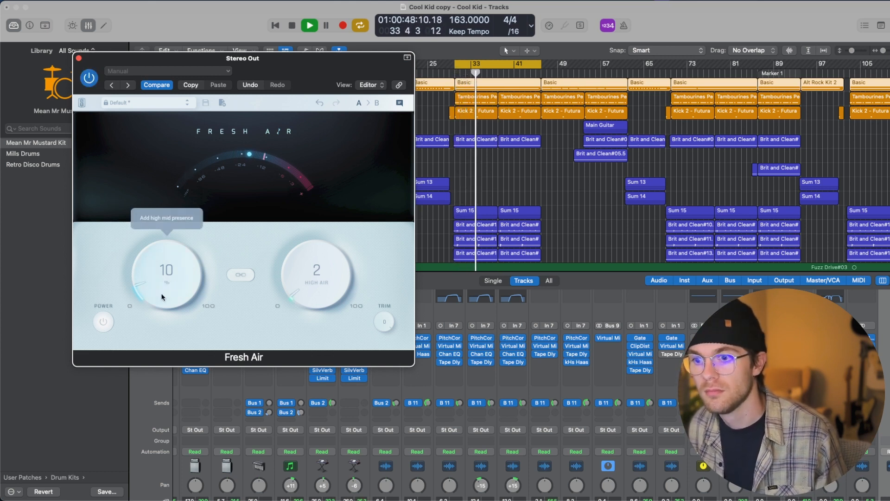
pyautogui.moveTo(164, 295); pyautogui.dragTo(170, 295)
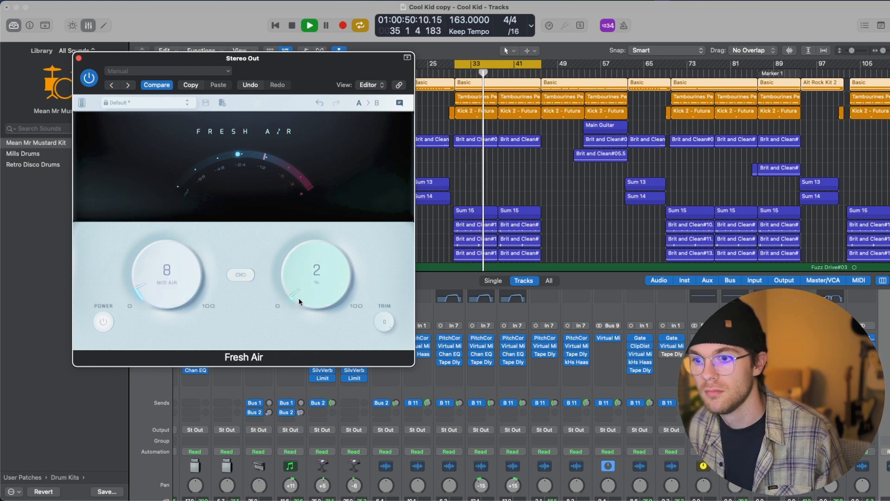
pyautogui.moveTo(298, 297); pyautogui.dragTo(299, 306)
pyautogui.press('space')
pyautogui.press('super+w')
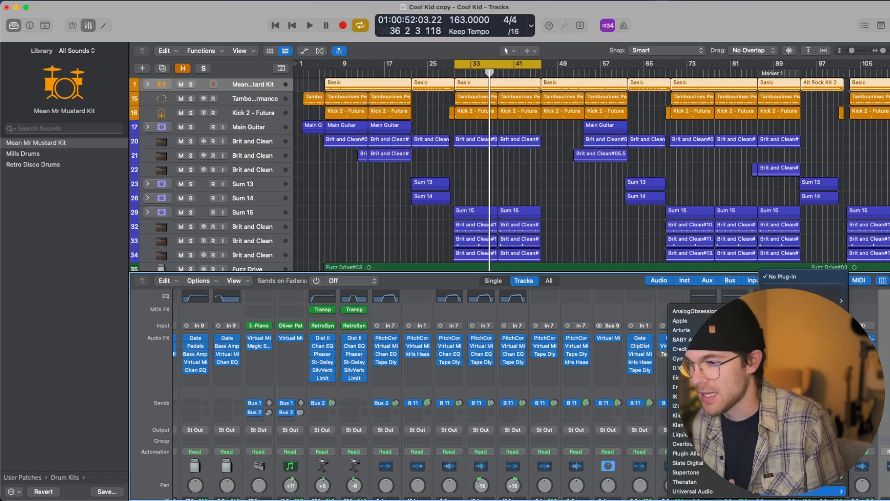
# - Insert bx_masterdesk on Stereo Out with TMT compressor mode 2, Volume 3.6 dB, Mono Maker 300 Hz and Stereo Enhance 58%
pyautogui.click(385, 130)
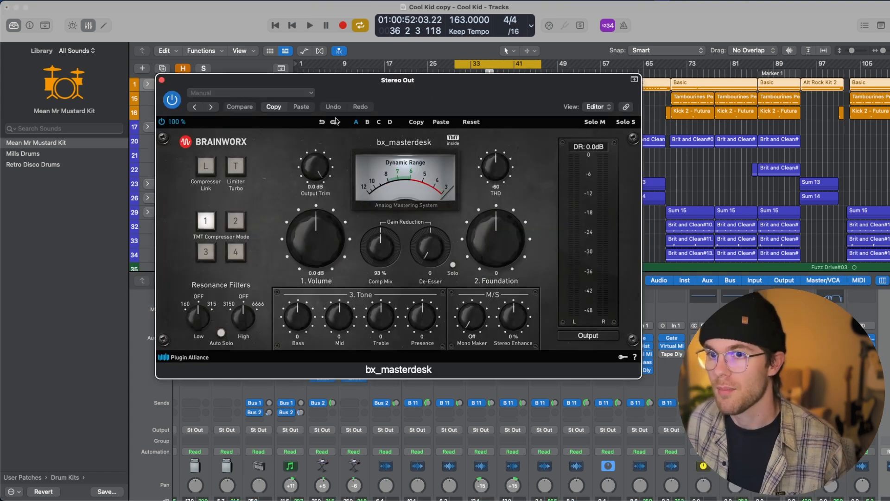
pyautogui.moveTo(402, 97); pyautogui.dragTo(292, 70)
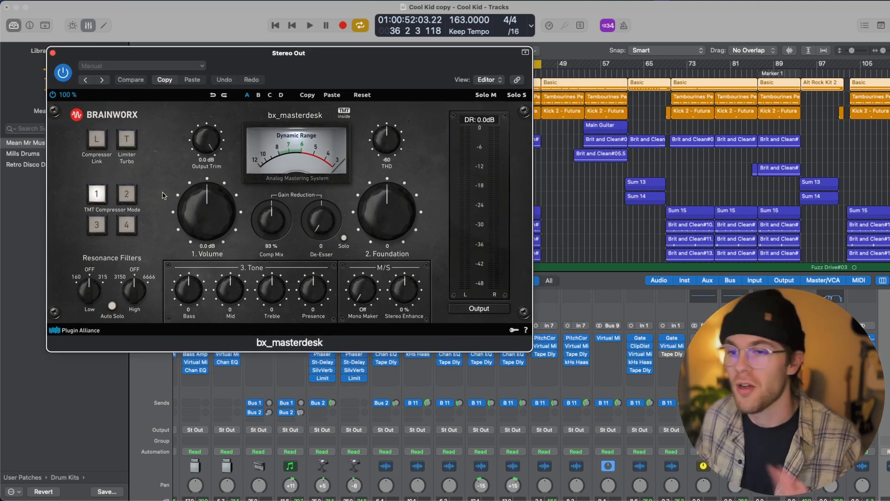
pyautogui.click(126, 194)
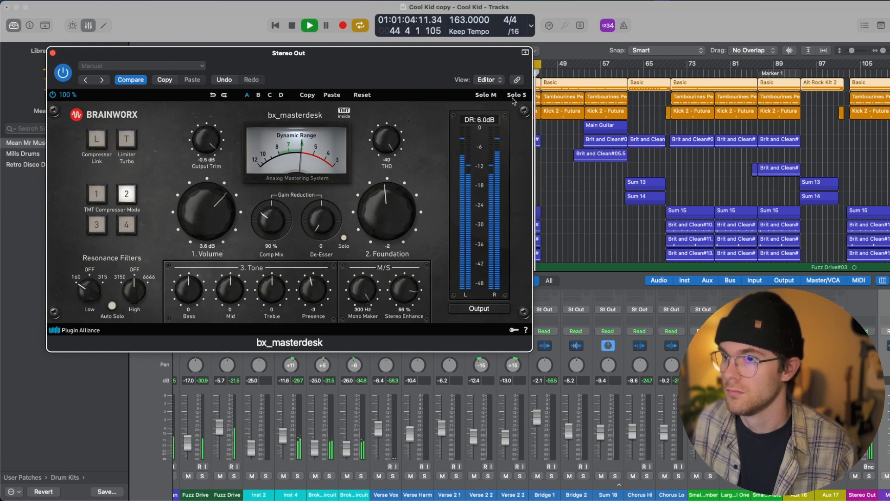
pyautogui.moveTo(404, 299); pyautogui.dragTo(403, 296)
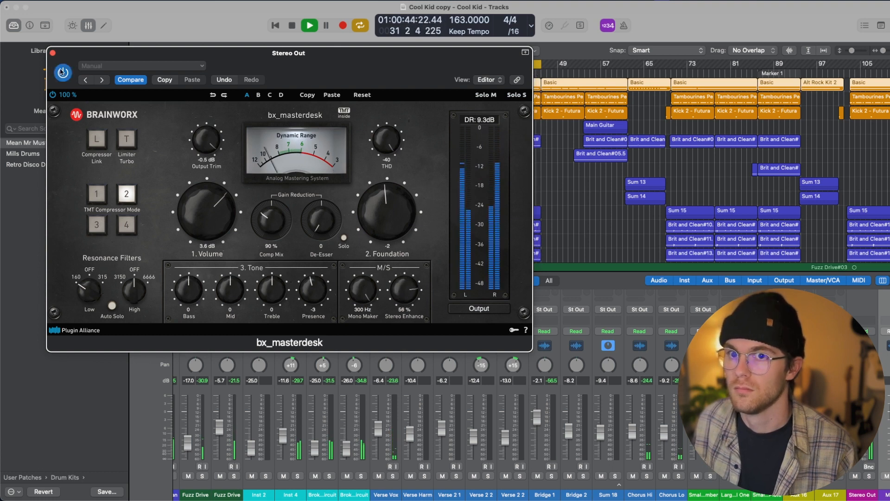
pyautogui.press('space')
pyautogui.click(53, 53)
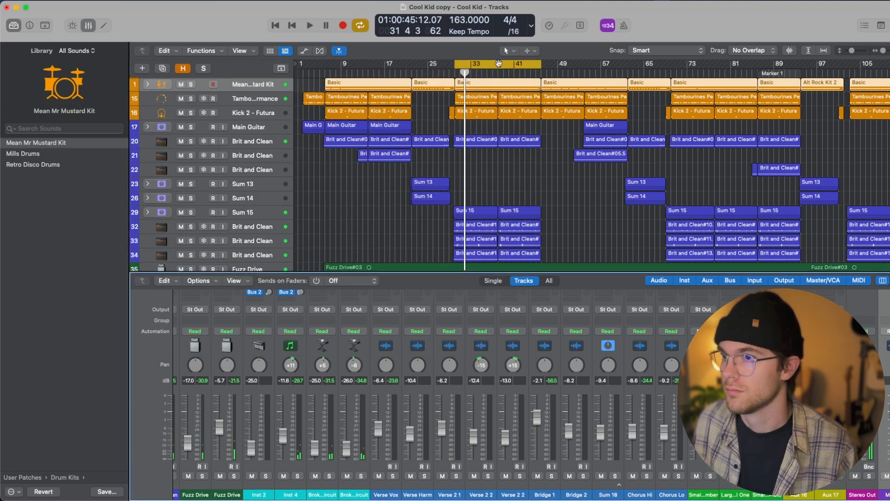
# - Turn off the chorus cycle range and play the whole song from bar 1
pyautogui.click(498, 63)
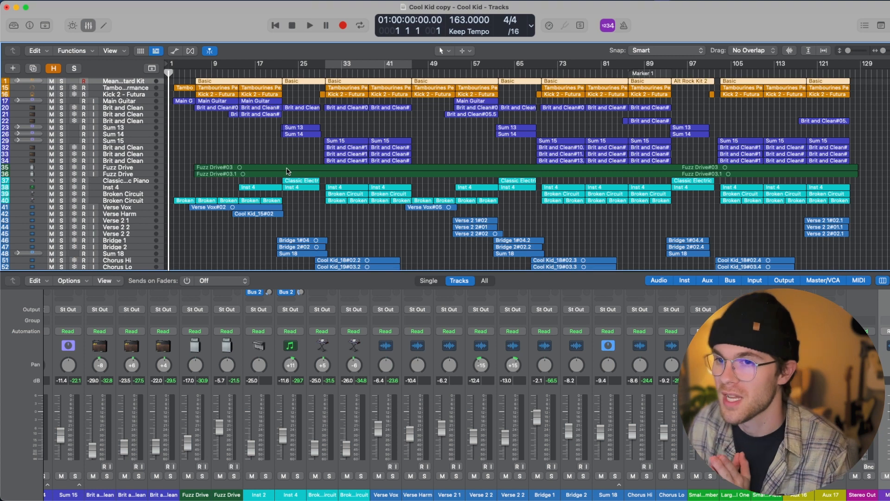
pyautogui.press('space')
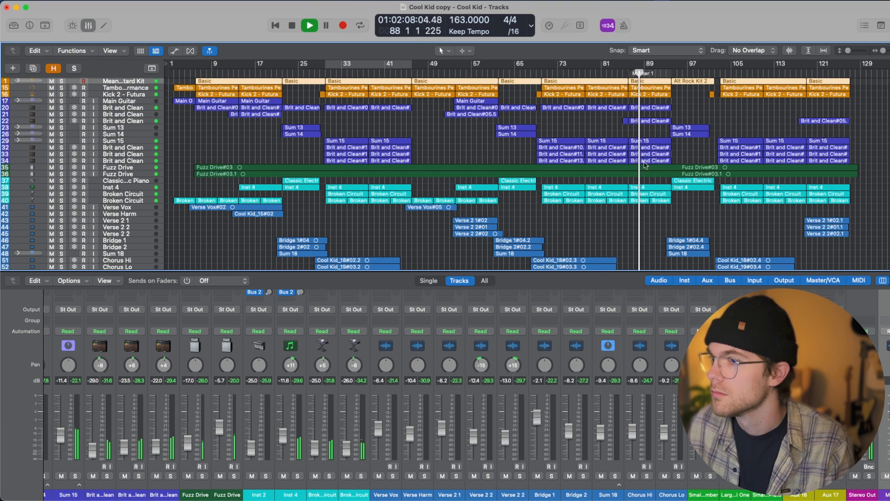
# - Select the Brit and Clean guitar on track 22 and bring its channel strip into view in the mixer
pyautogui.scroll(-2, 602, 125)
pyautogui.scroll(2, 602, 125)
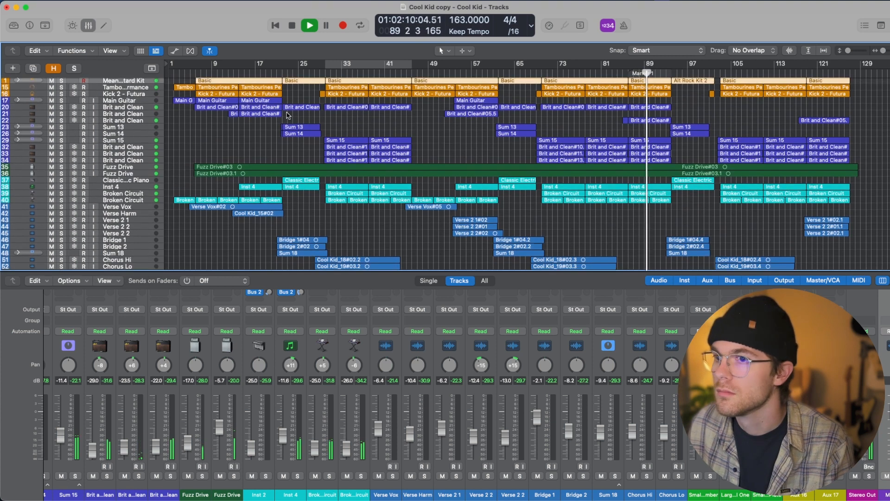
pyautogui.click(143, 119)
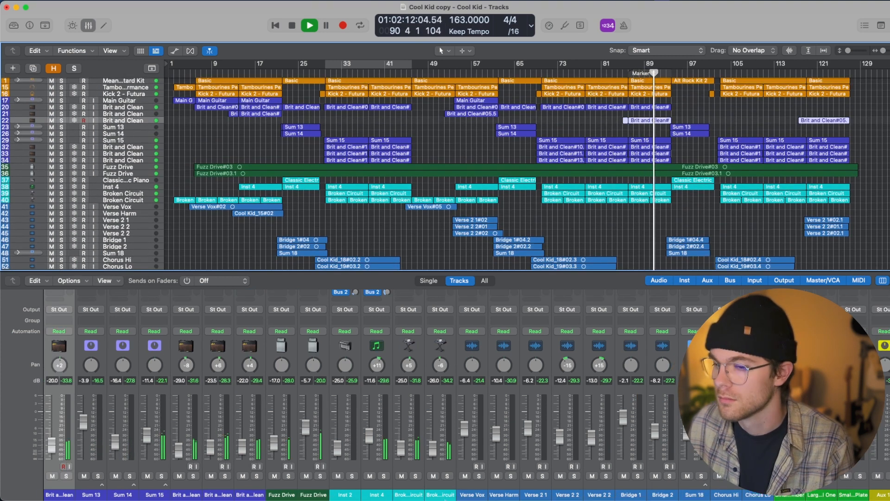
pyautogui.hscroll(-3, 308, 436)
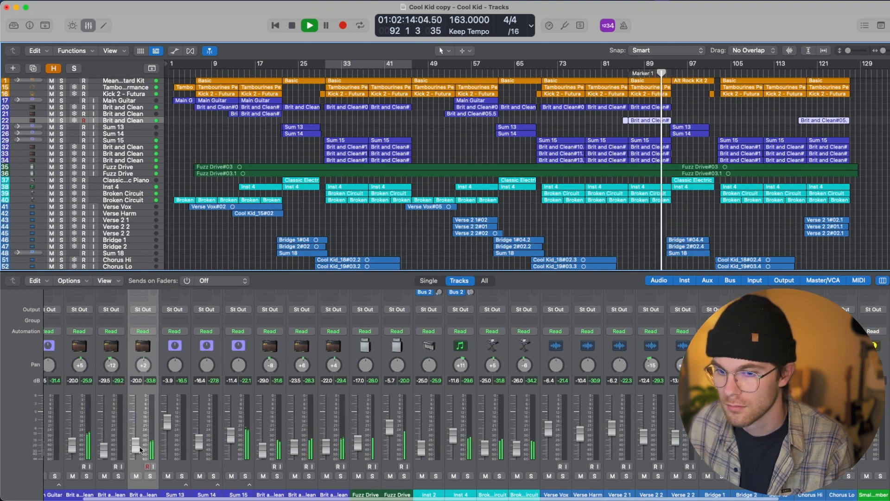